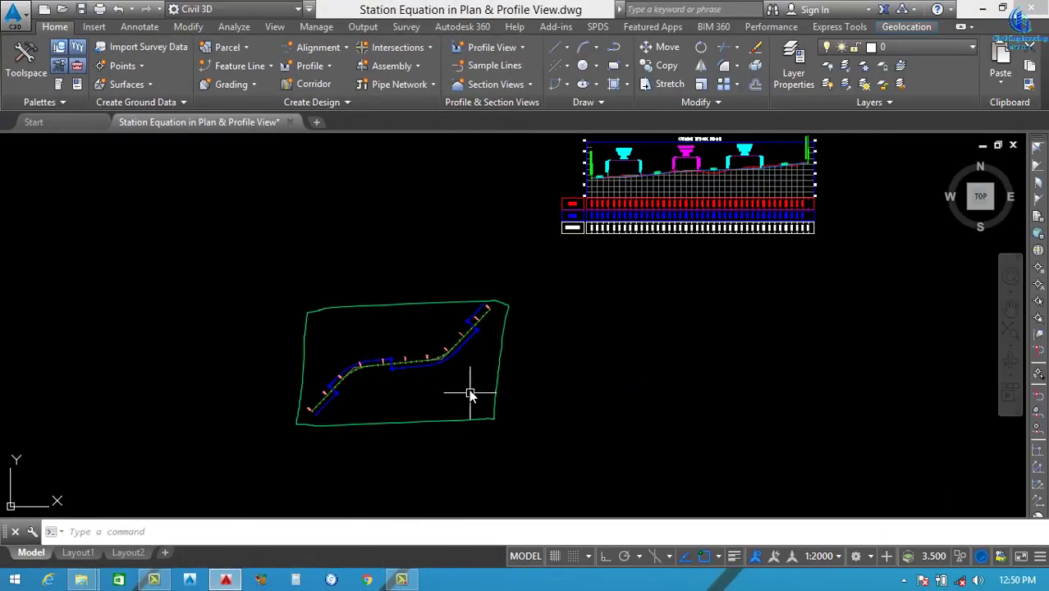
Examine the road alignment in plan, its station labels and the places where the blue dashed line crosses it
scroll(426, 395, "down", 3)
scroll(358, 403, "up", 5)
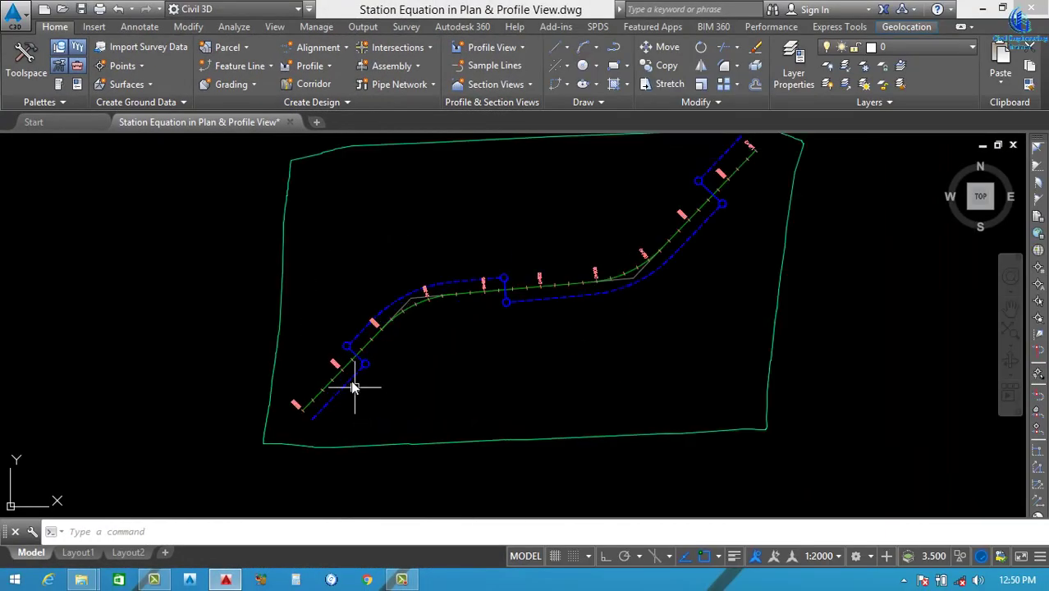
scroll(353, 387, "up", 6)
scroll(362, 366, "down", 2)
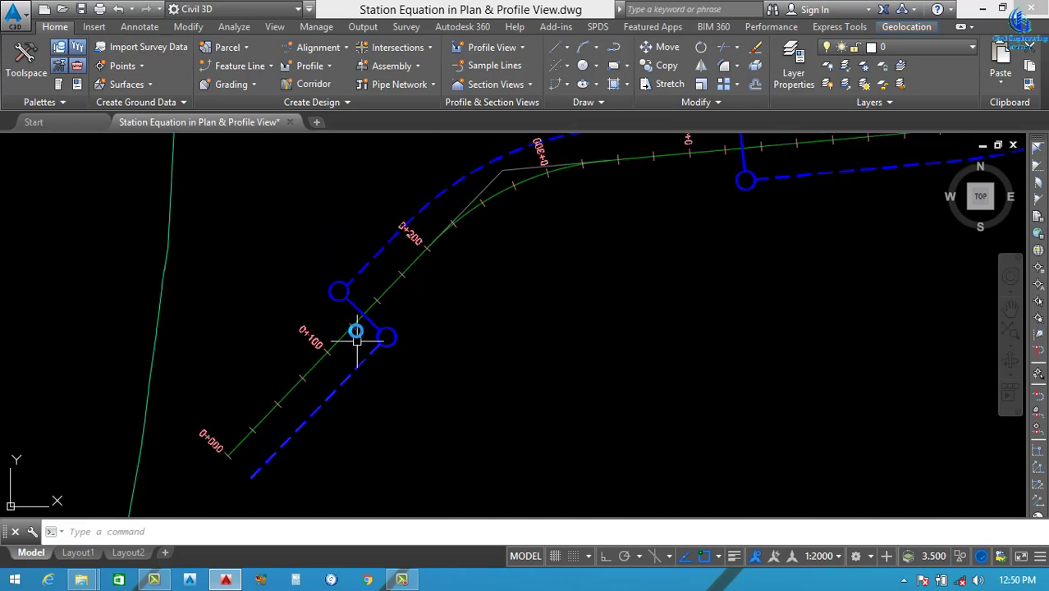
scroll(369, 321, "up", 2)
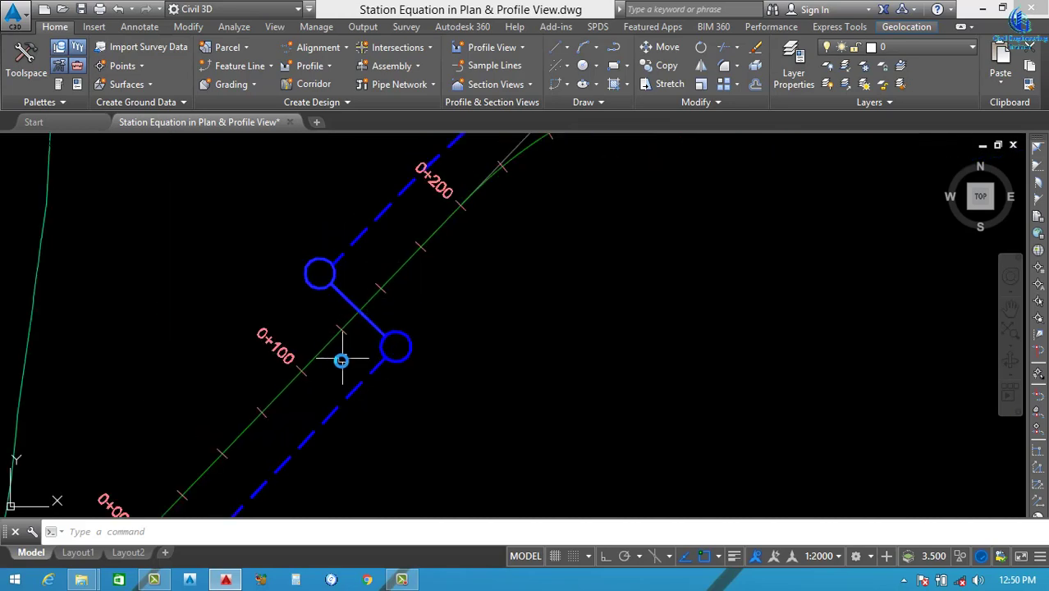
scroll(341, 359, "down", 2)
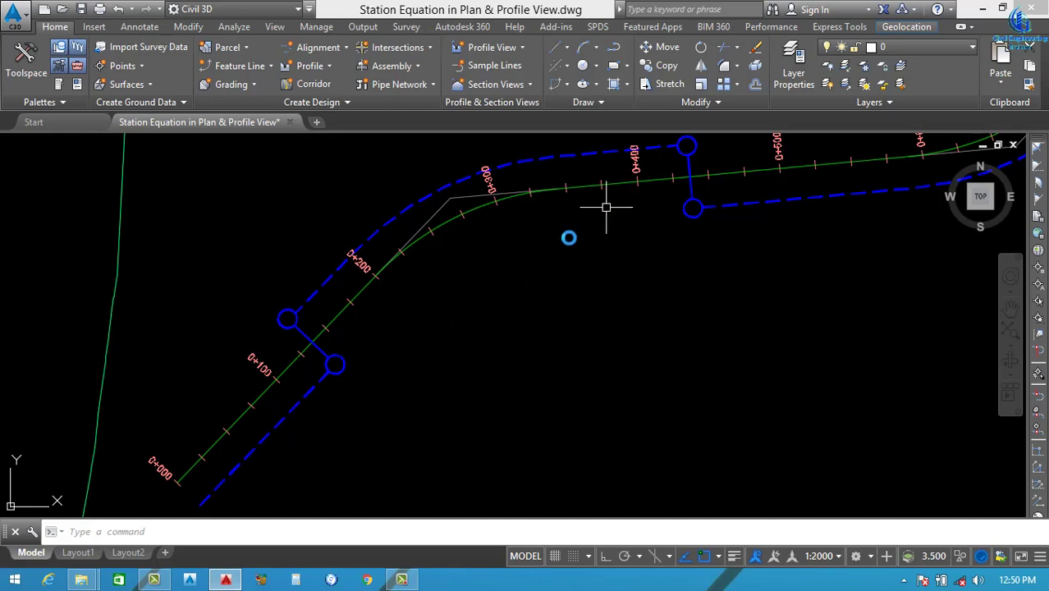
scroll(340, 379, "down", 5)
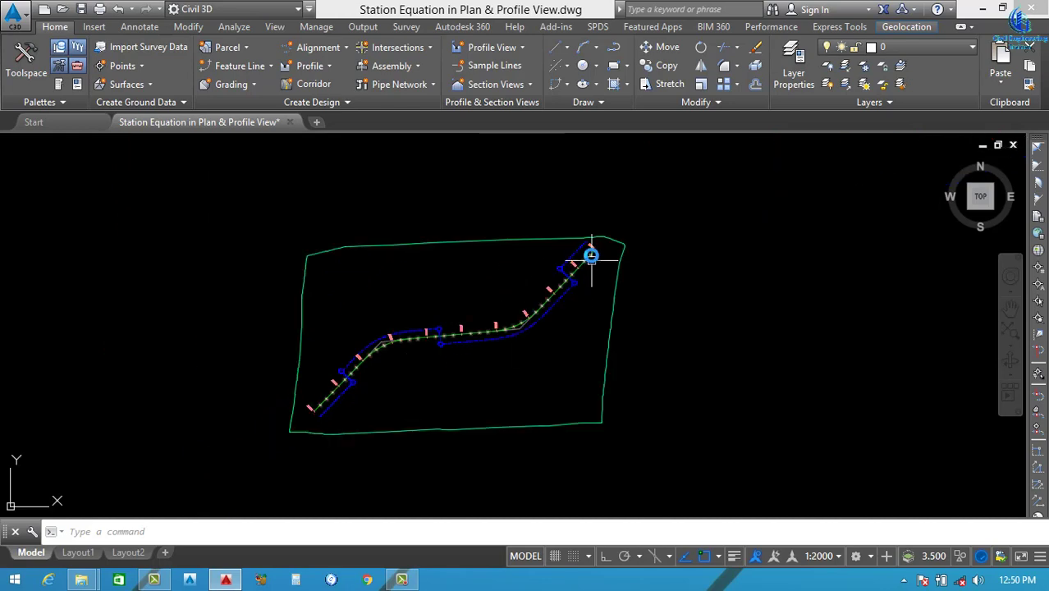
scroll(330, 415, "up", 3)
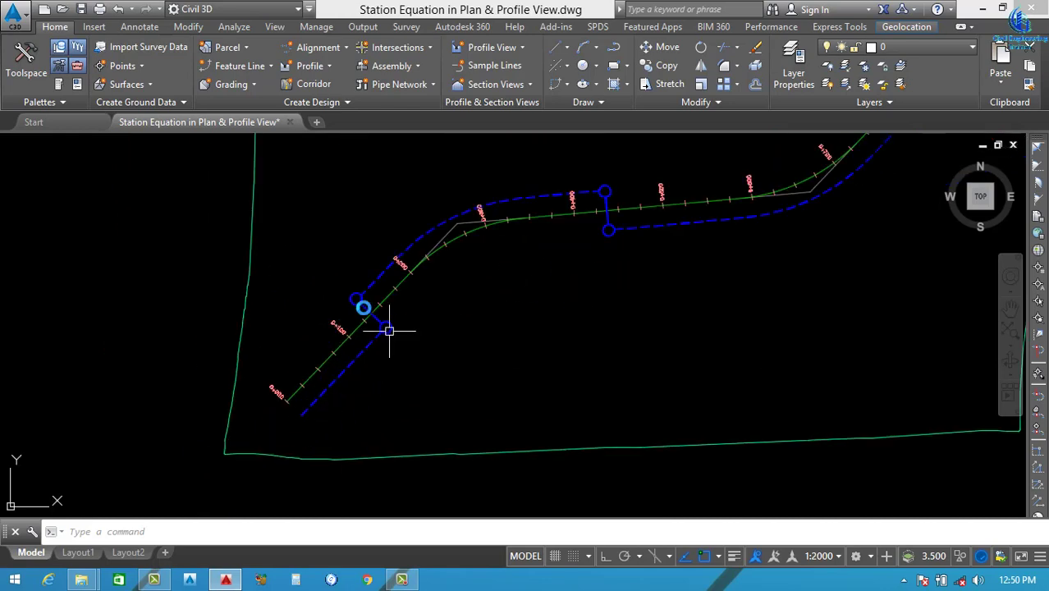
scroll(365, 320, "down", 3)
scroll(533, 310, "down", 2)
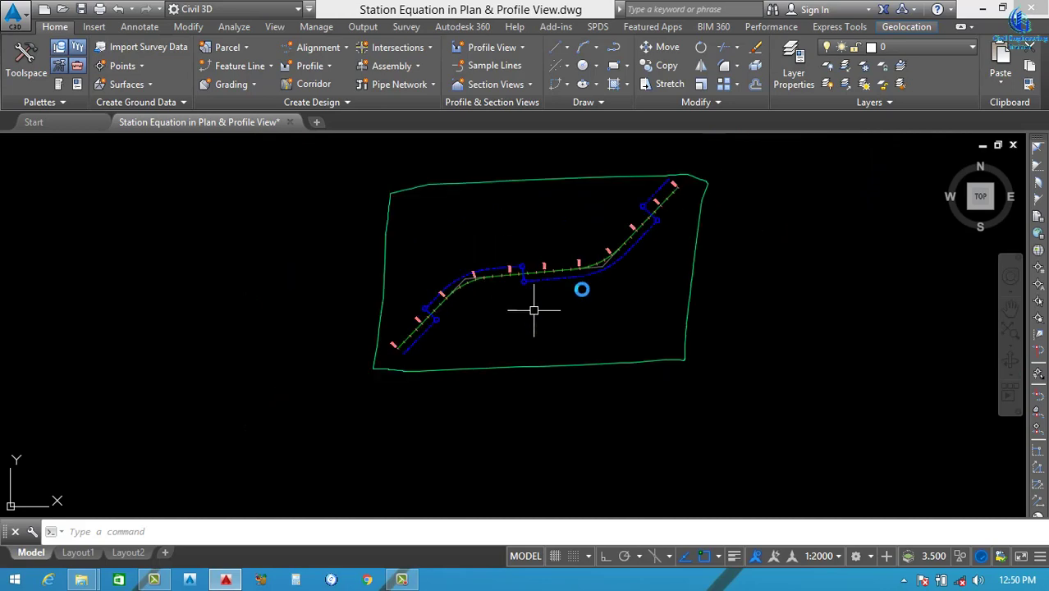
scroll(650, 210, "up", 4)
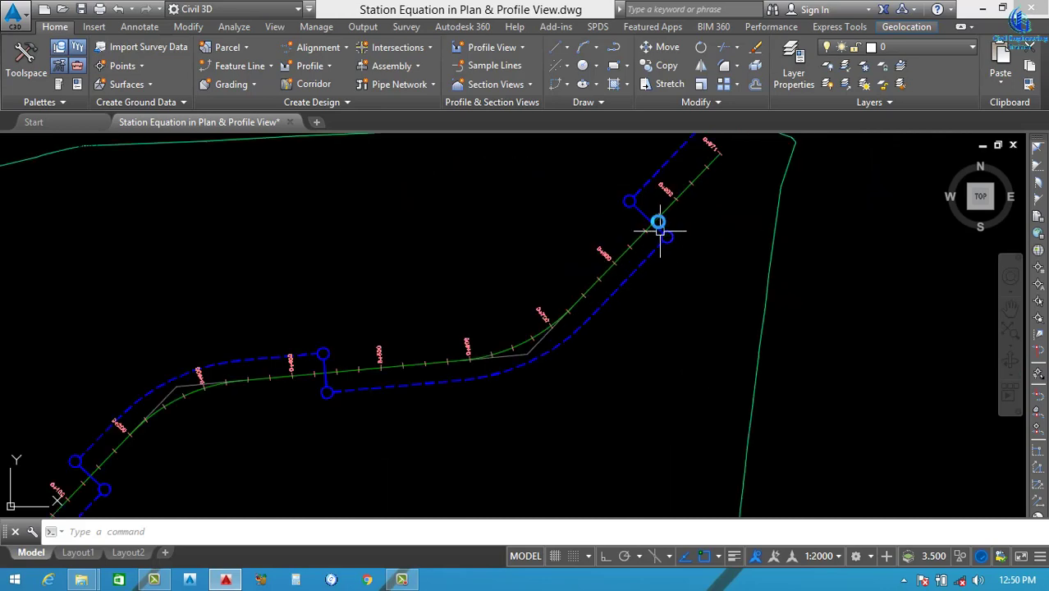
scroll(658, 229, "up", 5)
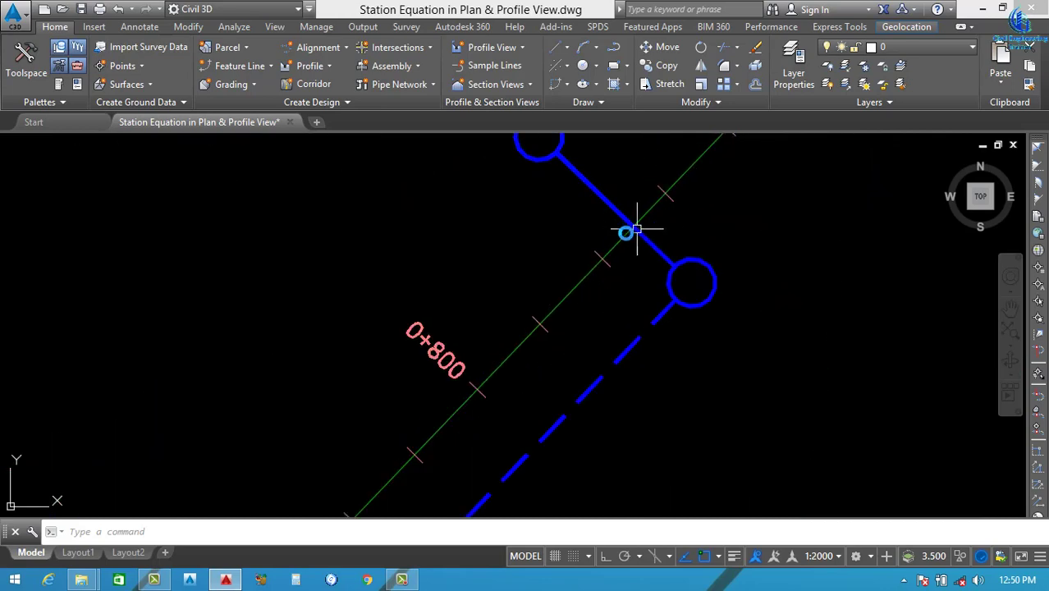
scroll(667, 246, "down", 4)
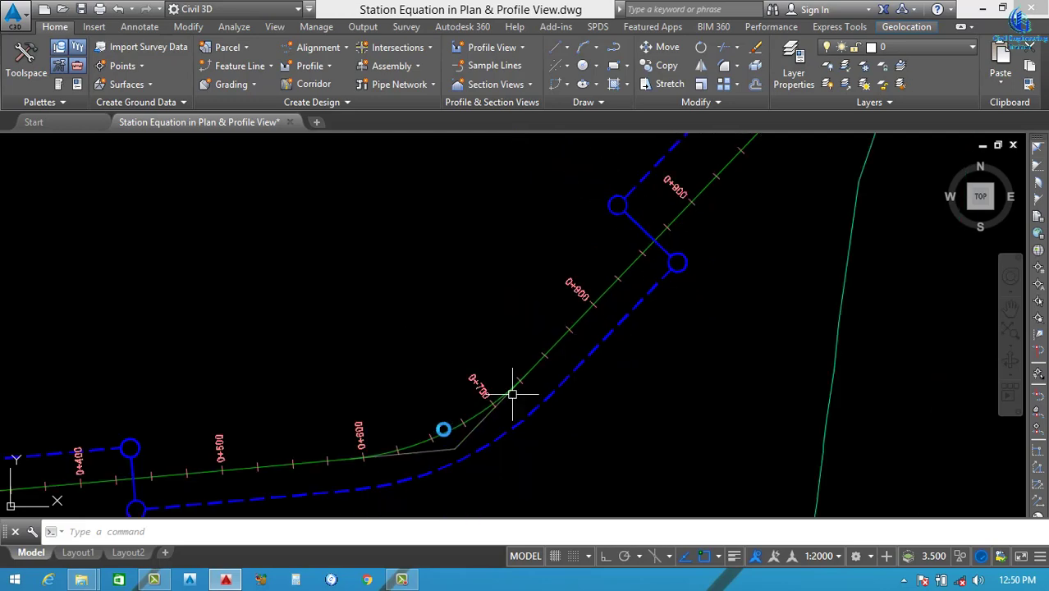
scroll(480, 398, "down", 4)
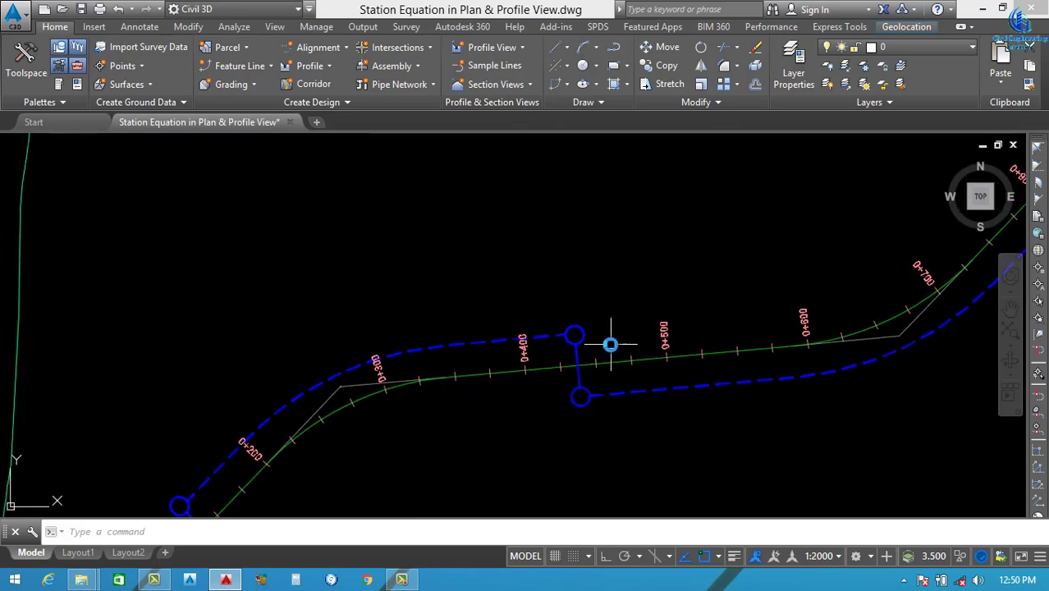
Draw a circle centred where the blue line crosses the alignment between stations 0+100 and 0+200
scroll(505, 393, "down", 3)
scroll(455, 417, "up", 5)
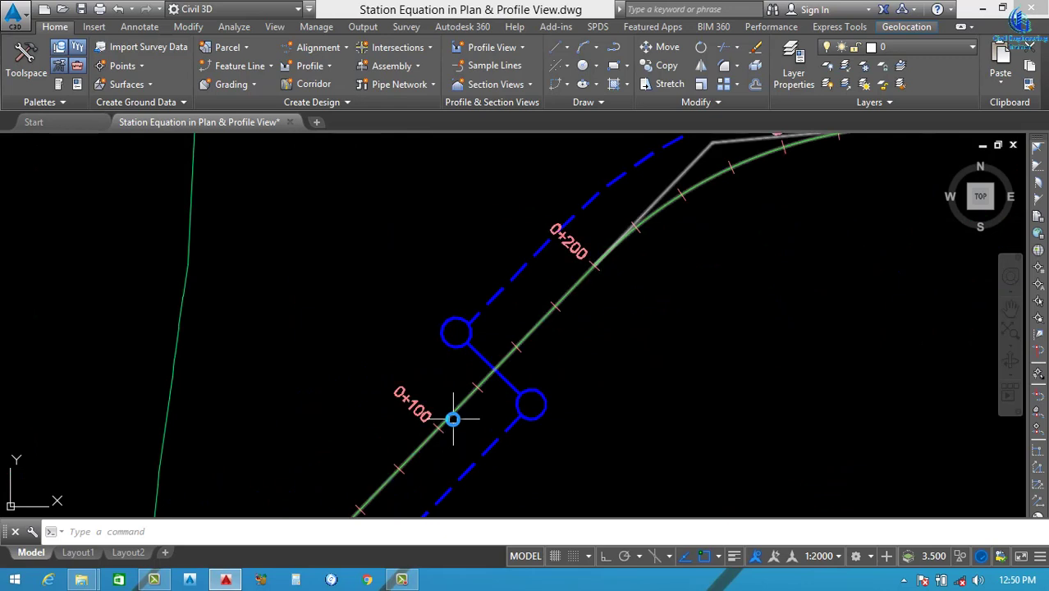
type("c")
key("Return")
left_click(492, 367)
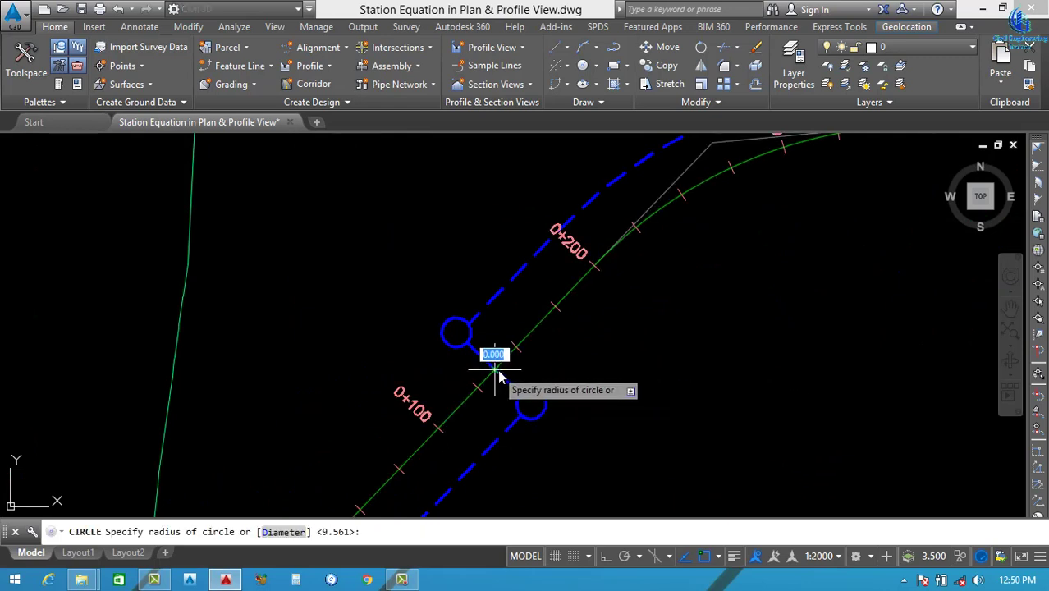
scroll(496, 365, "up", 2)
left_click(510, 360)
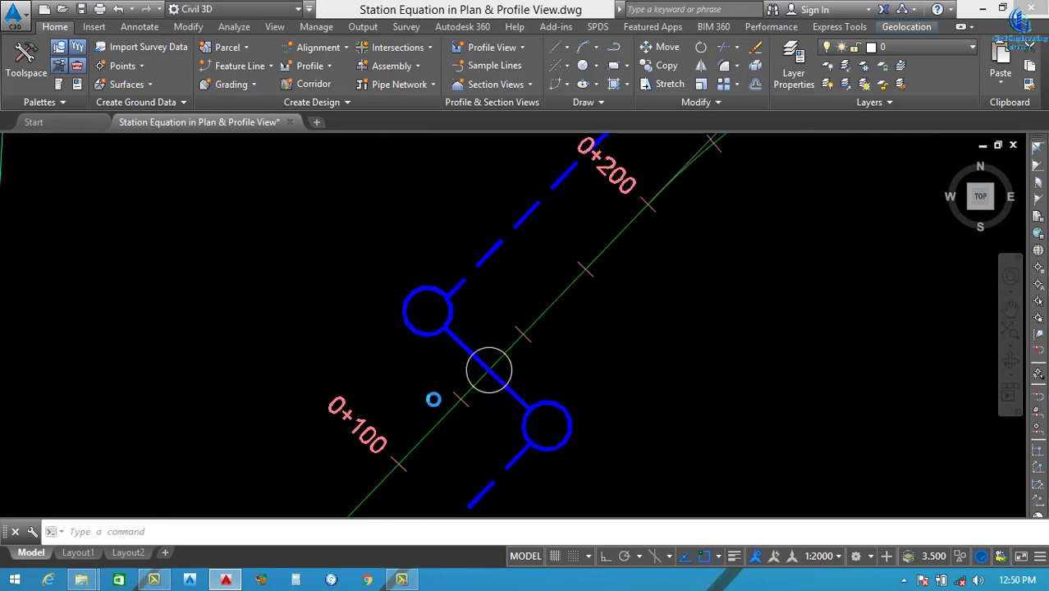
Erase the circle marking the blue line's crossing just past station 0+100
scroll(432, 399, "down", 6)
scroll(674, 265, "up", 3)
scroll(554, 356, "up", 4)
scroll(408, 388, "down", 3)
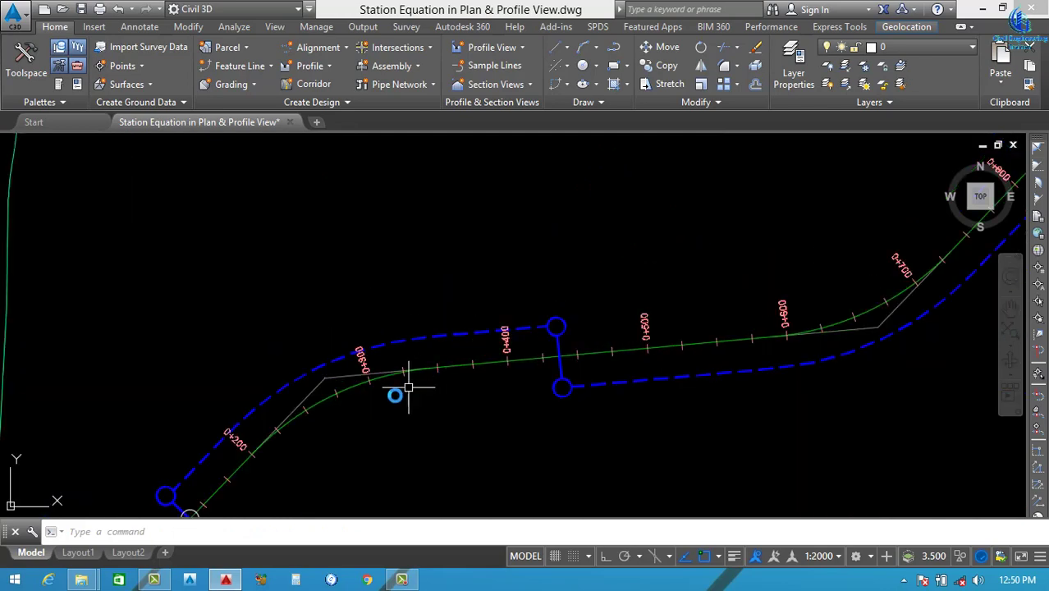
scroll(408, 388, "down", 6)
scroll(679, 288, "down", 2)
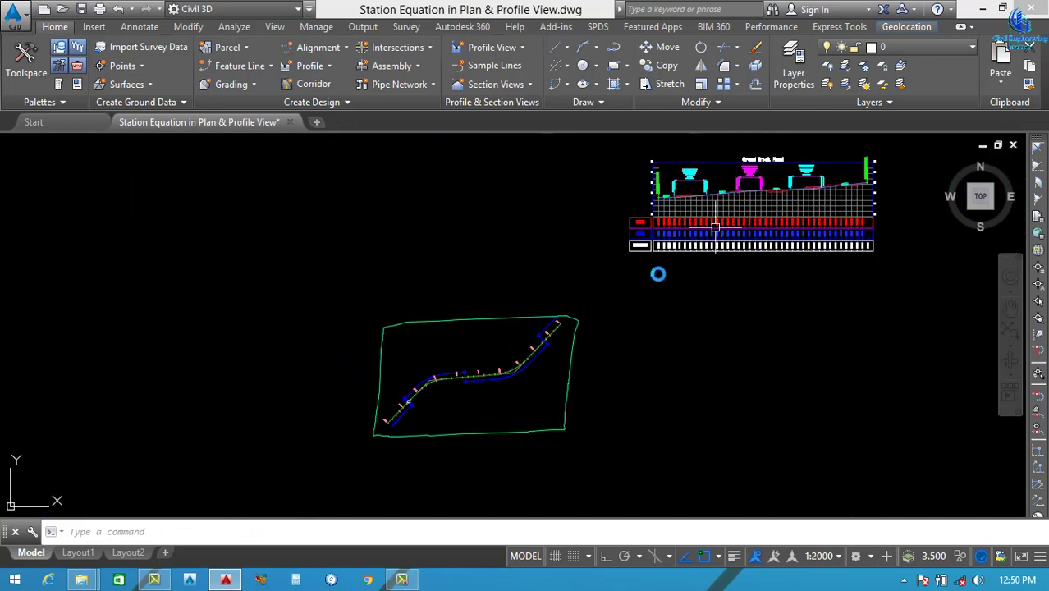
scroll(344, 431, "up", 5)
scroll(297, 413, "up", 3)
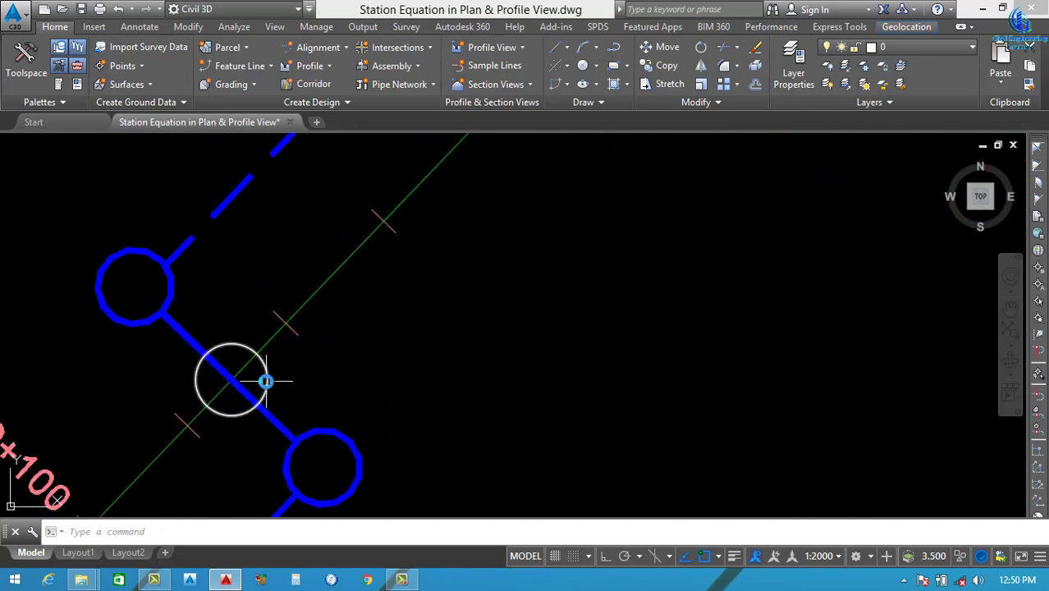
scroll(457, 383, "down", 7)
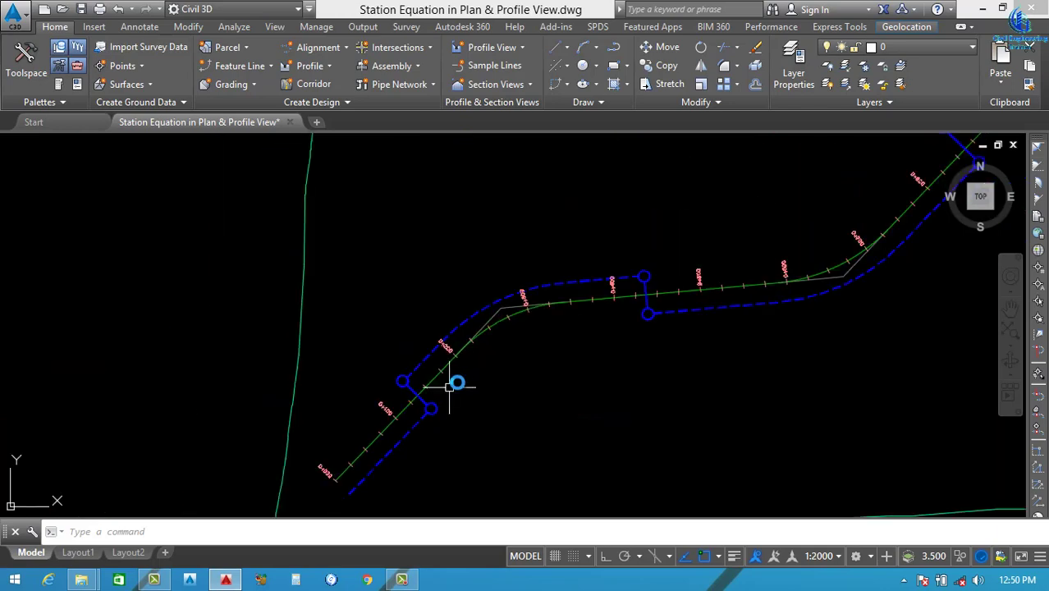
Hide the Line Extensions component in the plan display of the alignment's Proposed style
scroll(498, 326, "up", 4)
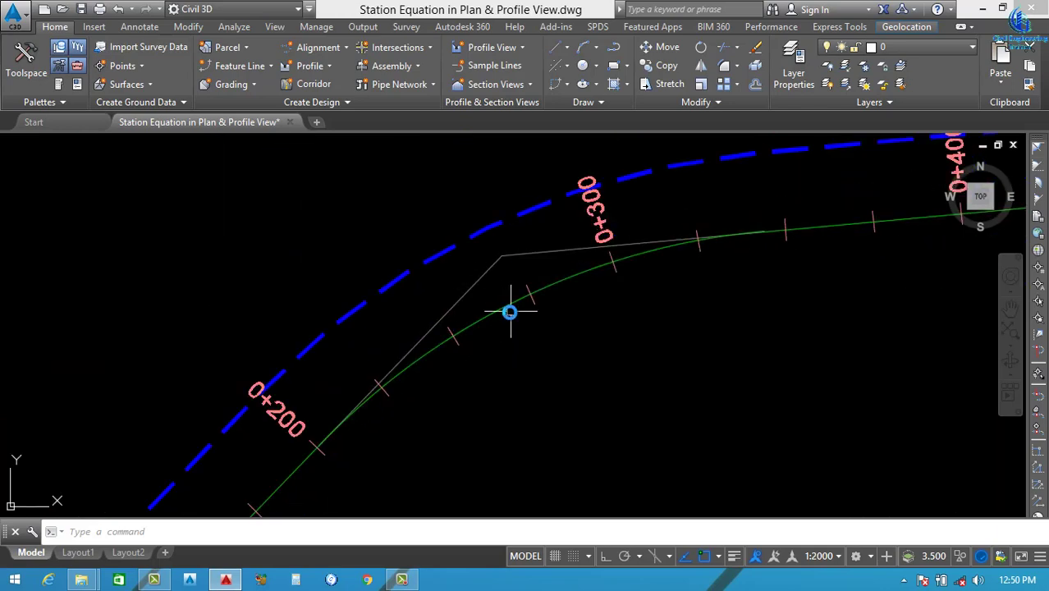
left_click(503, 306)
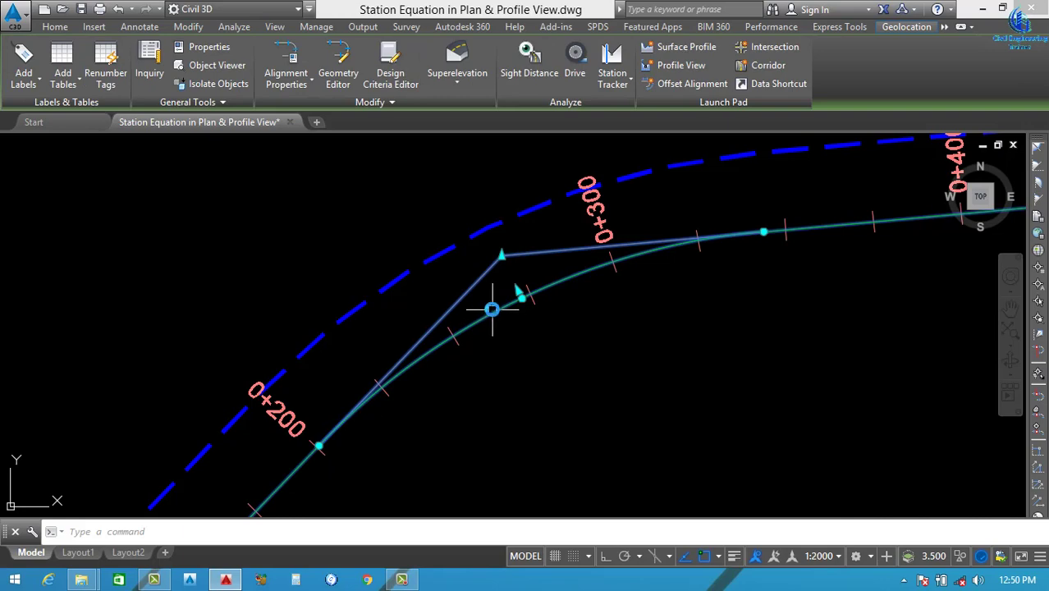
key("Escape")
left_click(495, 309)
right_click(607, 384)
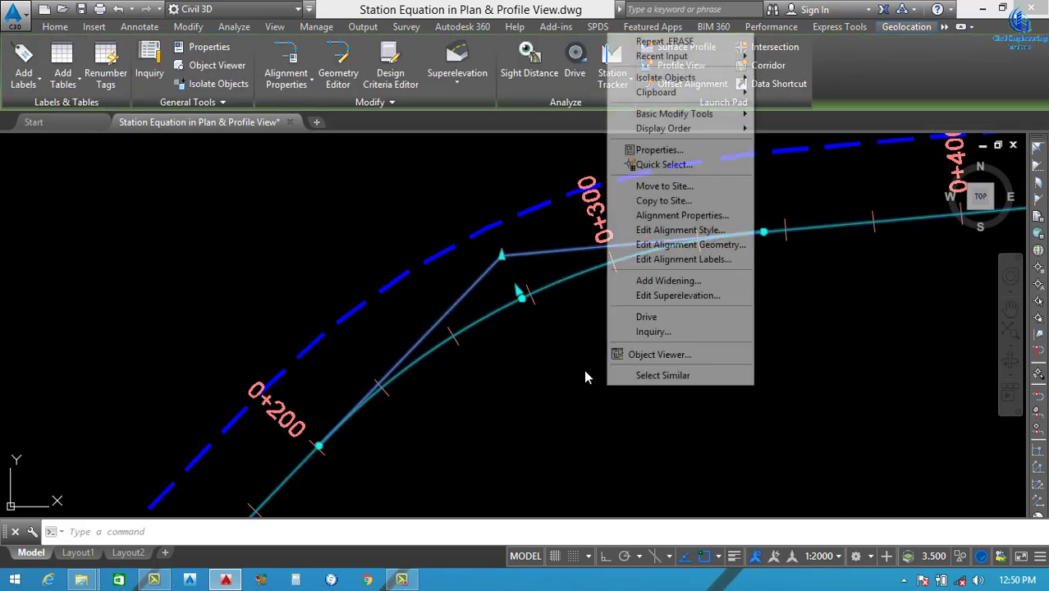
left_click(673, 232)
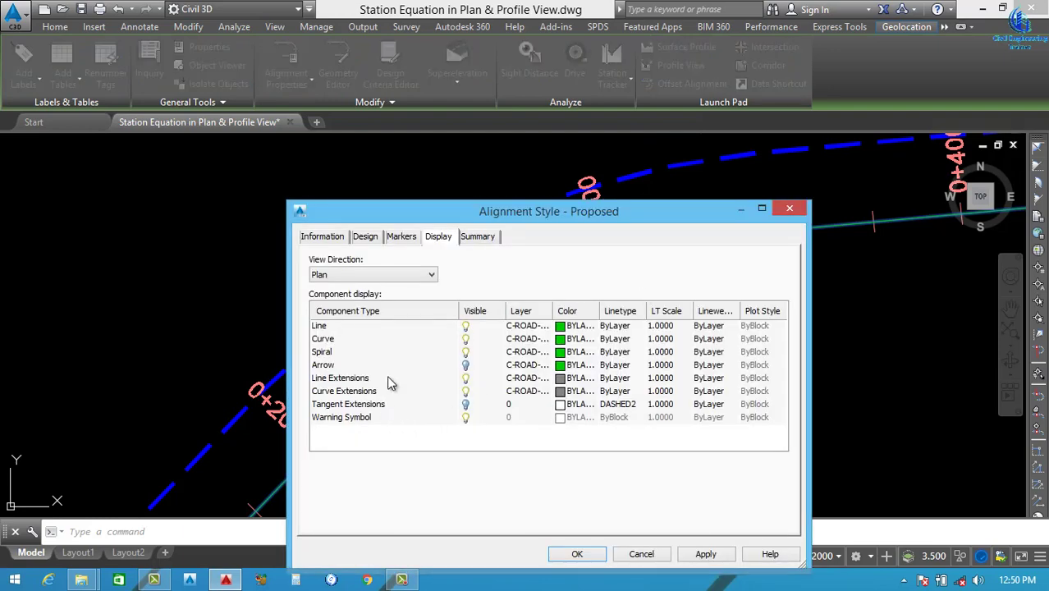
left_click(464, 379)
left_click(706, 553)
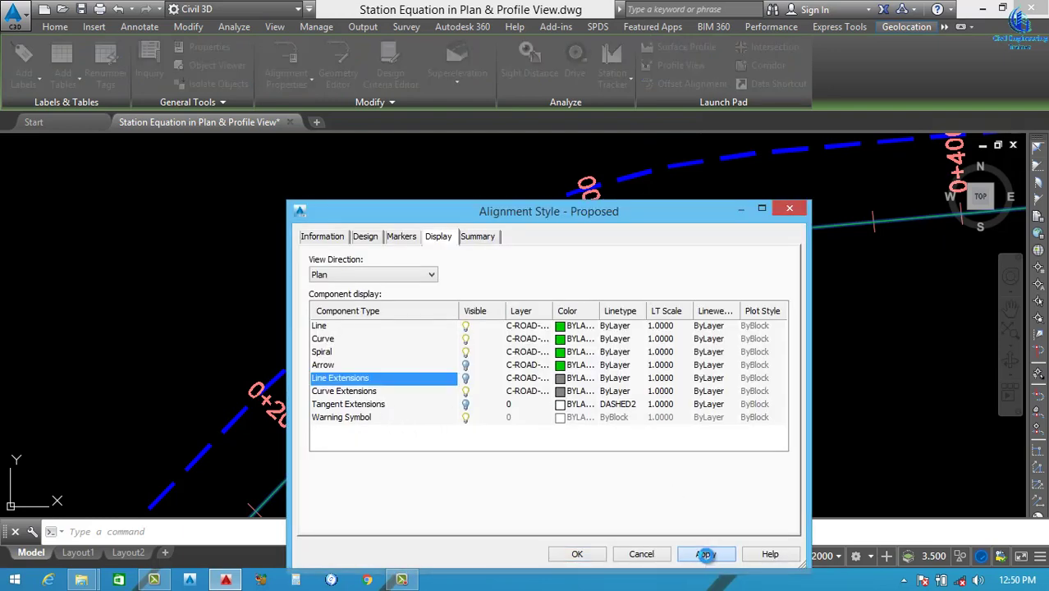
left_click(577, 554)
Open the station control settings in the Grand Trunk Road alignment's properties
scroll(452, 279, "down", 5)
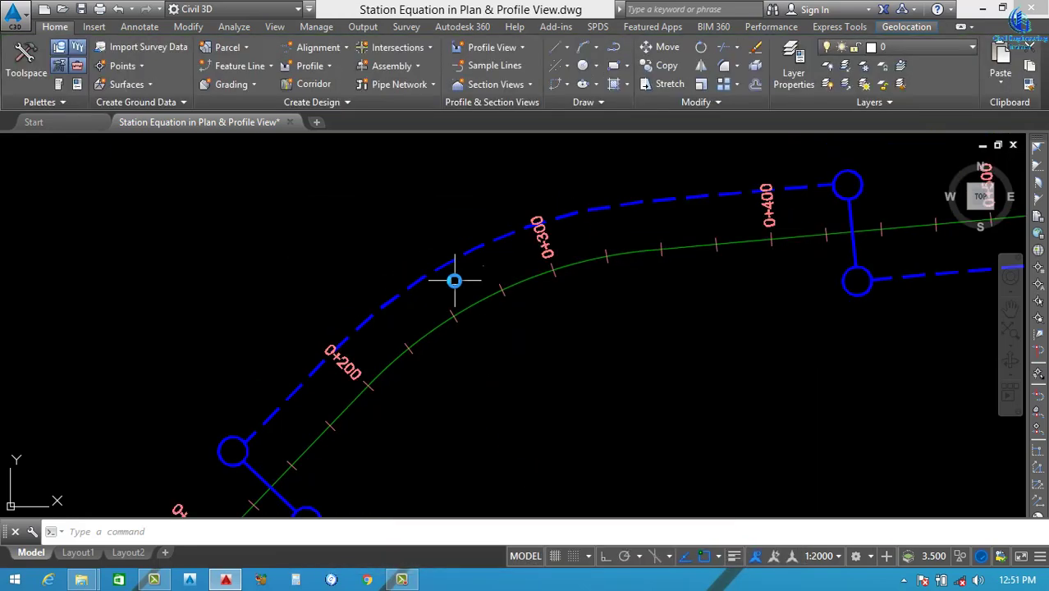
scroll(396, 349, "up", 6)
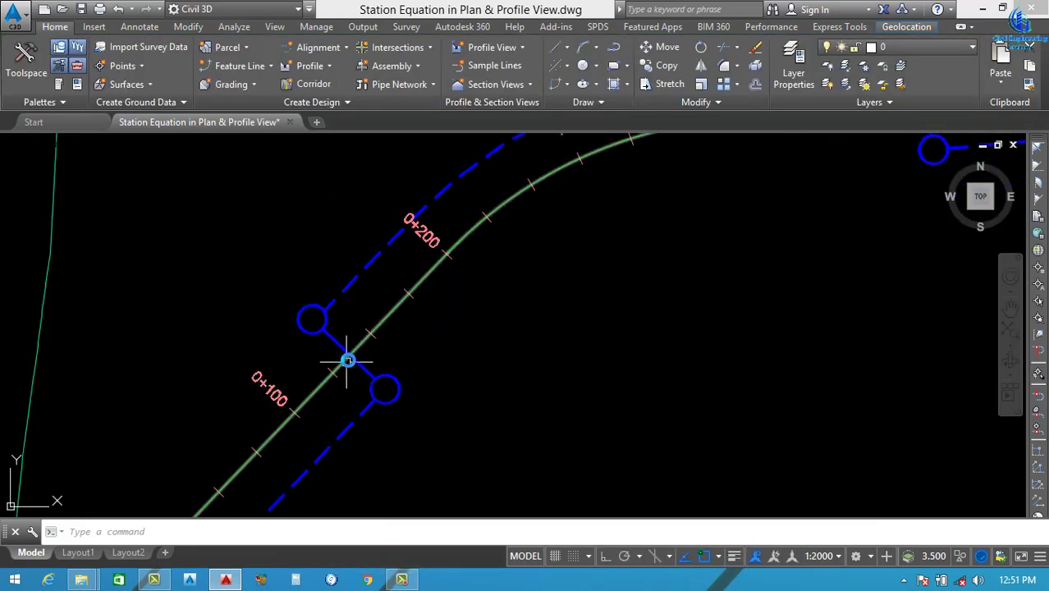
scroll(349, 359, "up", 1)
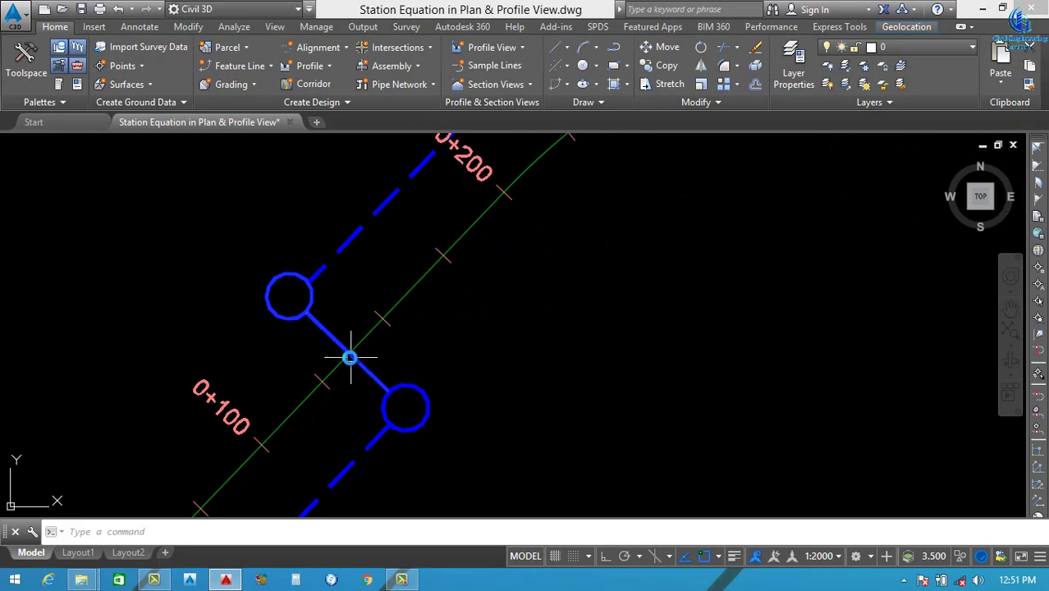
scroll(349, 358, "down", 2)
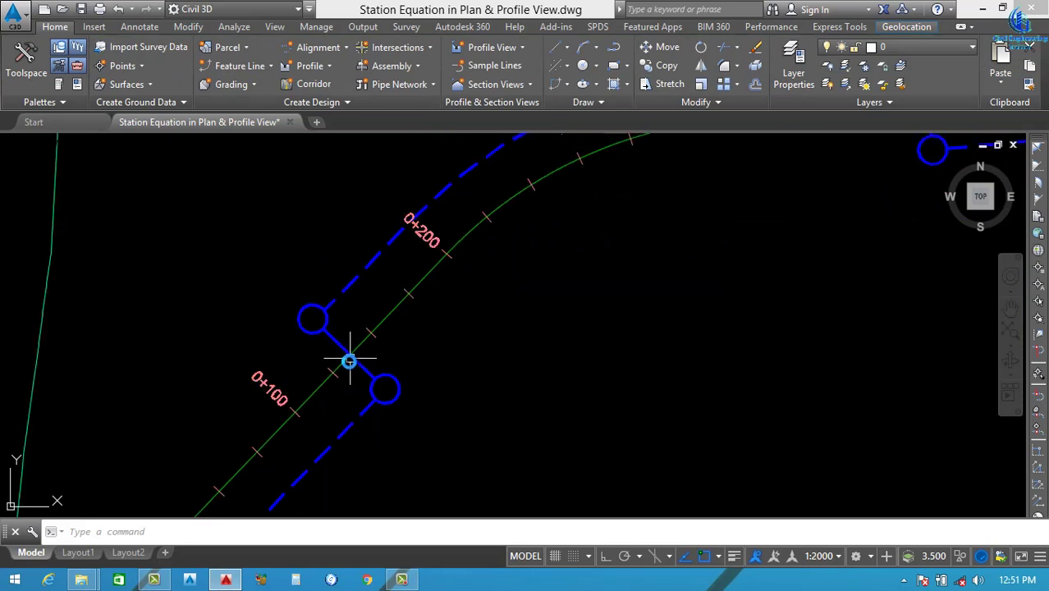
scroll(505, 297, "down", 4)
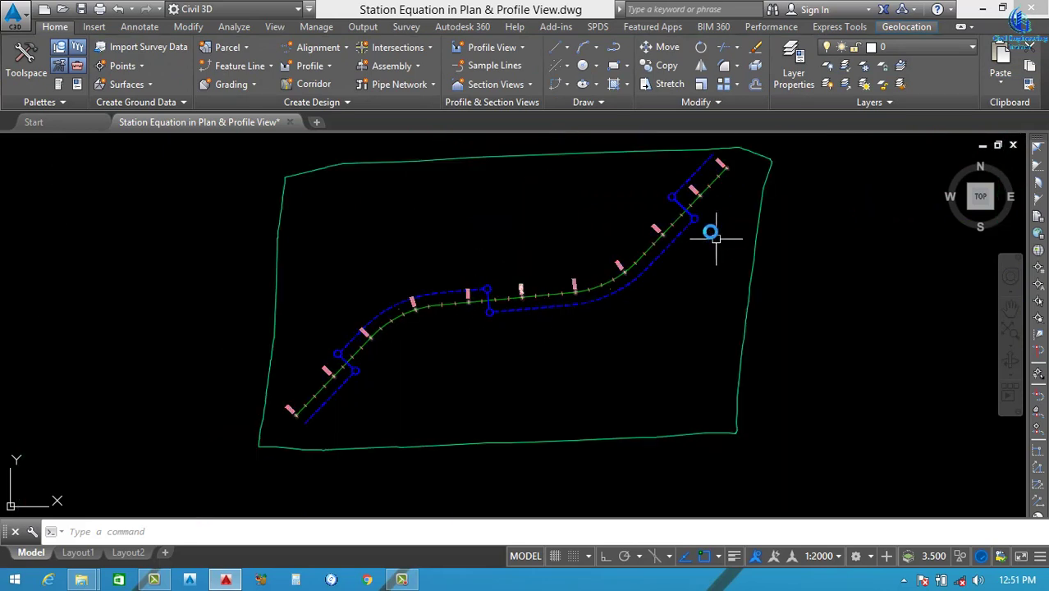
scroll(375, 369, "up", 6)
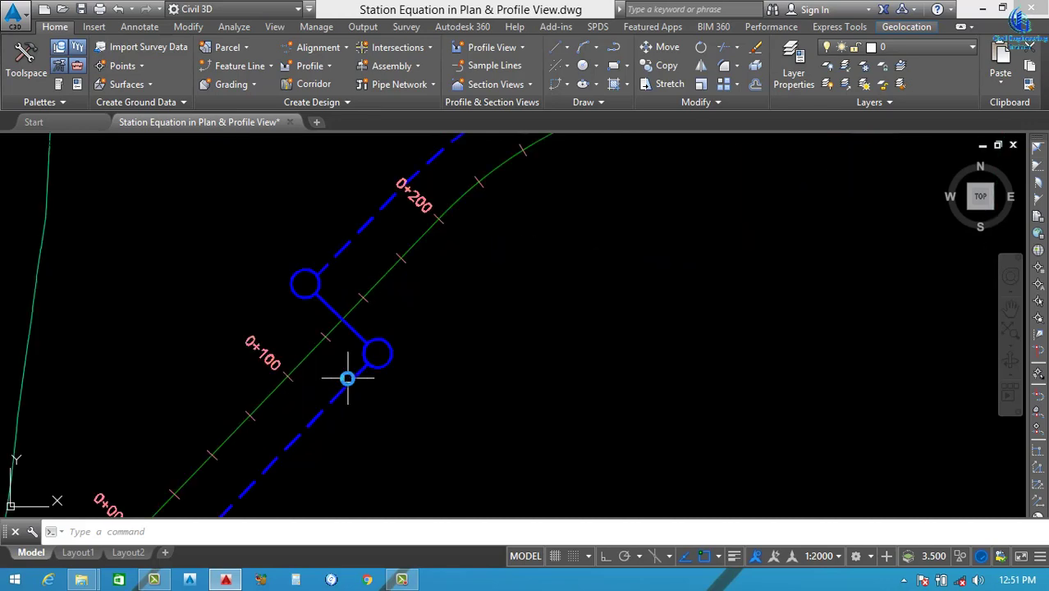
left_click(382, 281)
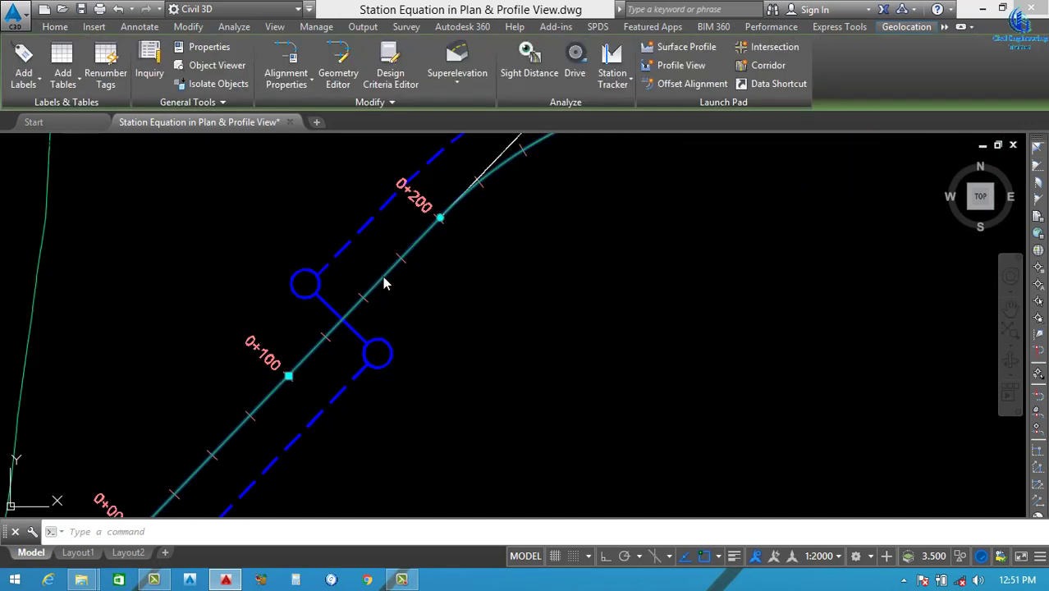
right_click(384, 283)
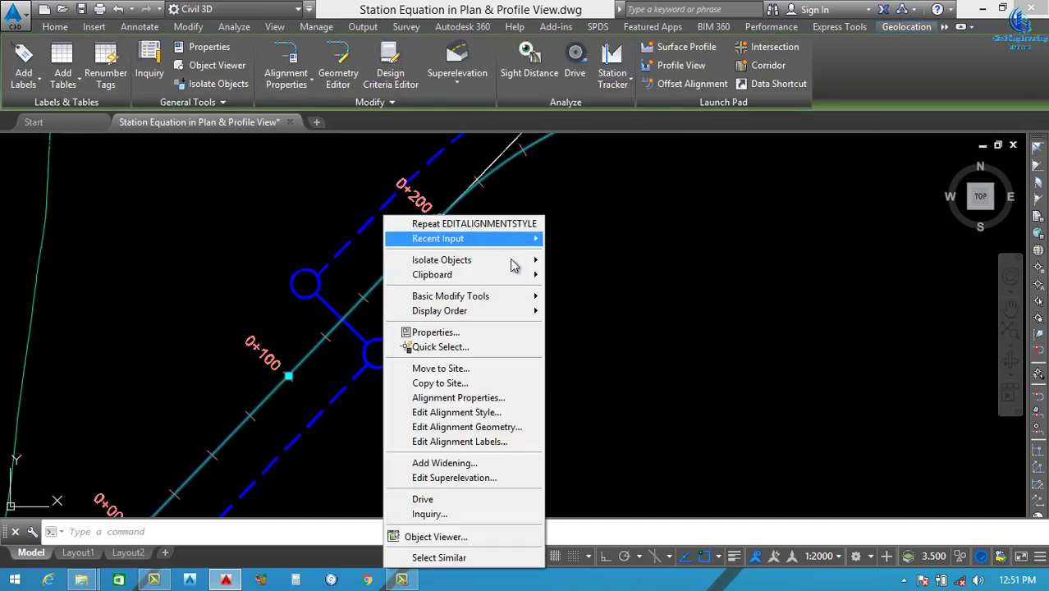
left_click(459, 397)
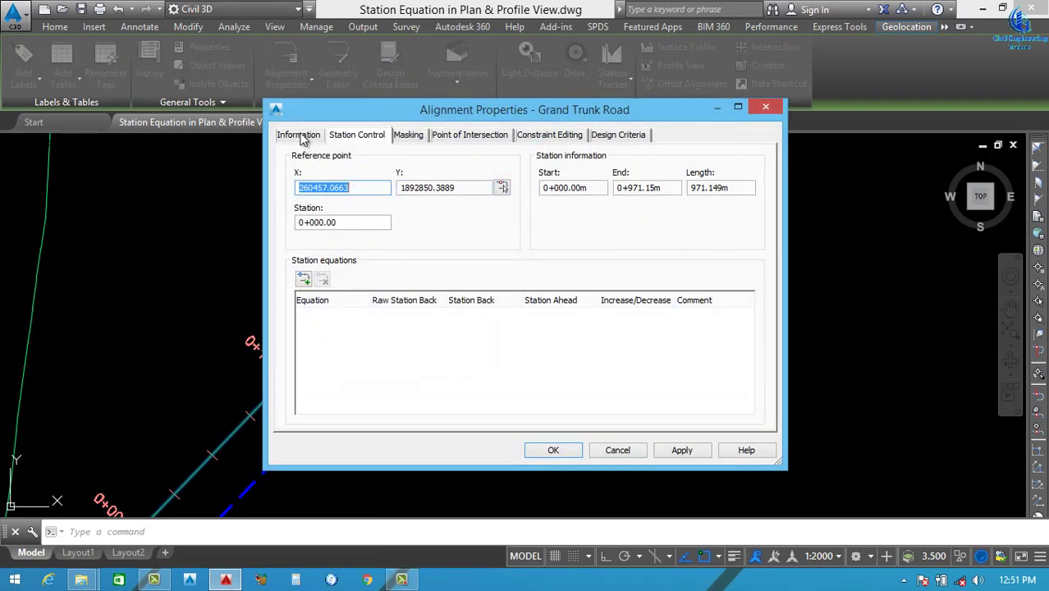
left_click(301, 136)
left_click(348, 140)
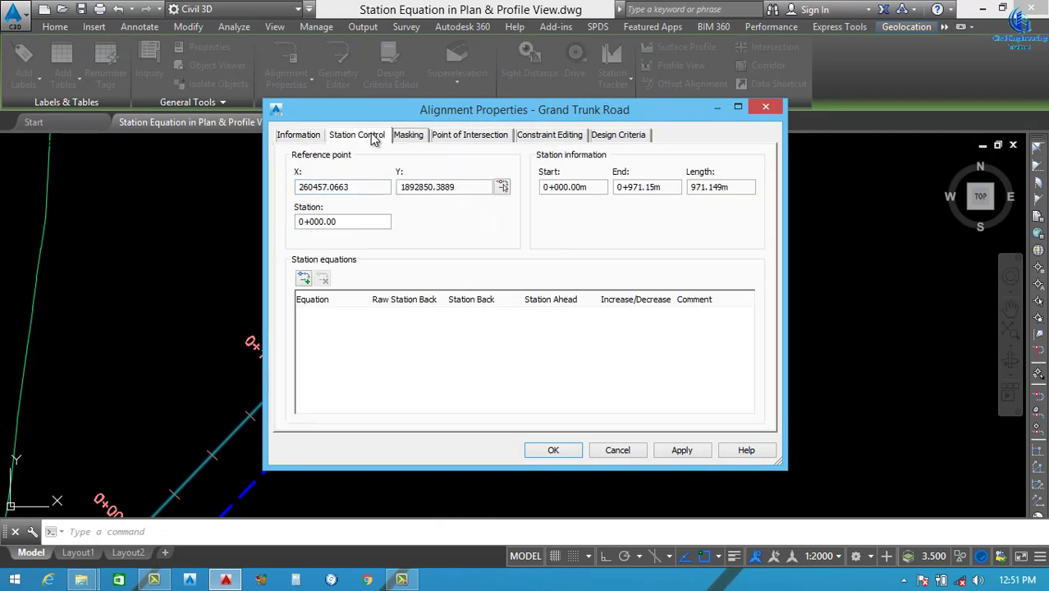
Add a station equation where the blue line crosses the alignment between stations 0+100 and 0+200, at about 0+136.21
left_click(304, 281)
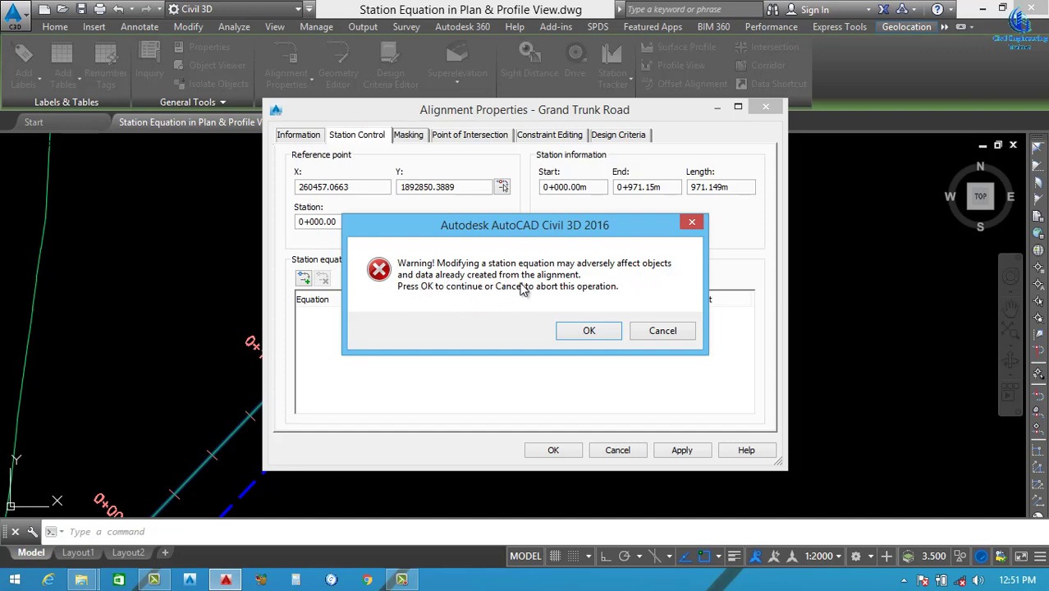
left_click(589, 331)
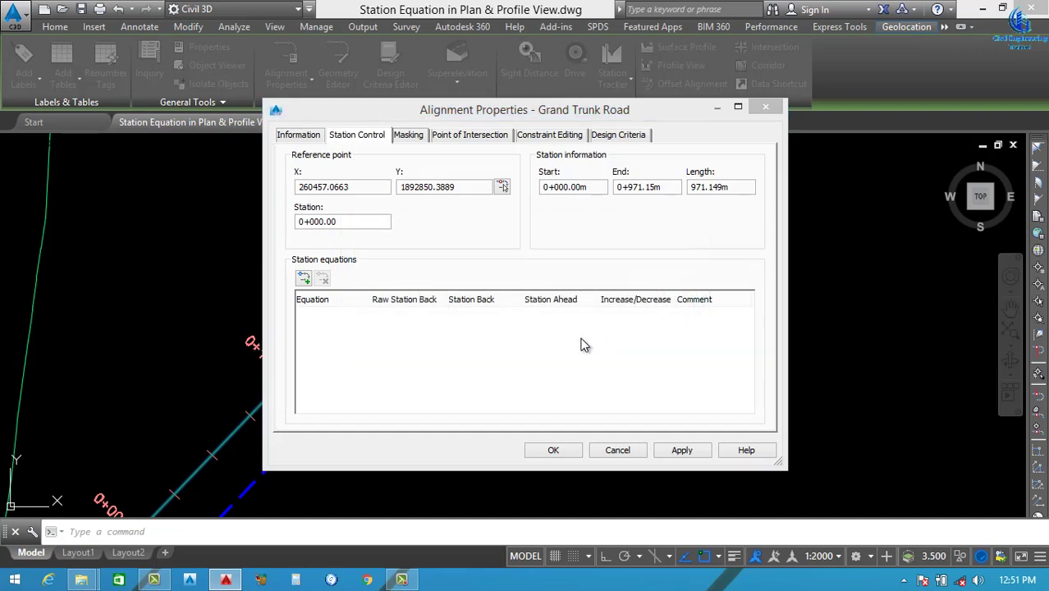
scroll(562, 346, "down", 4)
scroll(487, 343, "up", 5)
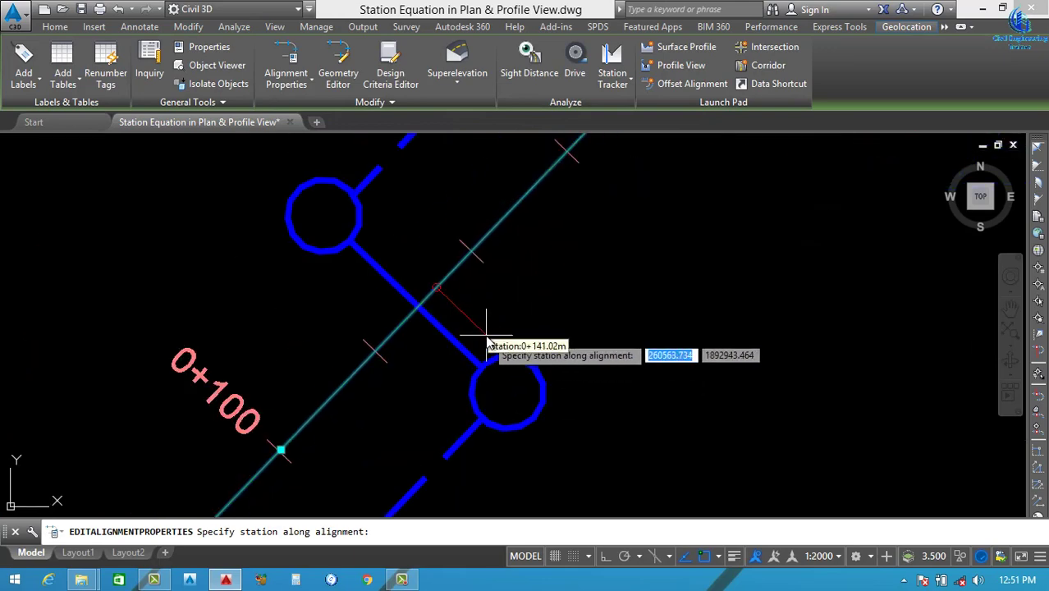
left_click(422, 311)
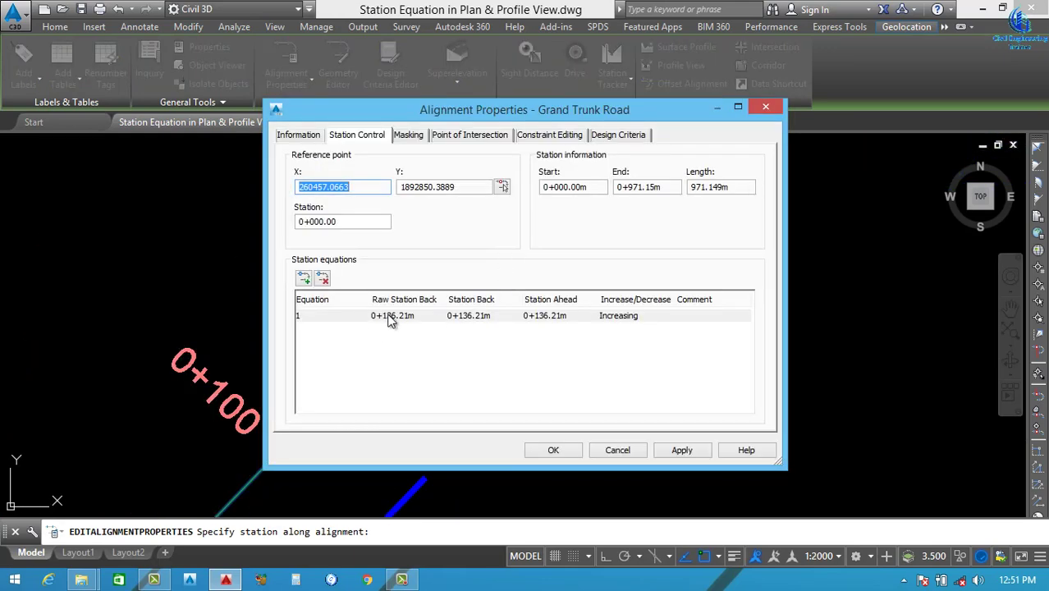
Add a second station equation at the blue line's crossing between stations 0+400 and 0+500, at about 0+436.95
left_click(303, 278)
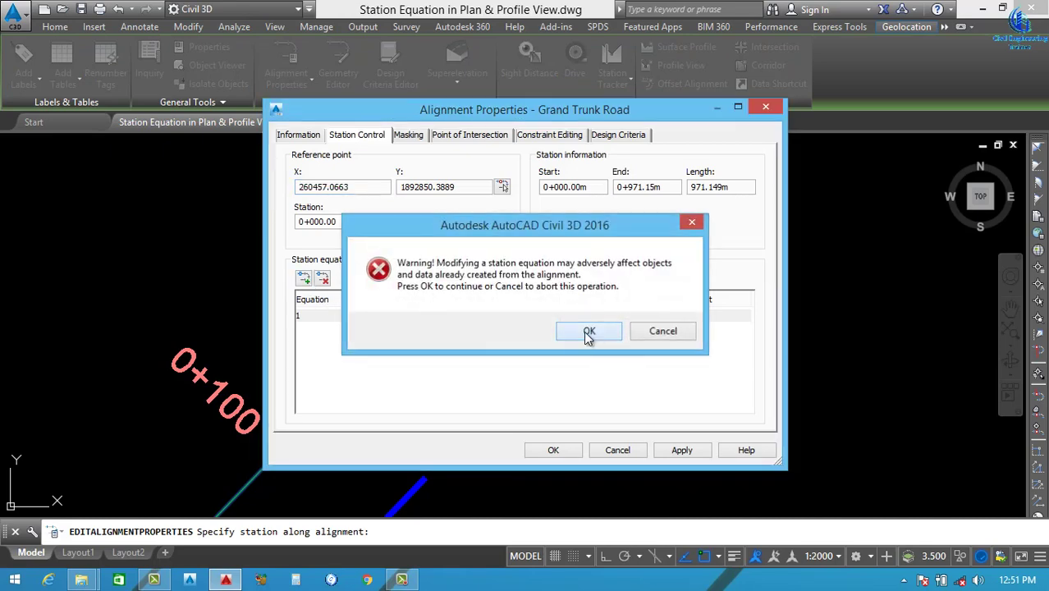
left_click(589, 329)
scroll(370, 374, "down", 5)
scroll(440, 360, "up", 4)
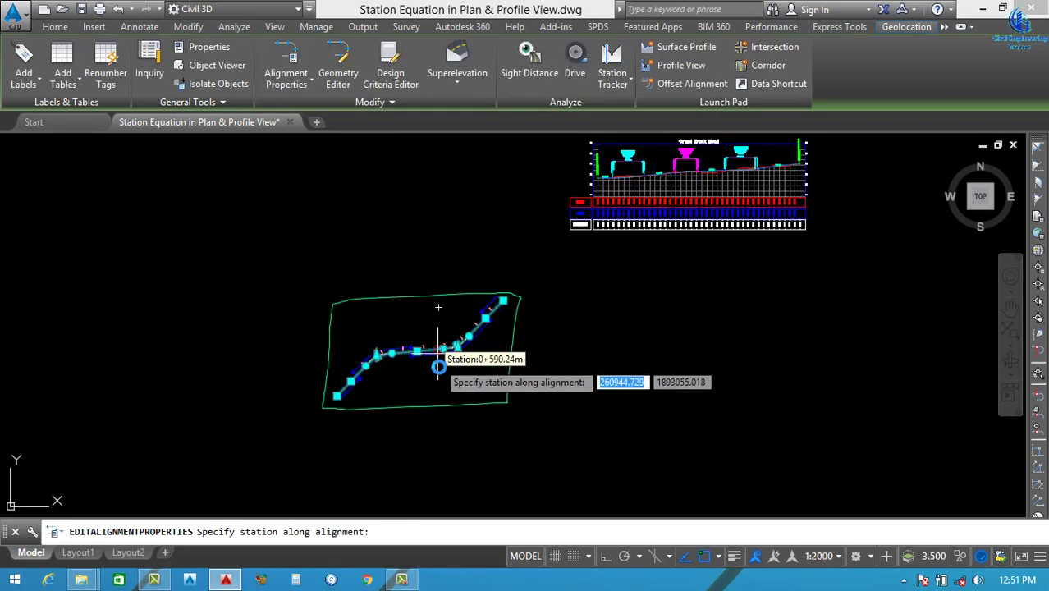
scroll(334, 295, "up", 5)
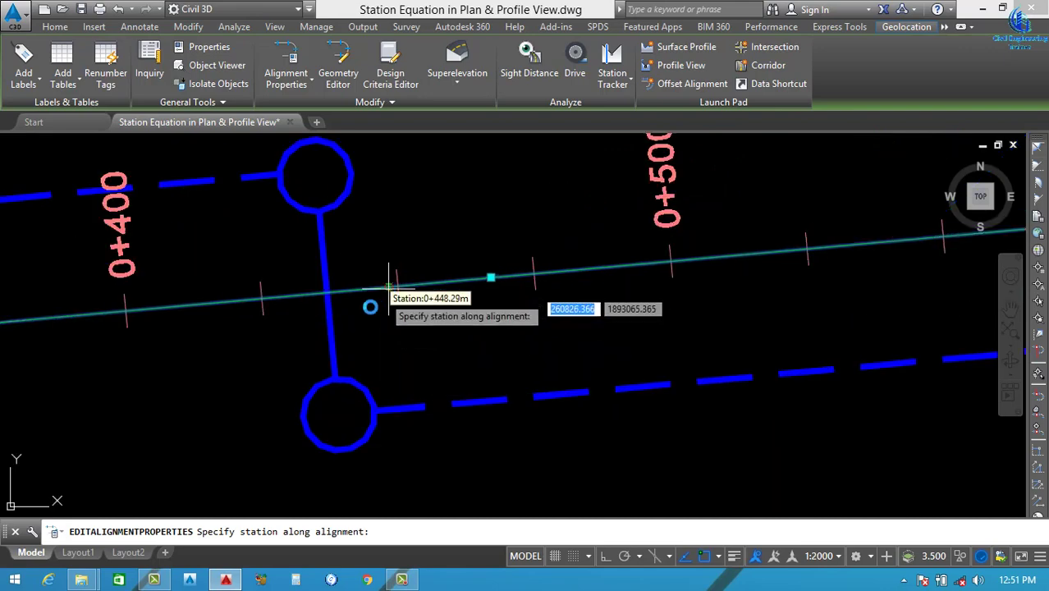
left_click(329, 298)
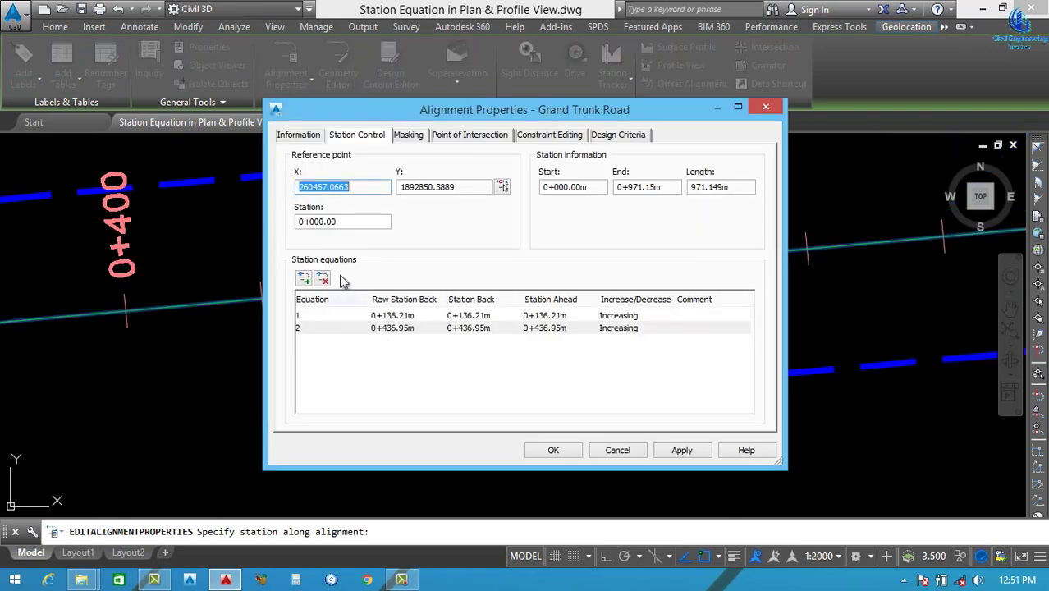
Add a third station equation at the blue line's last crossing, about 0+862.22, accept the alignment properties and deselect the alignment
left_click(303, 279)
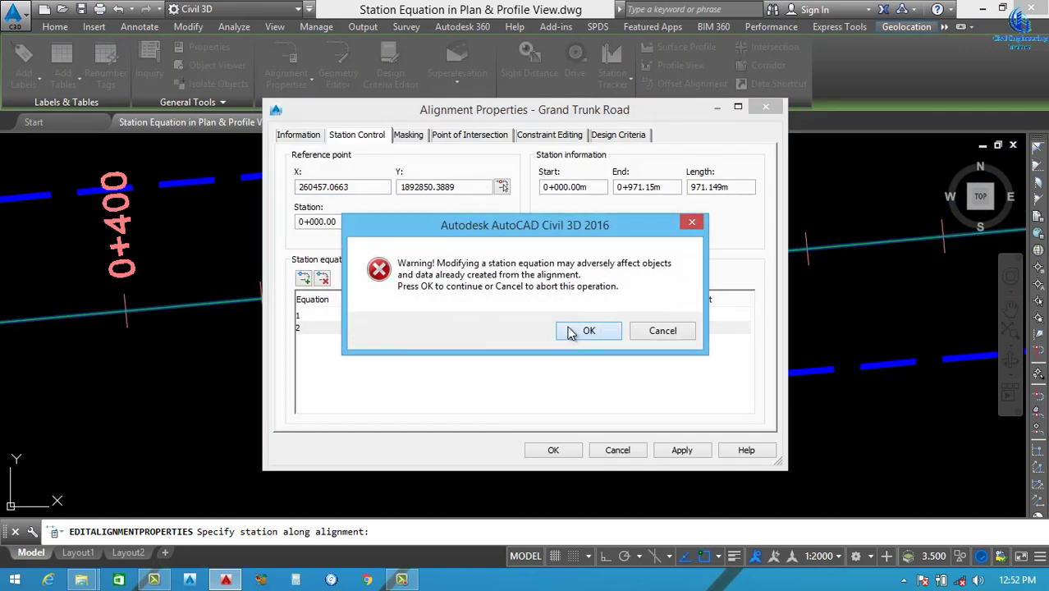
left_click(587, 330)
scroll(367, 356, "down", 6)
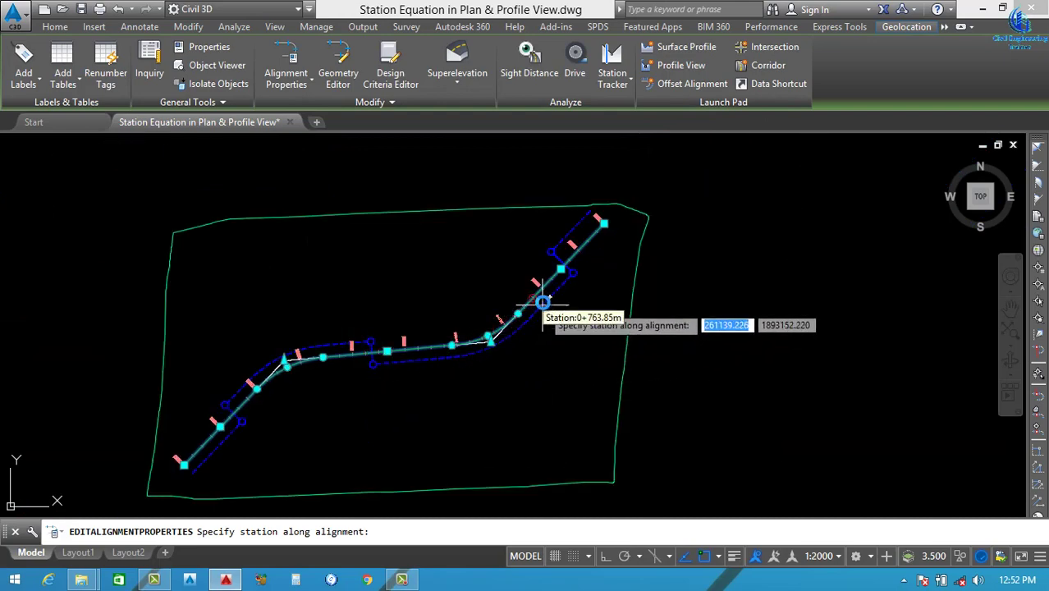
scroll(542, 302, "up", 8)
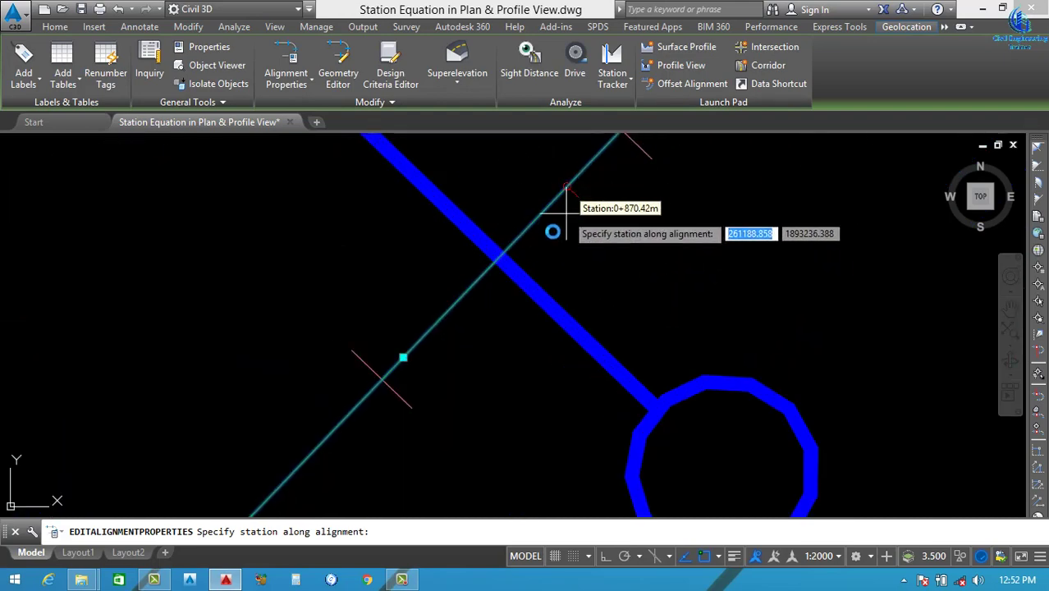
left_click(500, 259)
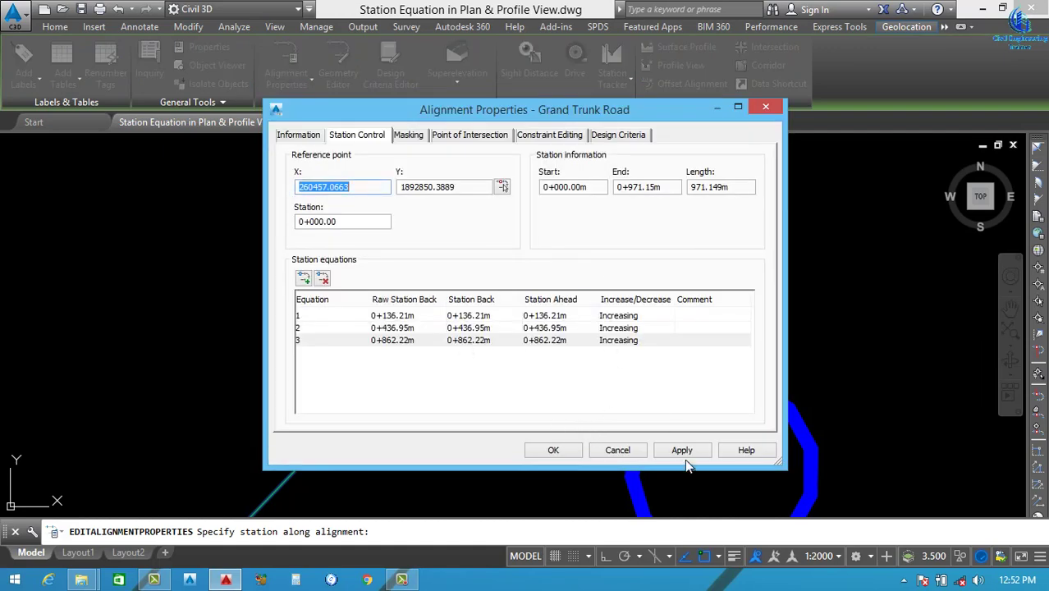
left_click(553, 450)
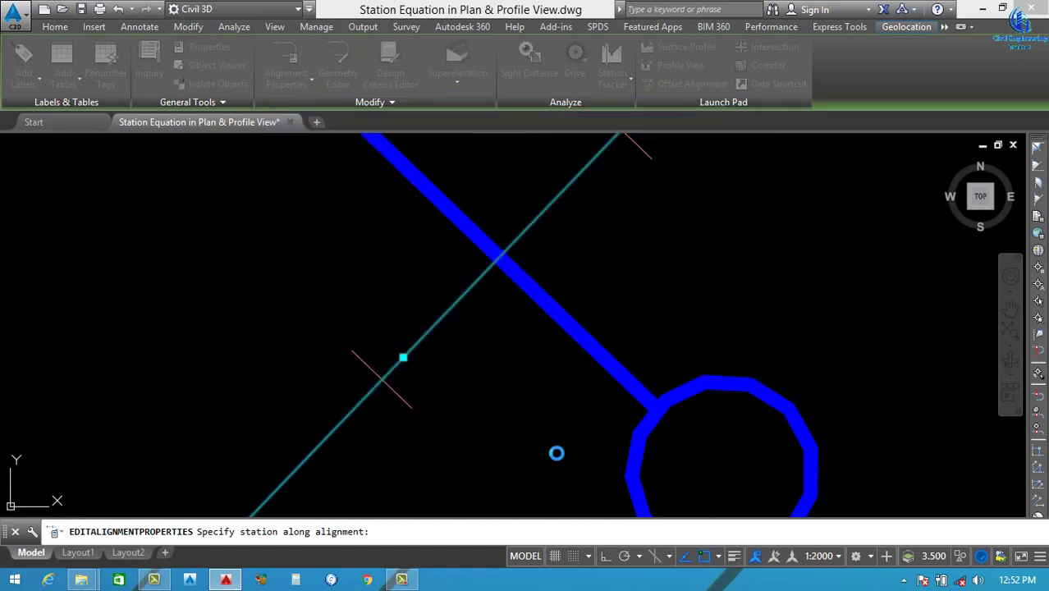
scroll(562, 383, "down", 6)
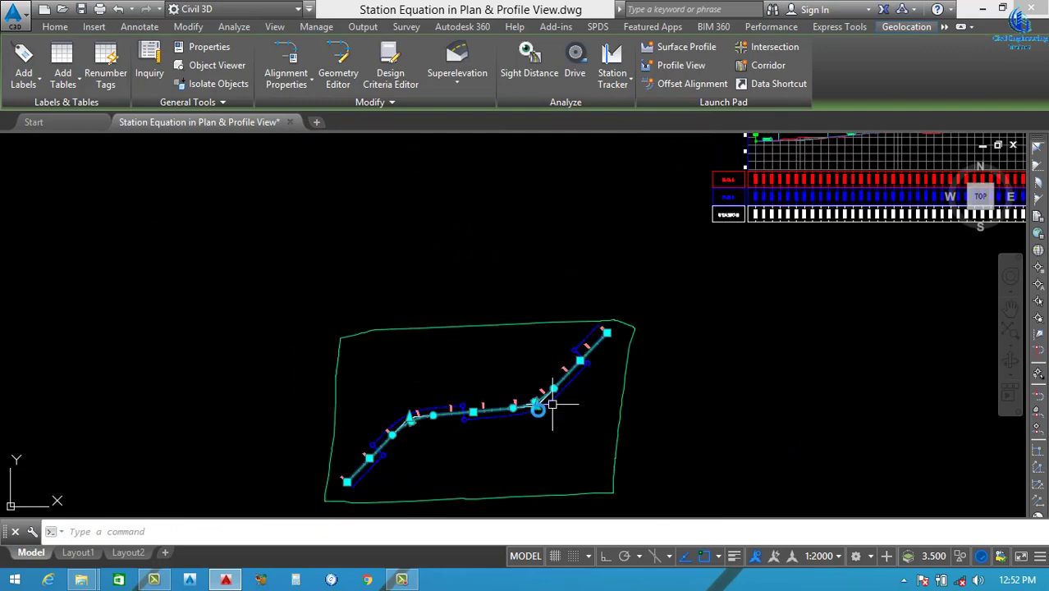
scroll(539, 405, "up", 3)
scroll(451, 410, "down", 3)
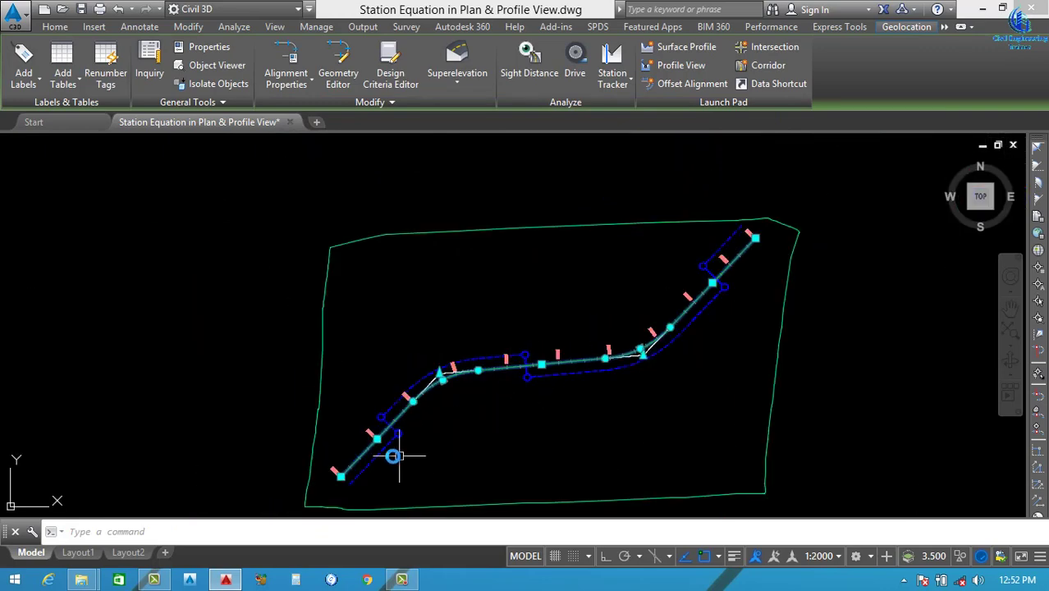
scroll(402, 426, "up", 3)
key("Escape")
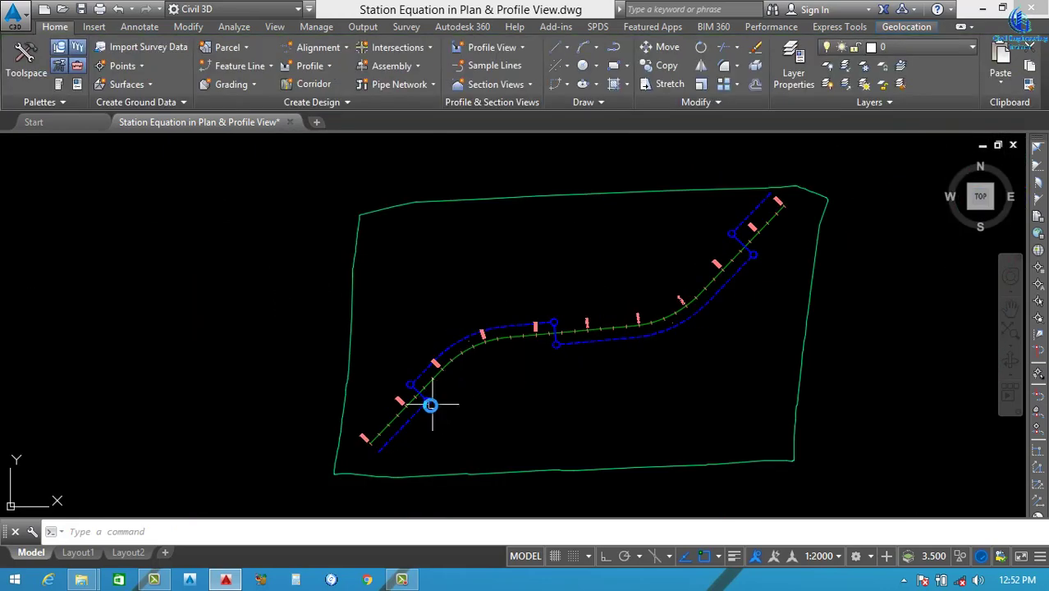
Add Station Equations labels in the Station Ahead & Back style to the Grand Trunk Road alignment
scroll(445, 398, "up", 5)
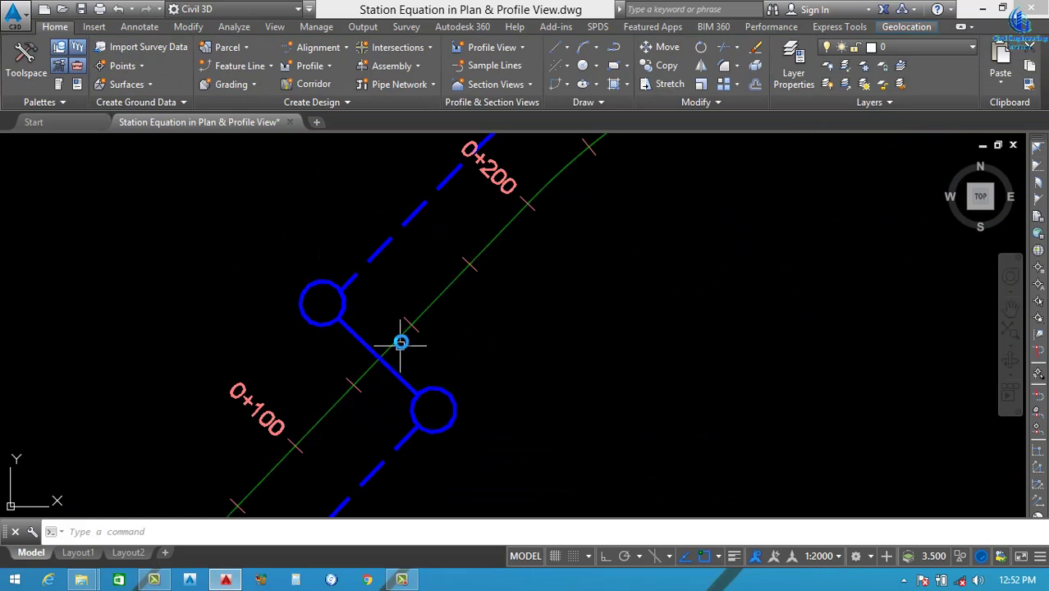
left_click(436, 296)
right_click(486, 286)
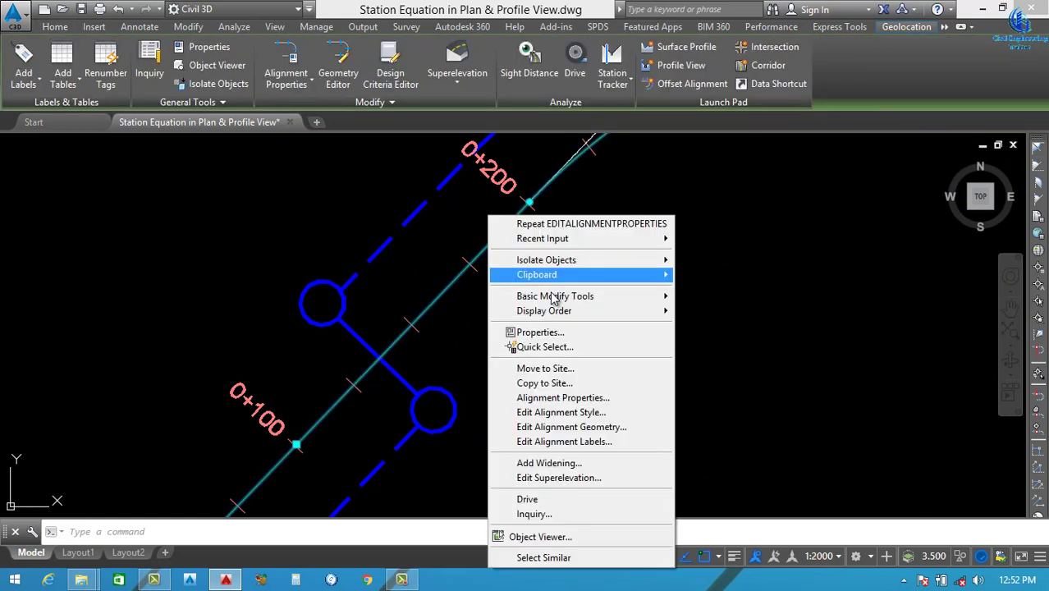
left_click(578, 443)
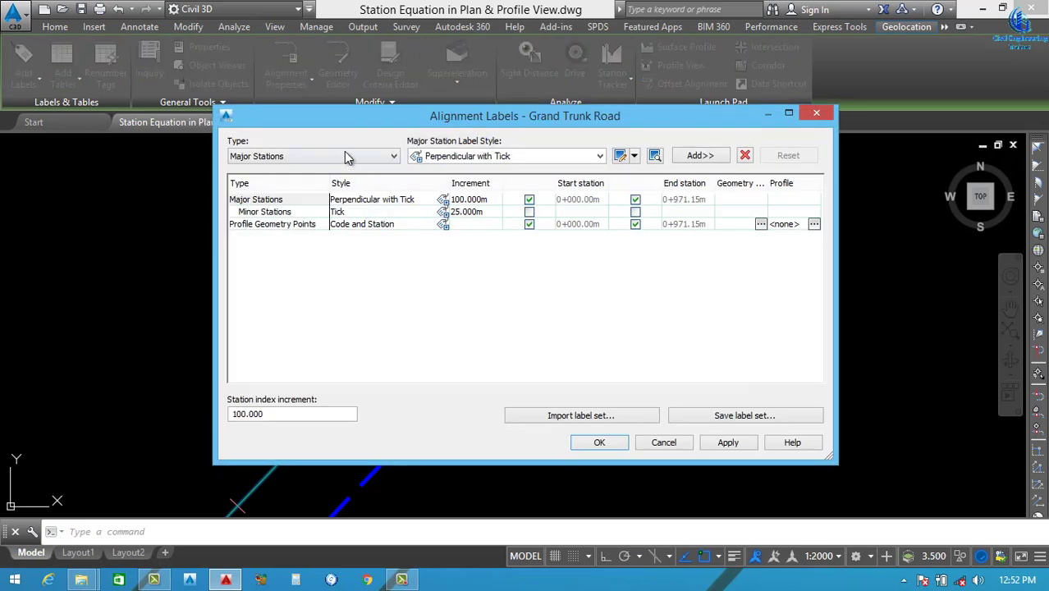
left_click(345, 156)
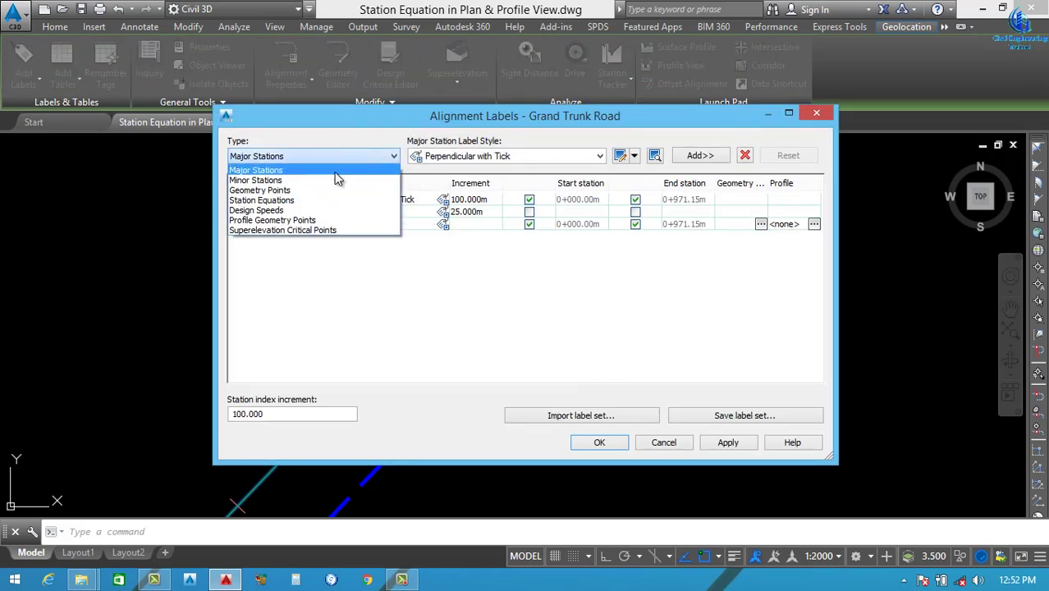
left_click(282, 201)
left_click(697, 157)
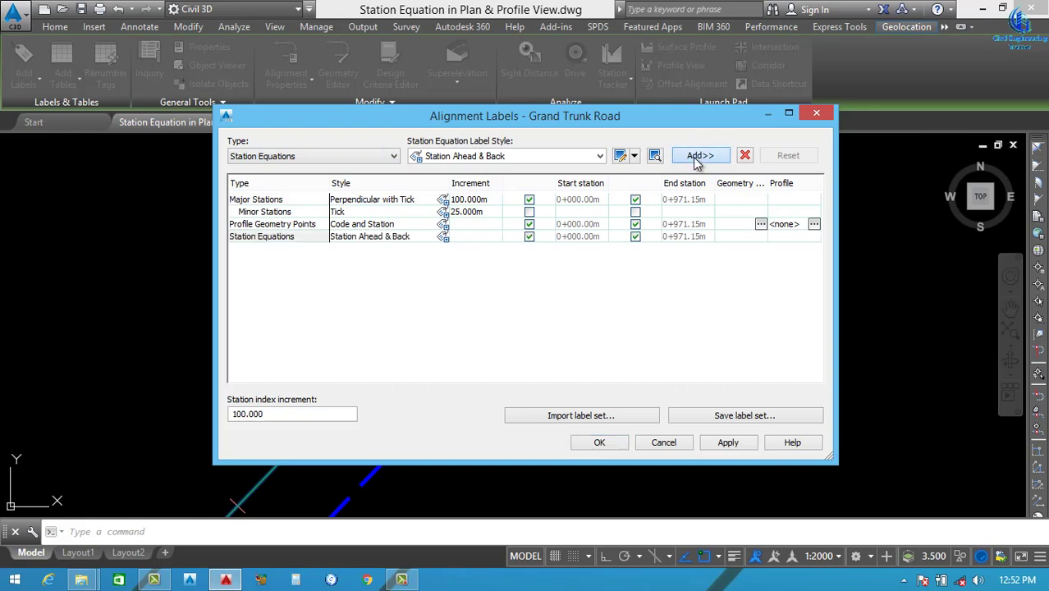
left_click(723, 441)
left_click(599, 443)
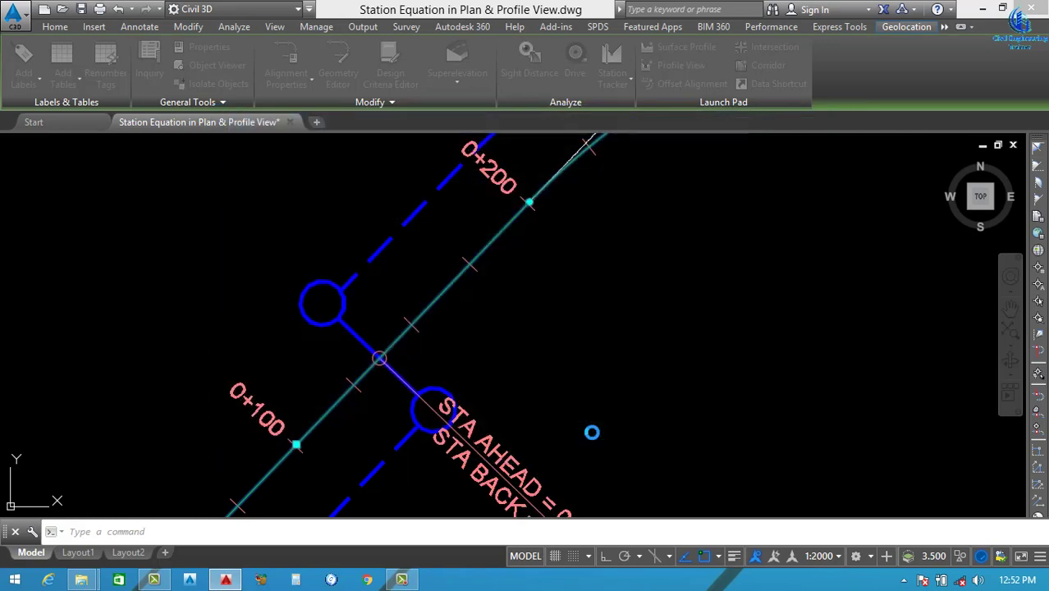
Examine the station ahead and back labels at the blue line's crossings along the alignment in plan
scroll(447, 322, "down", 4)
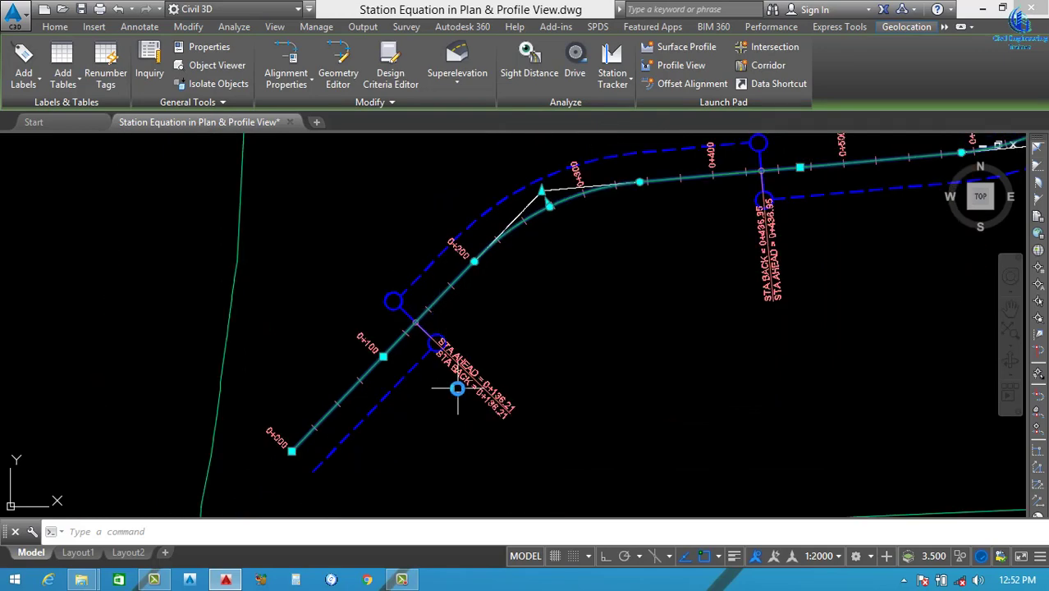
scroll(543, 339, "down", 3)
scroll(657, 316, "down", 3)
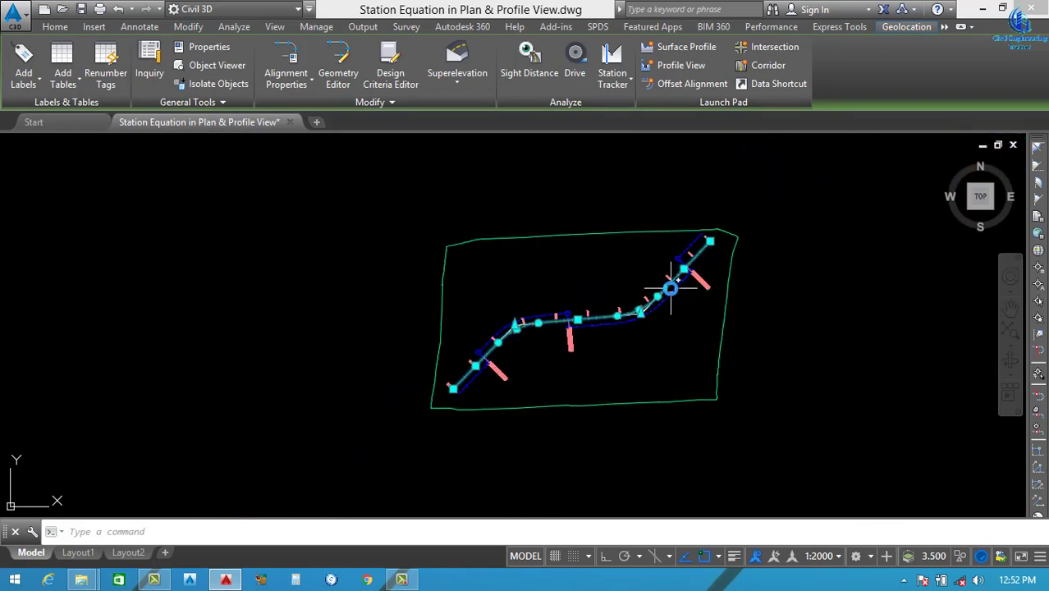
scroll(697, 262, "up", 4)
scroll(697, 271, "down", 3)
scroll(410, 402, "up", 3)
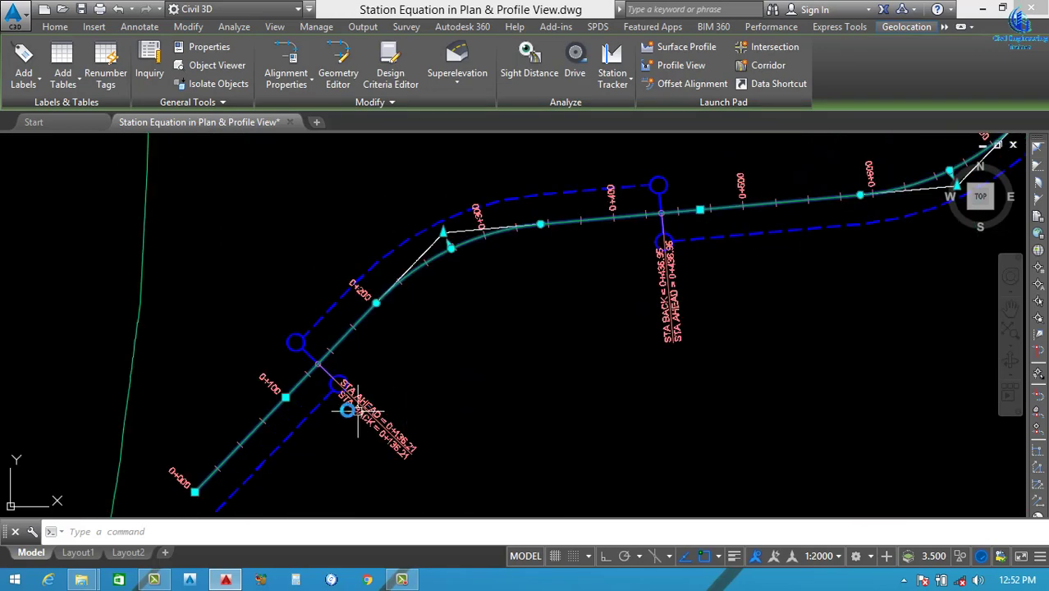
scroll(349, 402, "up", 2)
scroll(455, 353, "down", 2)
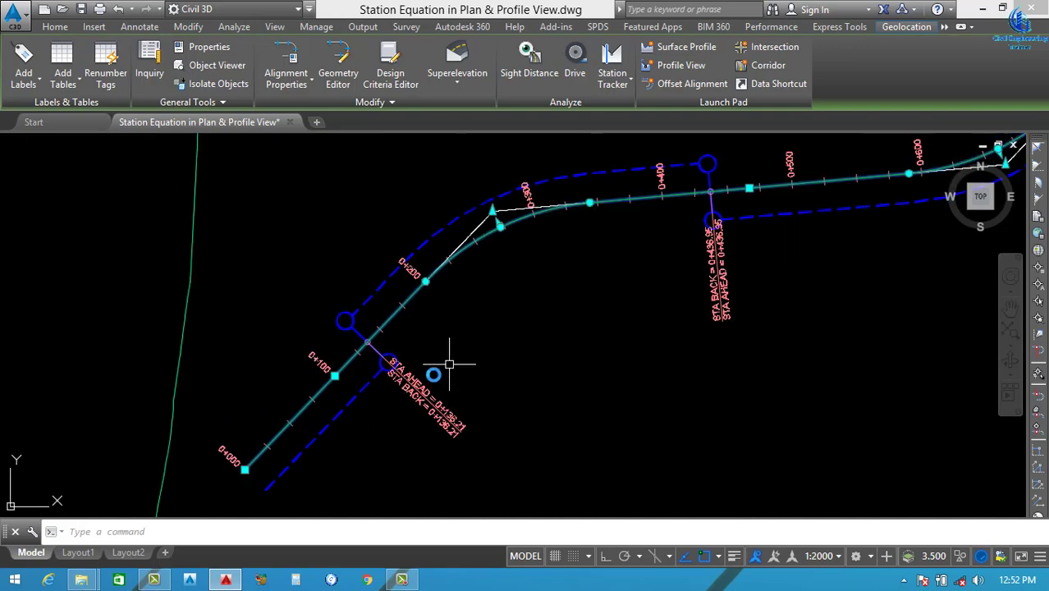
scroll(366, 343, "up", 4)
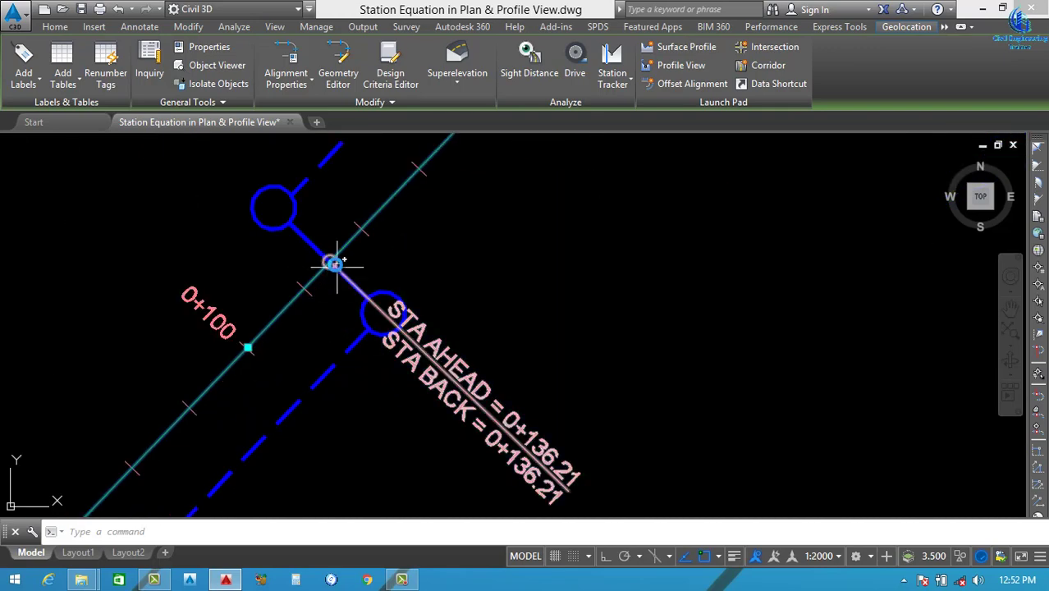
scroll(344, 334, "down", 4)
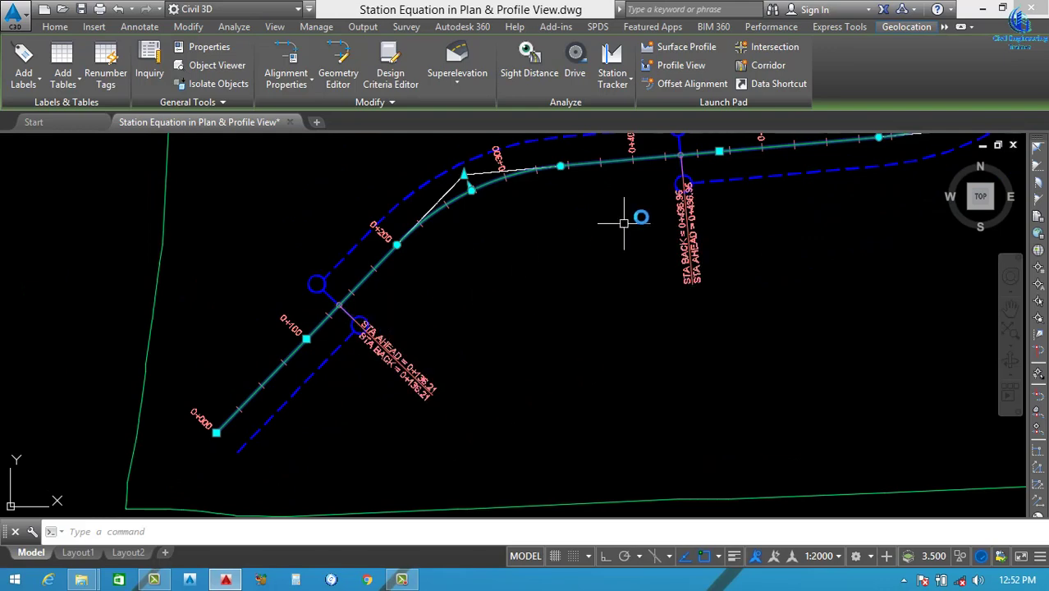
scroll(694, 149, "up", 3)
scroll(613, 184, "down", 5)
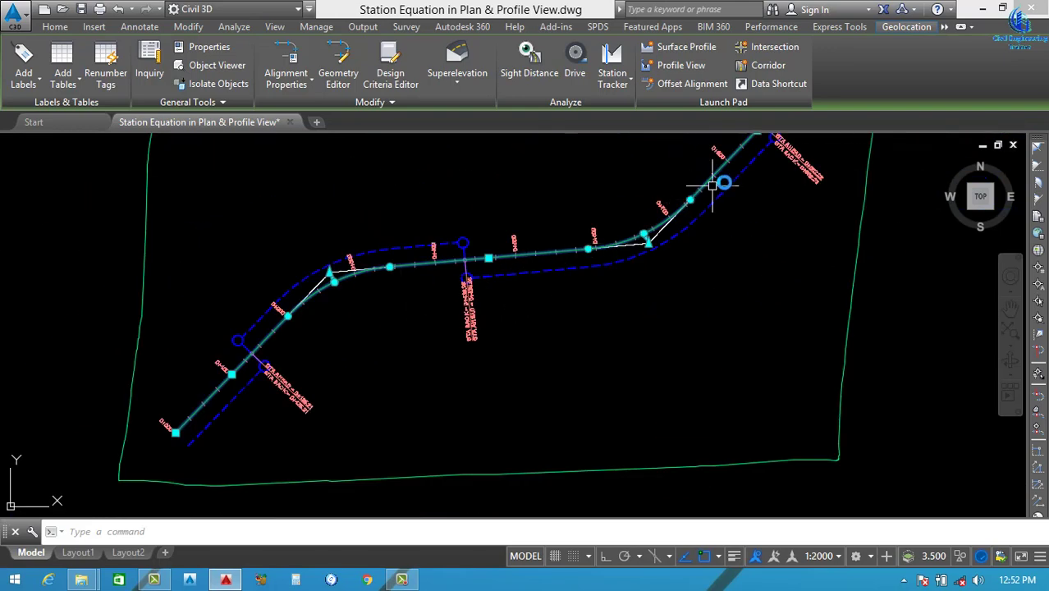
Examine the Grand Trunk Road profile view's grid and station band around the station equation locations
scroll(386, 344, "down", 4)
scroll(541, 239, "up", 4)
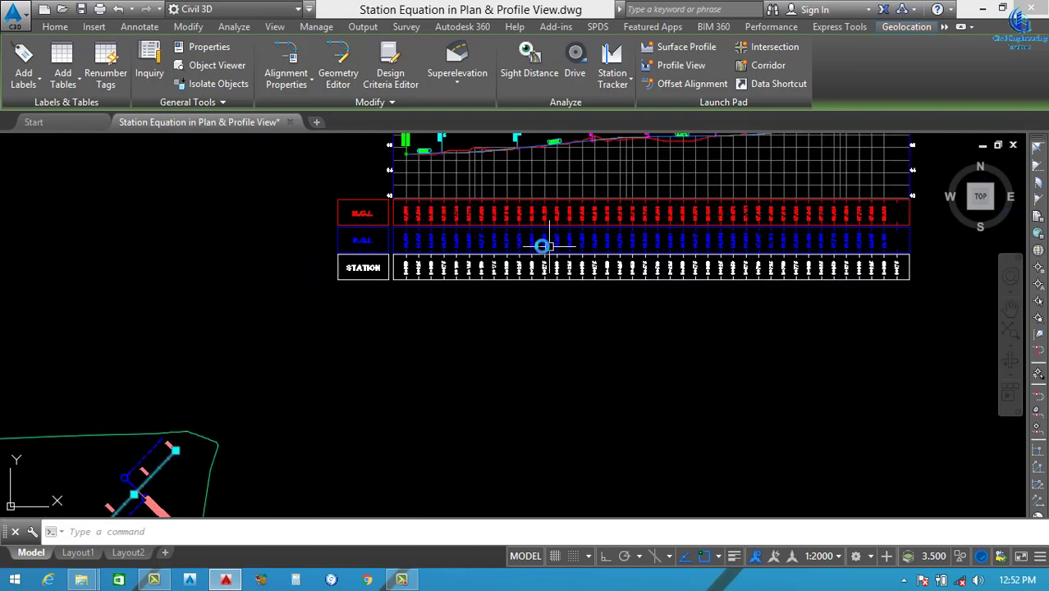
scroll(517, 246, "down", 1)
scroll(499, 199, "up", 5)
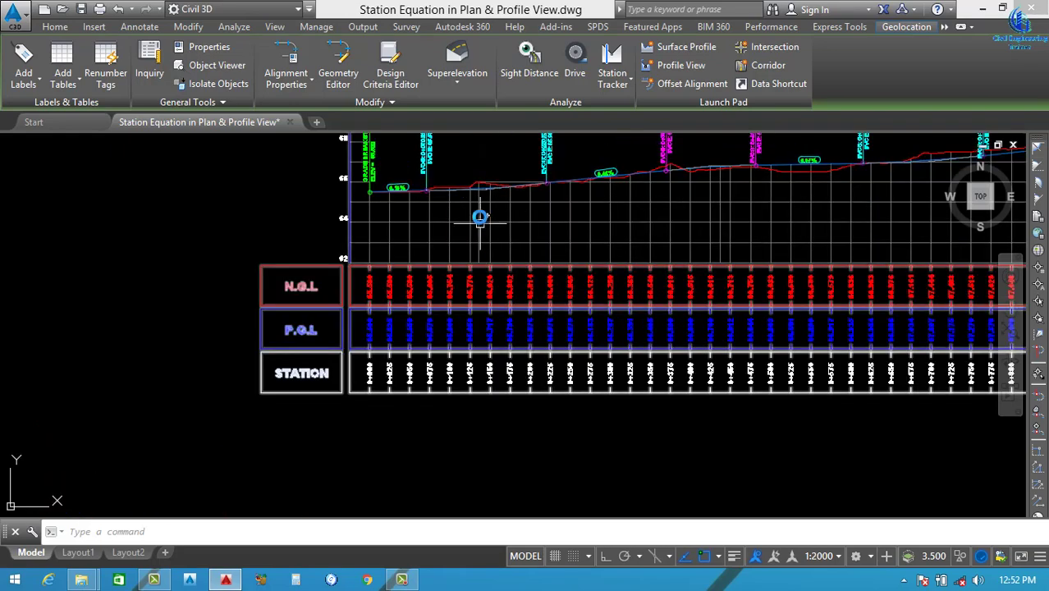
scroll(493, 289, "down", 3)
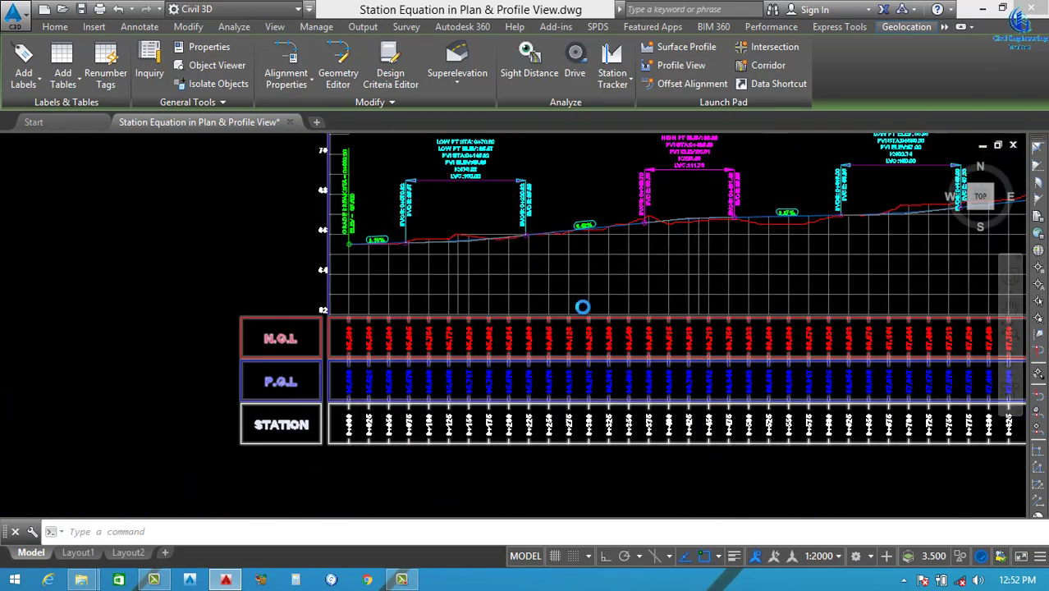
left_click(580, 304)
scroll(693, 285, "down", 3)
scroll(703, 280, "up", 4)
scroll(702, 280, "down", 4)
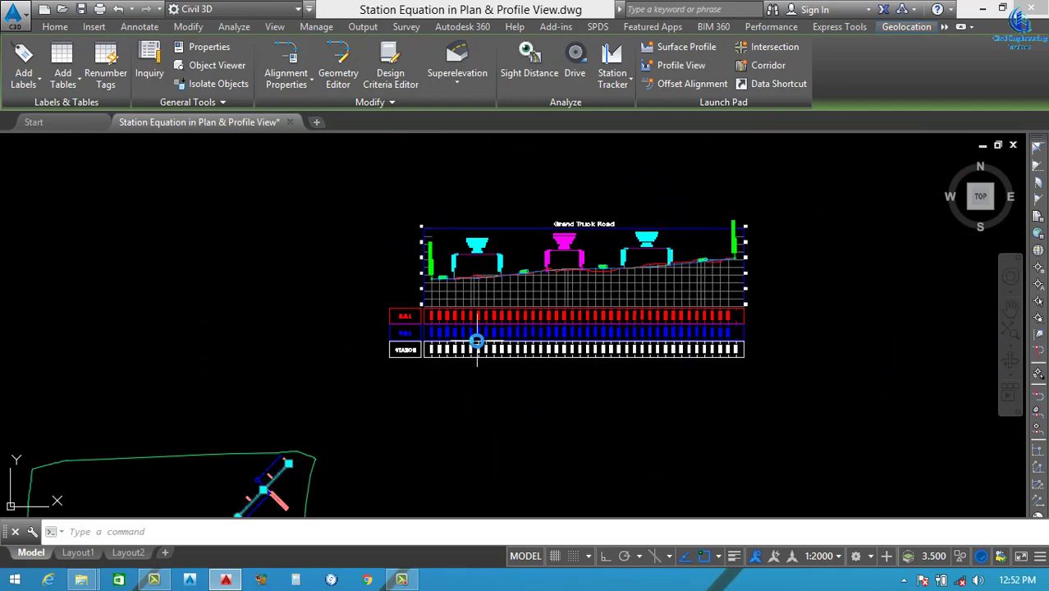
scroll(468, 276, "up", 5)
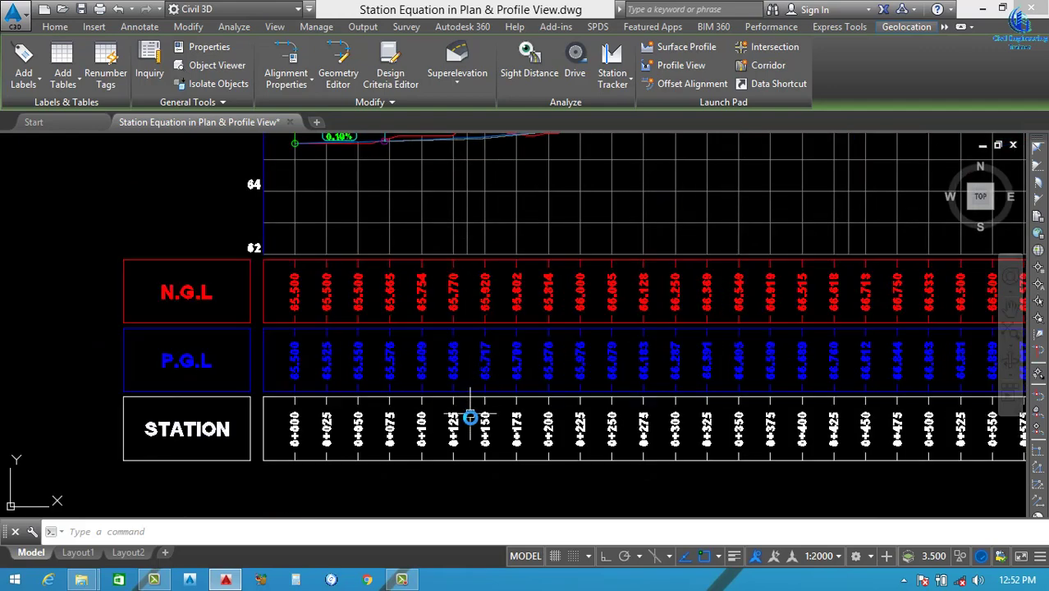
scroll(472, 419, "down", 2)
scroll(558, 322, "down", 2)
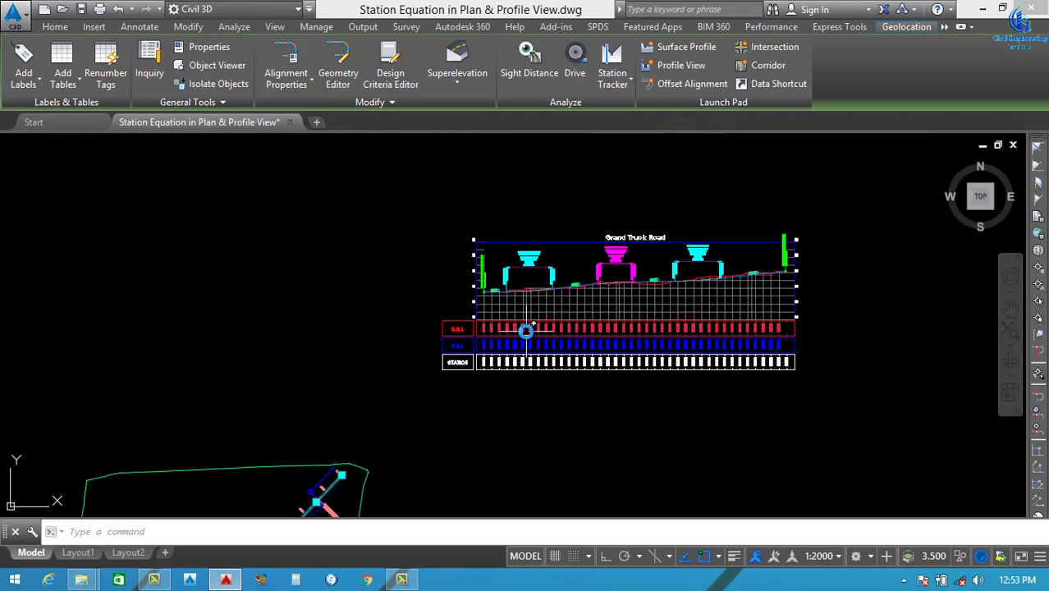
Open the Grand Trunk Road profile view's station band style for editing and show its Station Equation label and tick settings
scroll(526, 333, "up", 4)
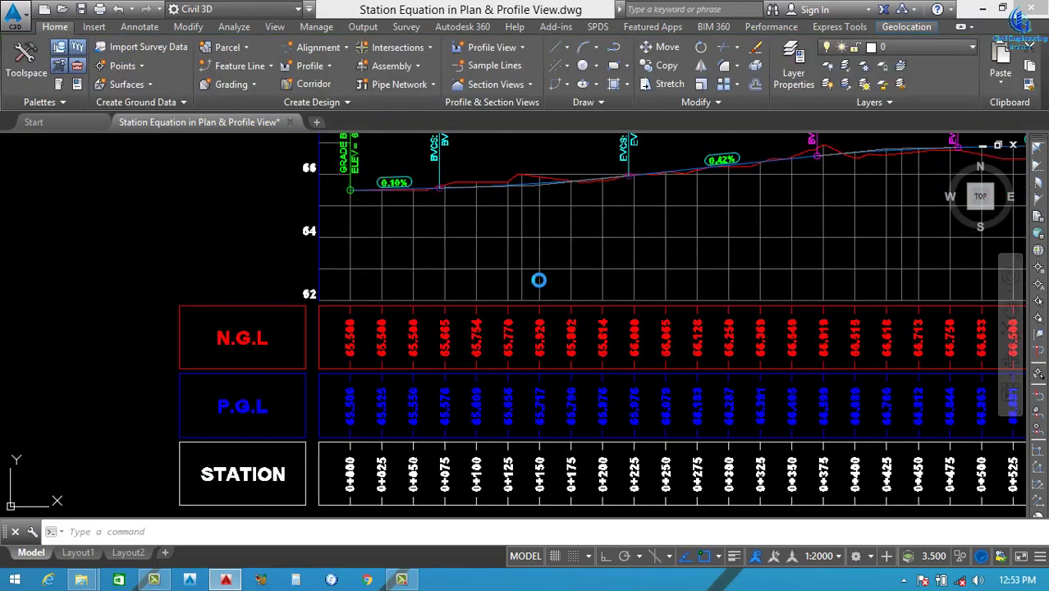
left_click(538, 280)
right_click(539, 286)
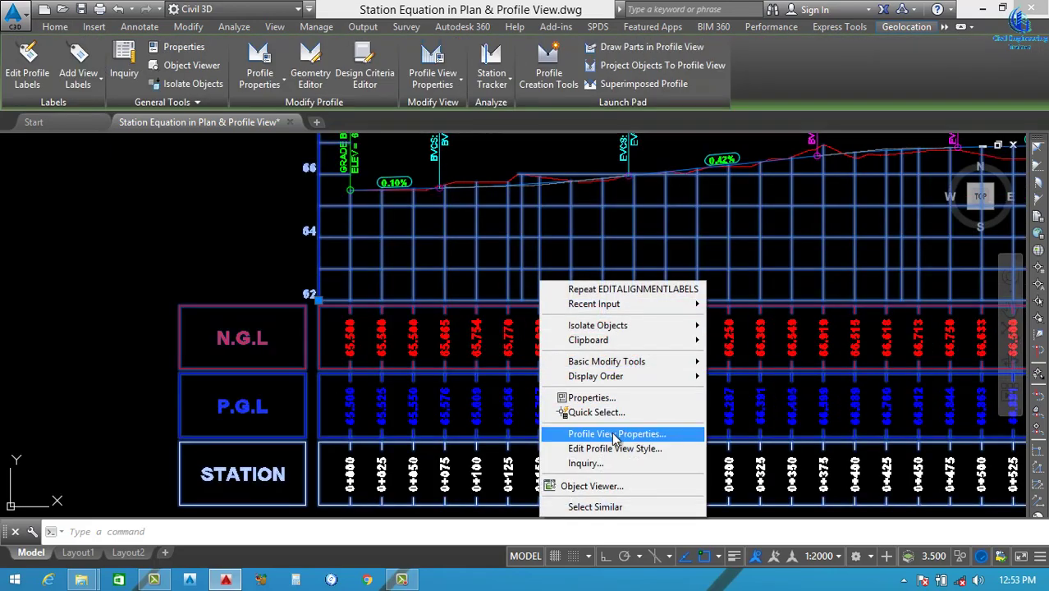
left_click(626, 435)
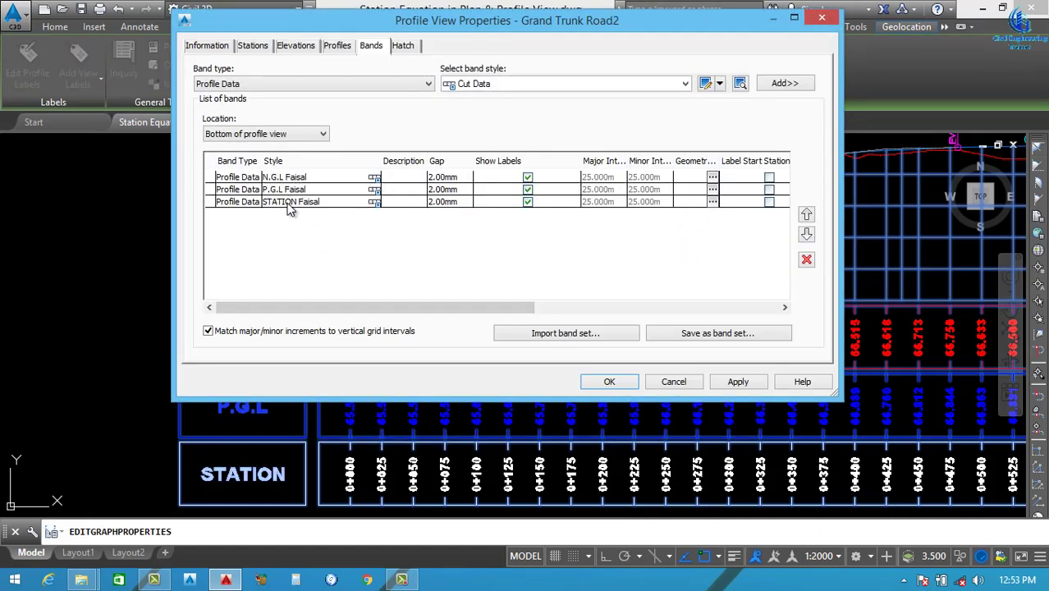
left_click(375, 202)
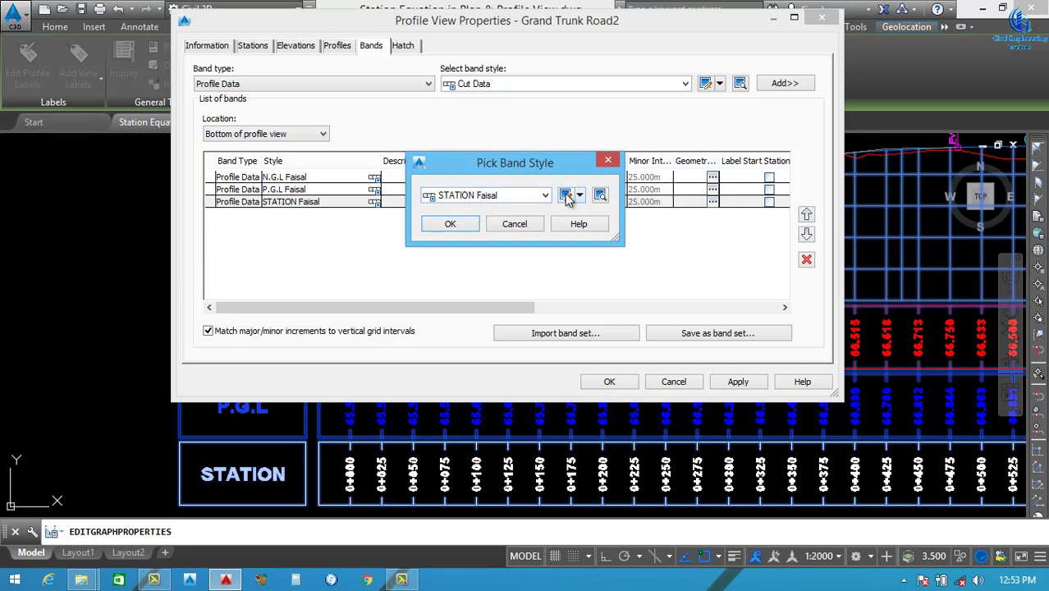
left_click(566, 195)
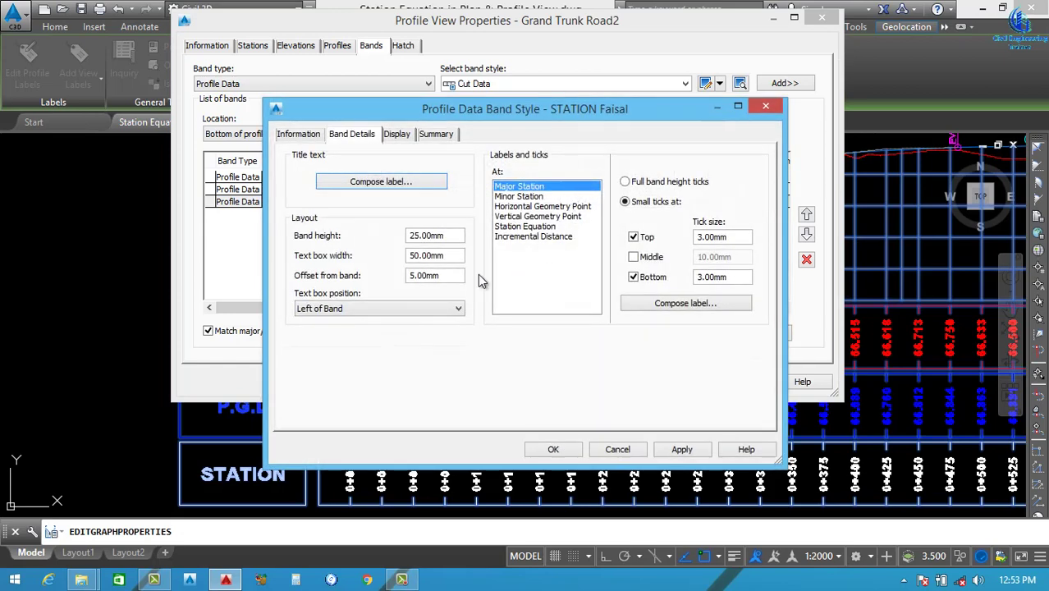
left_click(529, 226)
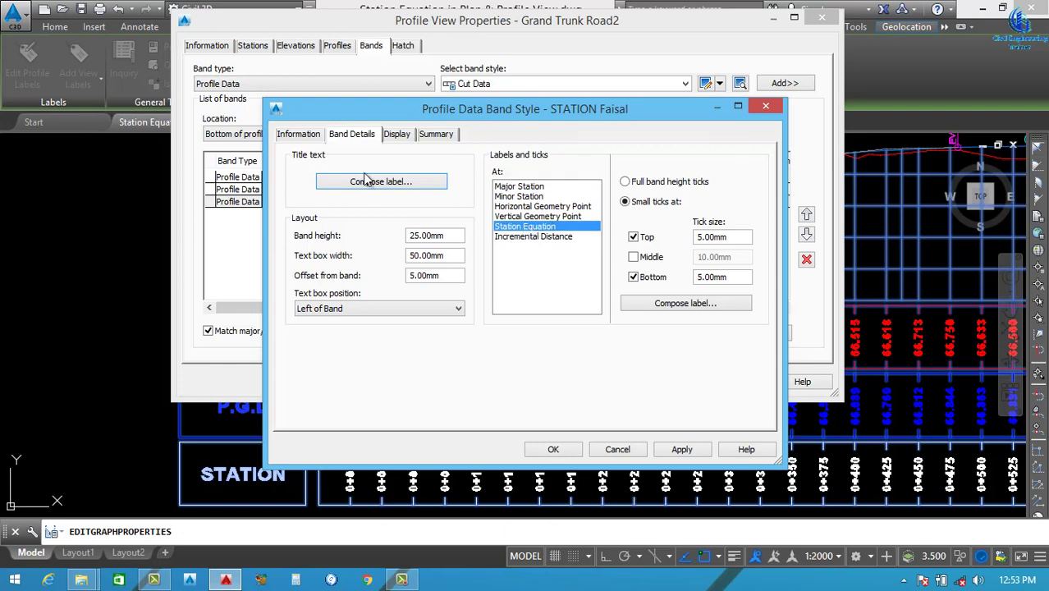
Make Labels at Station Equations and Ticks at Station Equations visible in the station band style
left_click(397, 135)
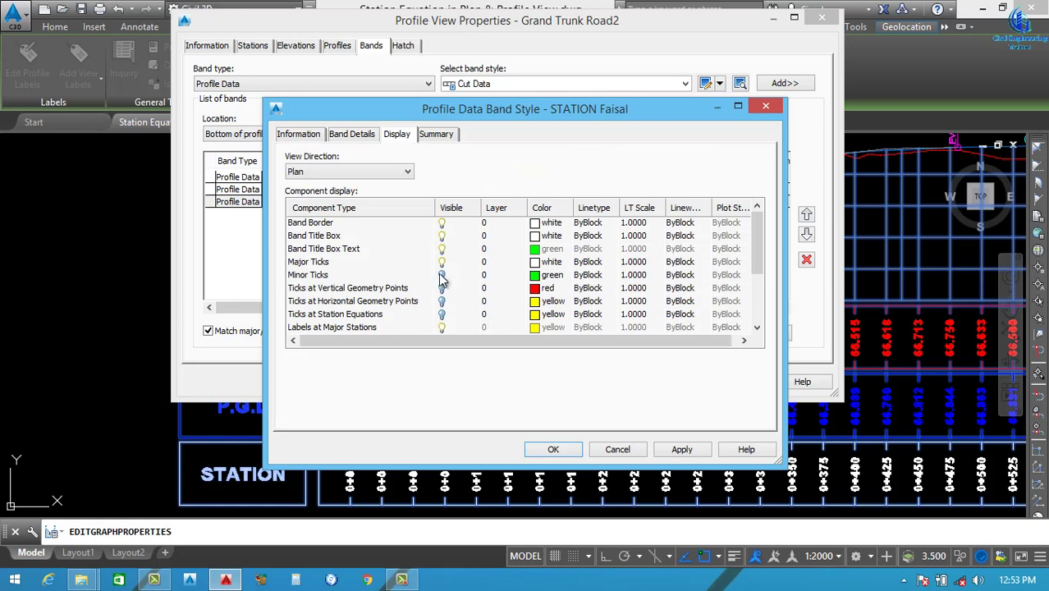
left_click_drag(753, 242, 754, 290)
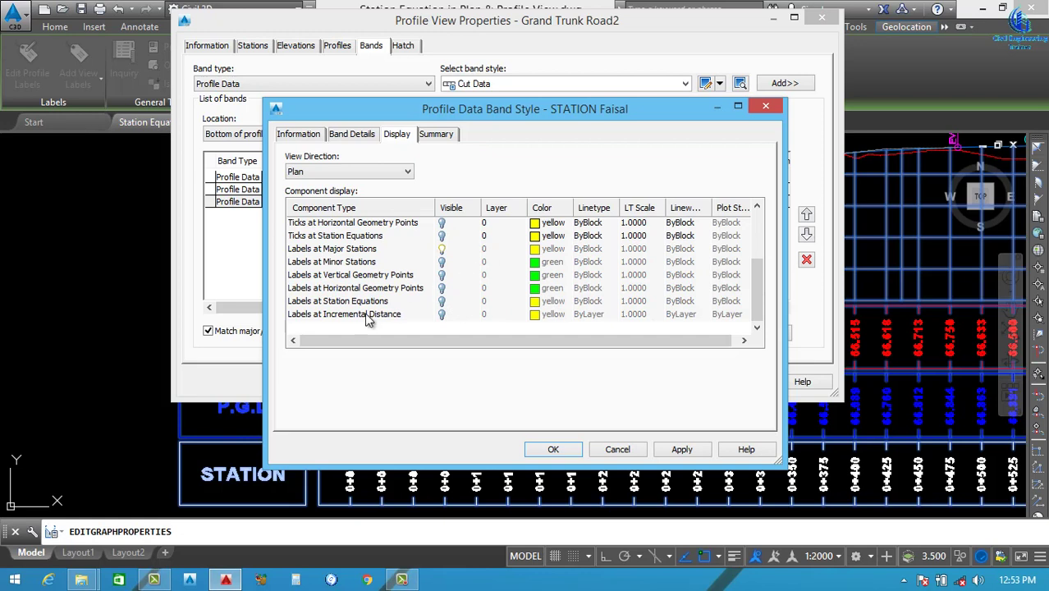
left_click(442, 303)
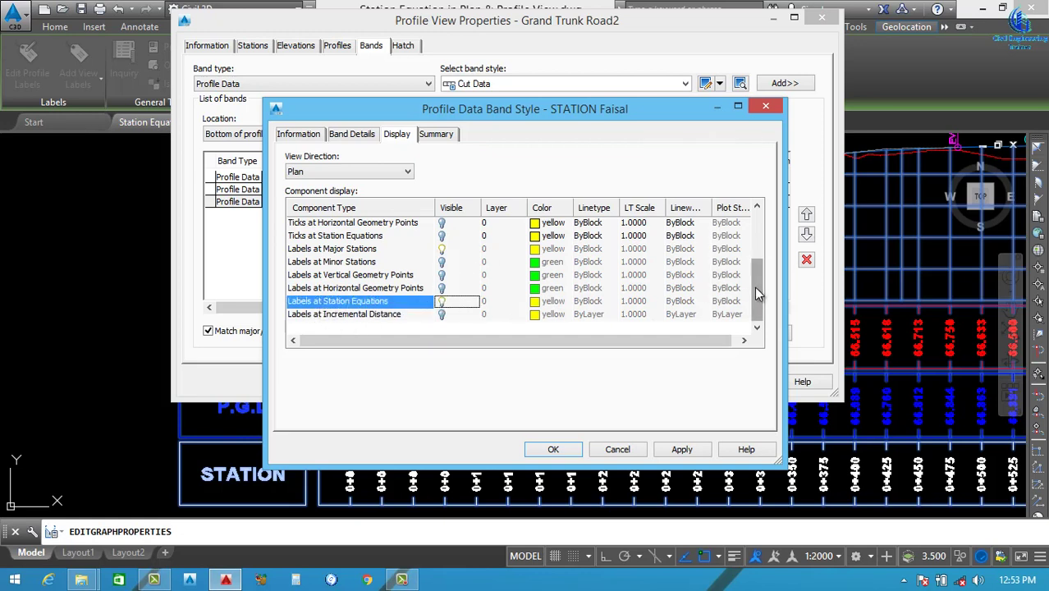
left_click_drag(755, 287, 757, 262)
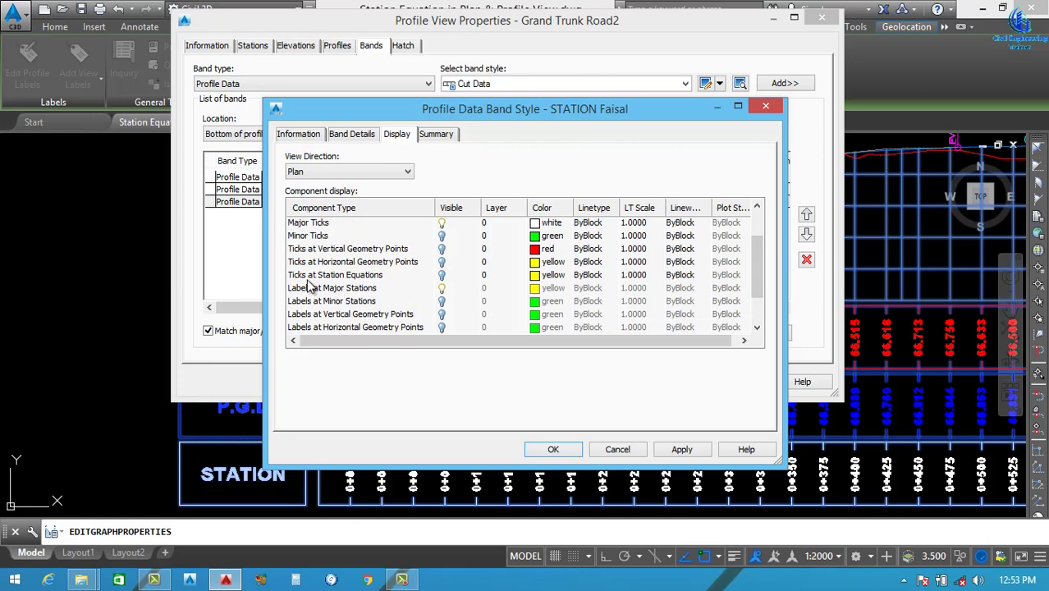
left_click(442, 275)
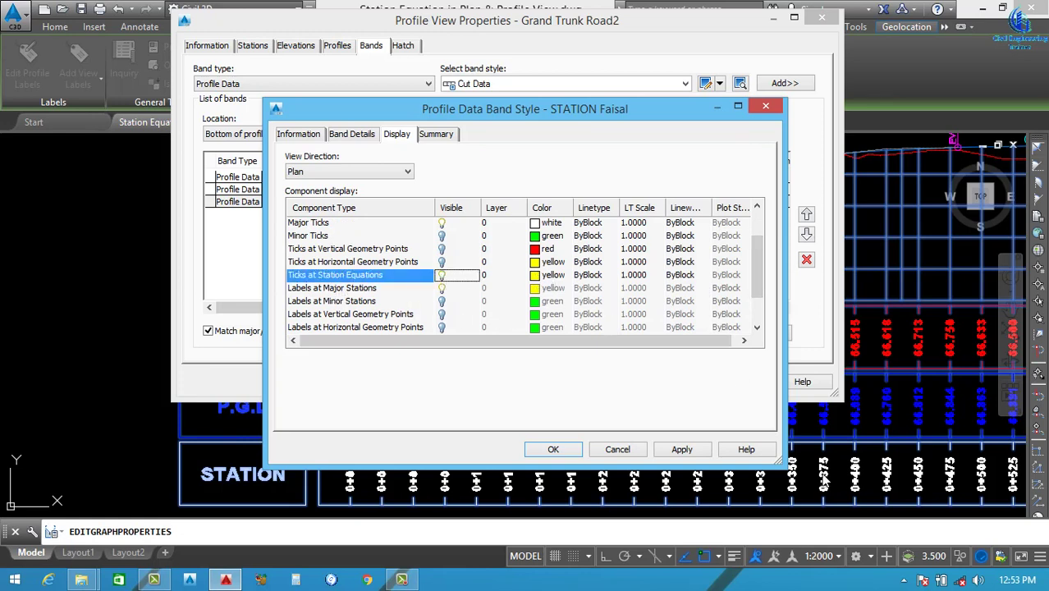
Set the color of Ticks at Station Equations in the station band style to white
left_click(541, 276)
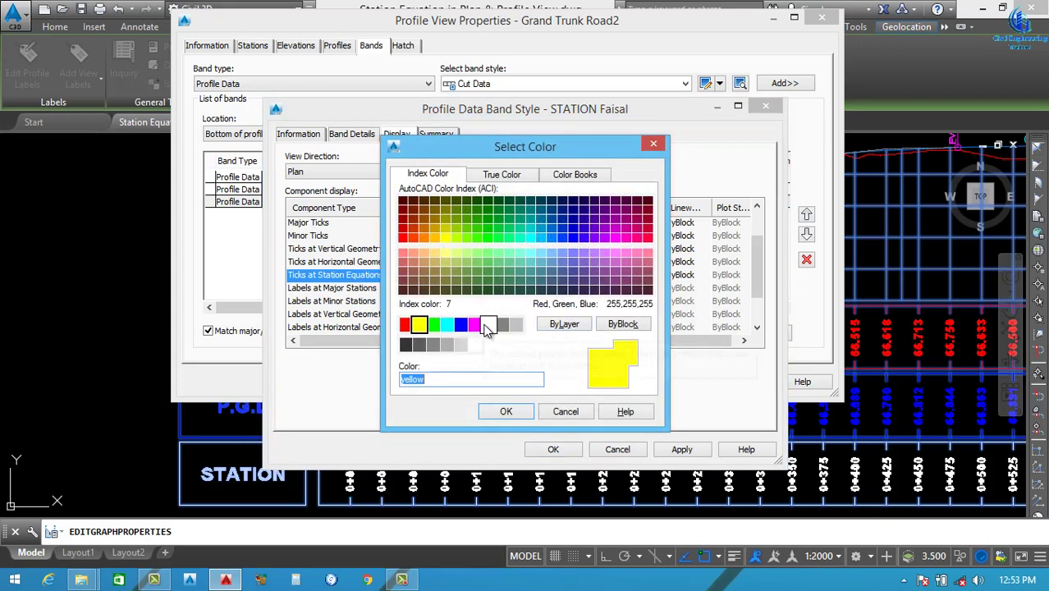
left_click(488, 325)
left_click(507, 413)
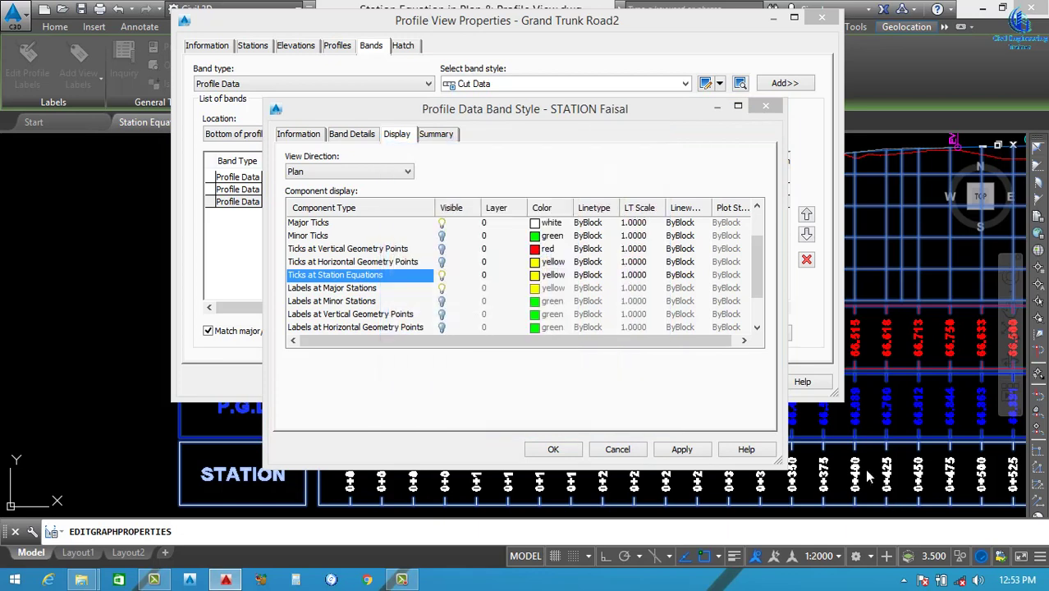
In the band's Station Equation label, delete the Profile1 Elevation component and rename the Station Value component to Station
left_click(350, 135)
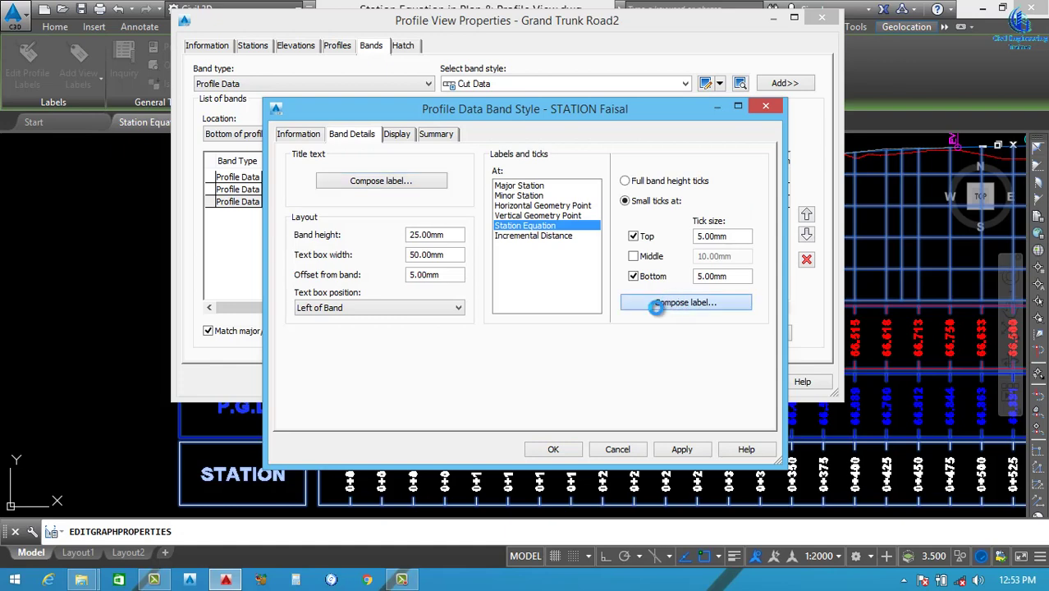
left_click(678, 304)
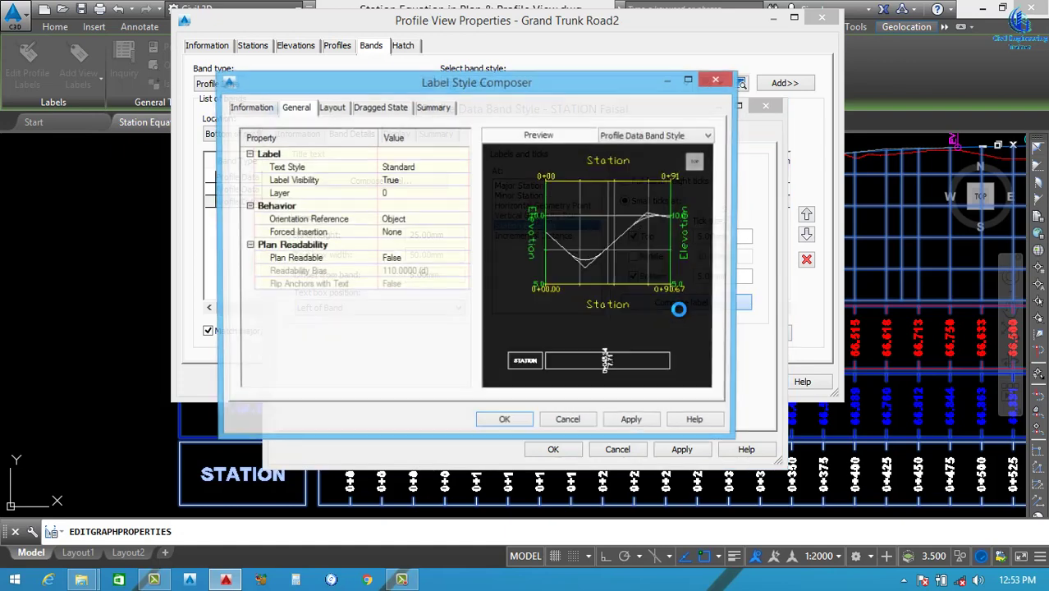
left_click(307, 148)
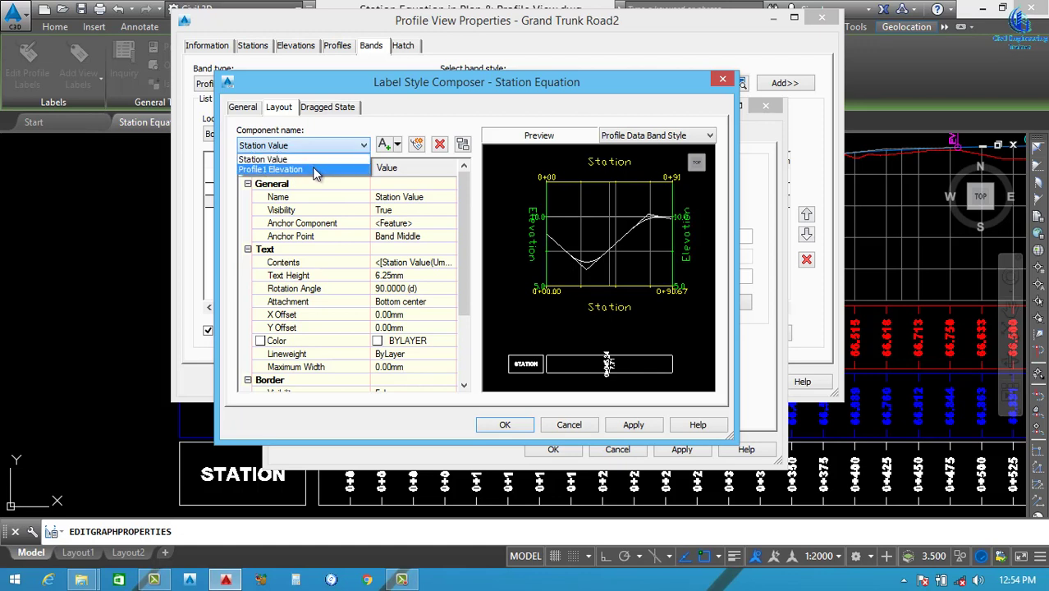
left_click(312, 170)
left_click(435, 145)
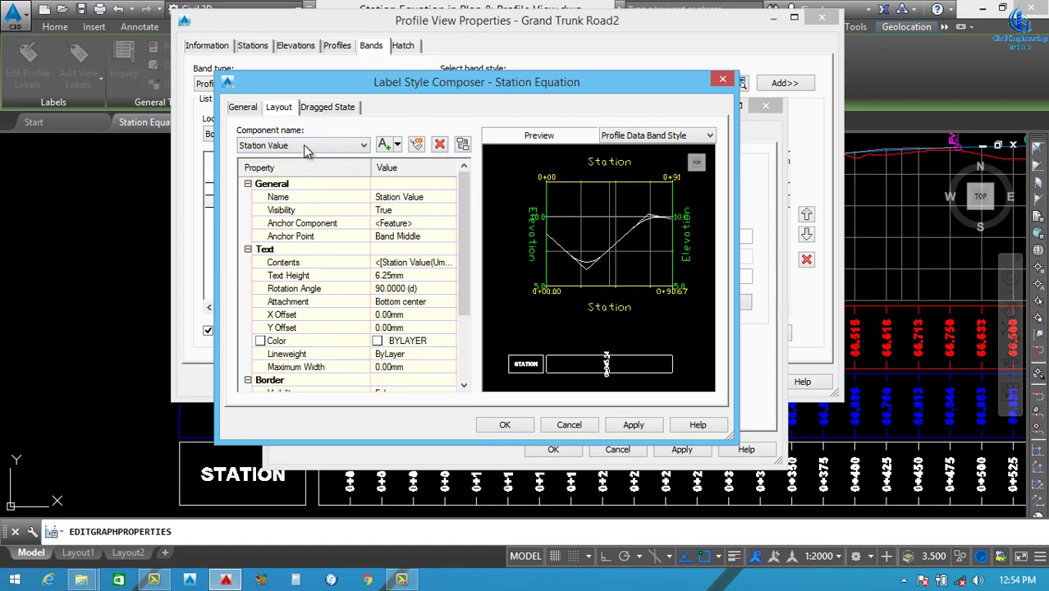
left_click(429, 198)
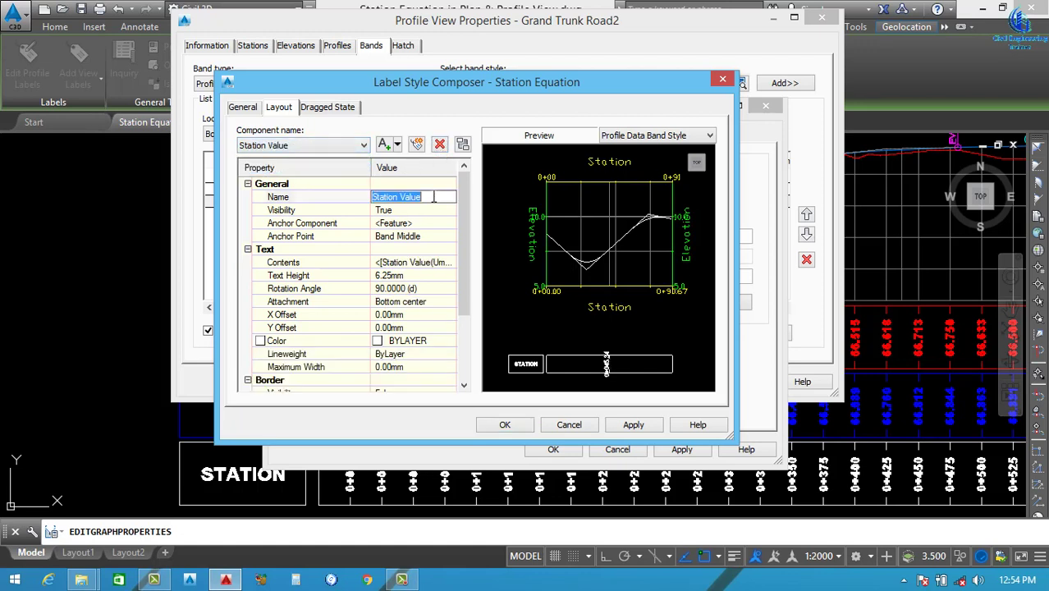
type("Stat")
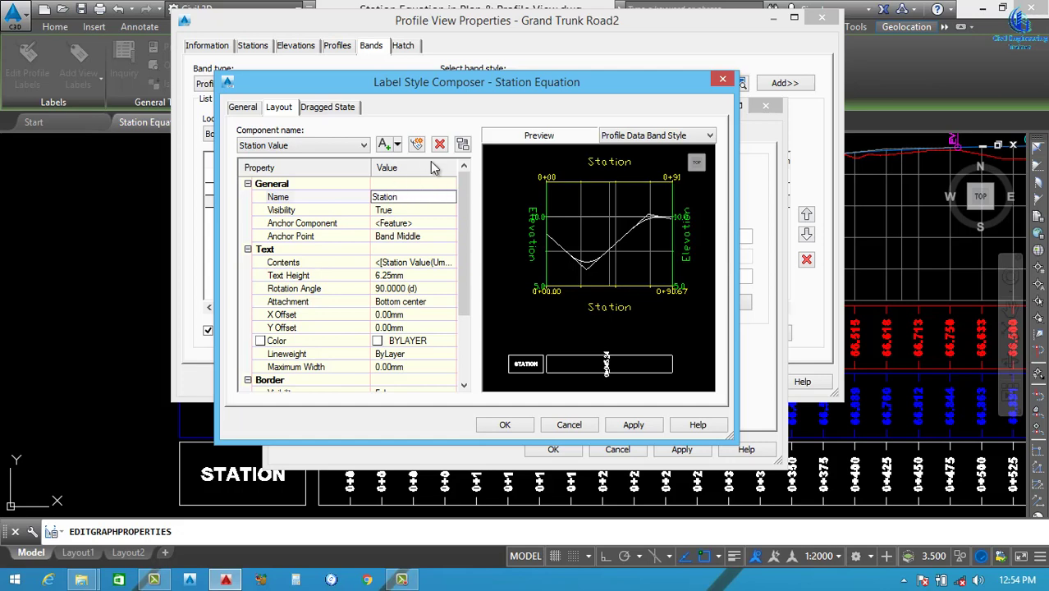
Replace the Station component's contents with the Station Value property at 0.01 precision
left_click(443, 262)
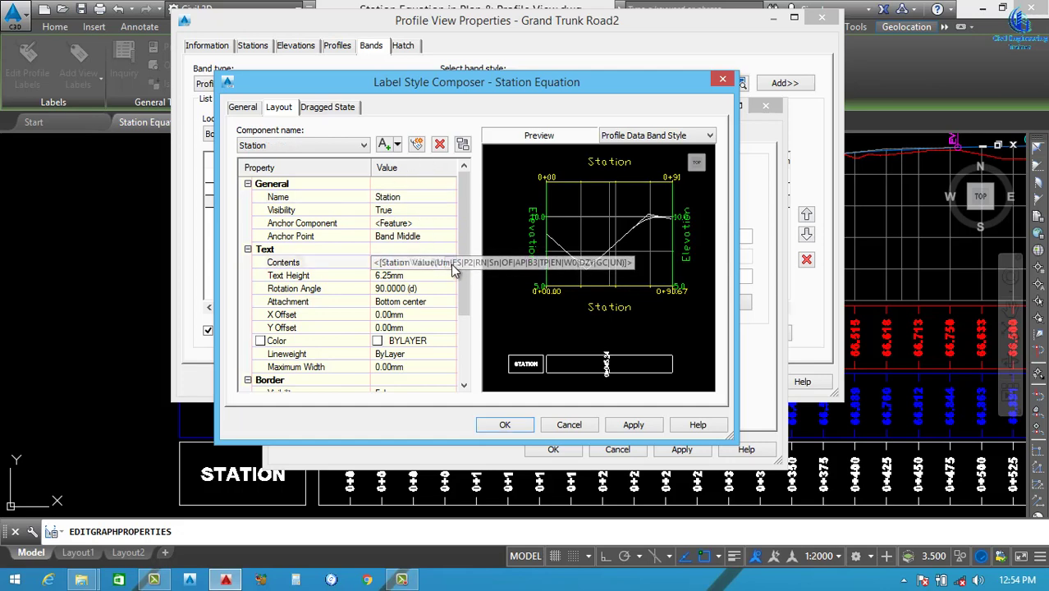
left_click(451, 261)
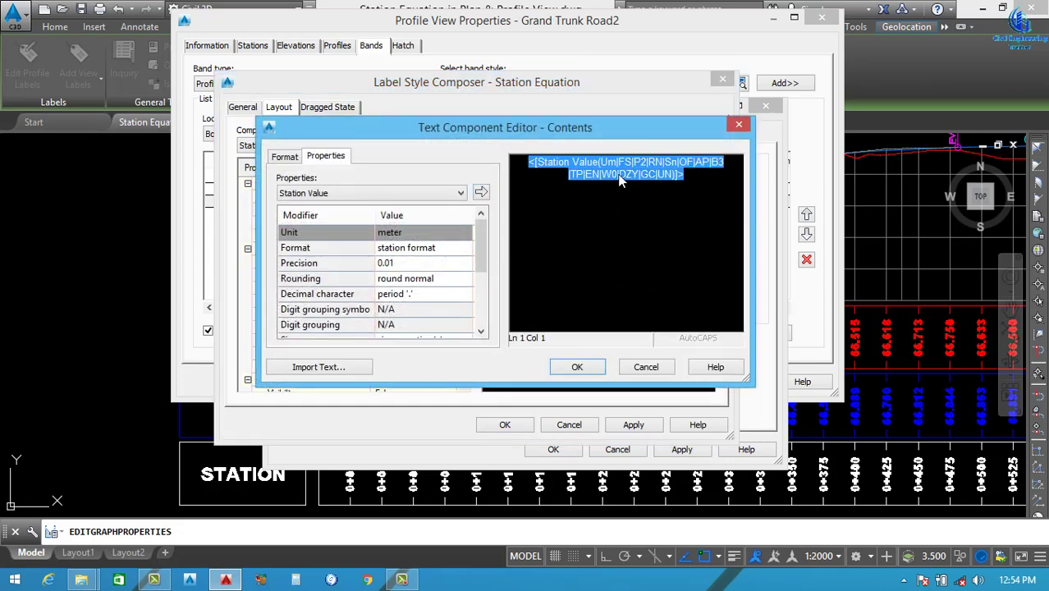
left_click(340, 195)
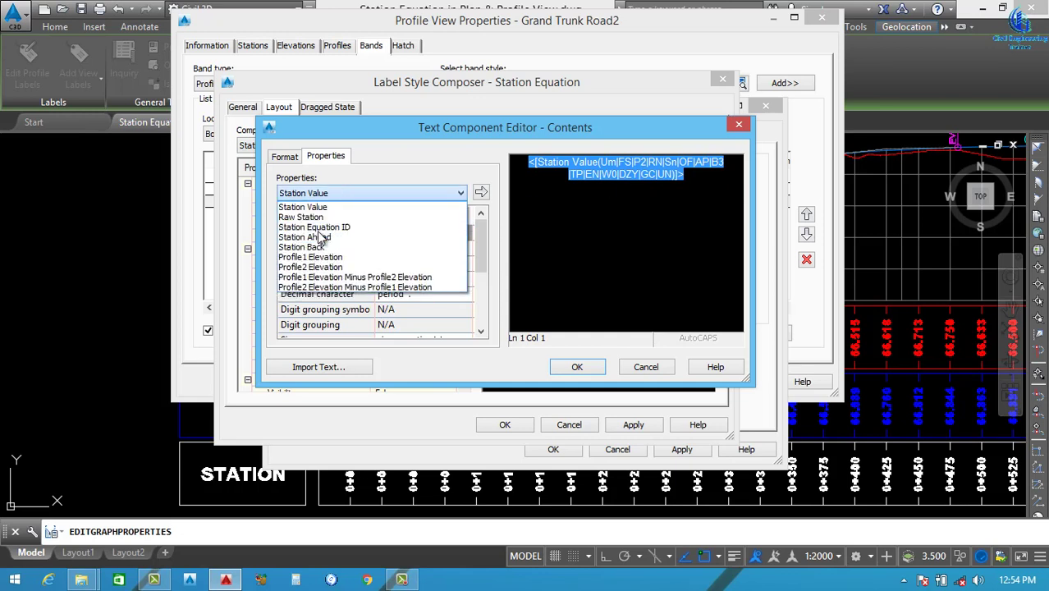
left_click(330, 208)
left_click(404, 263)
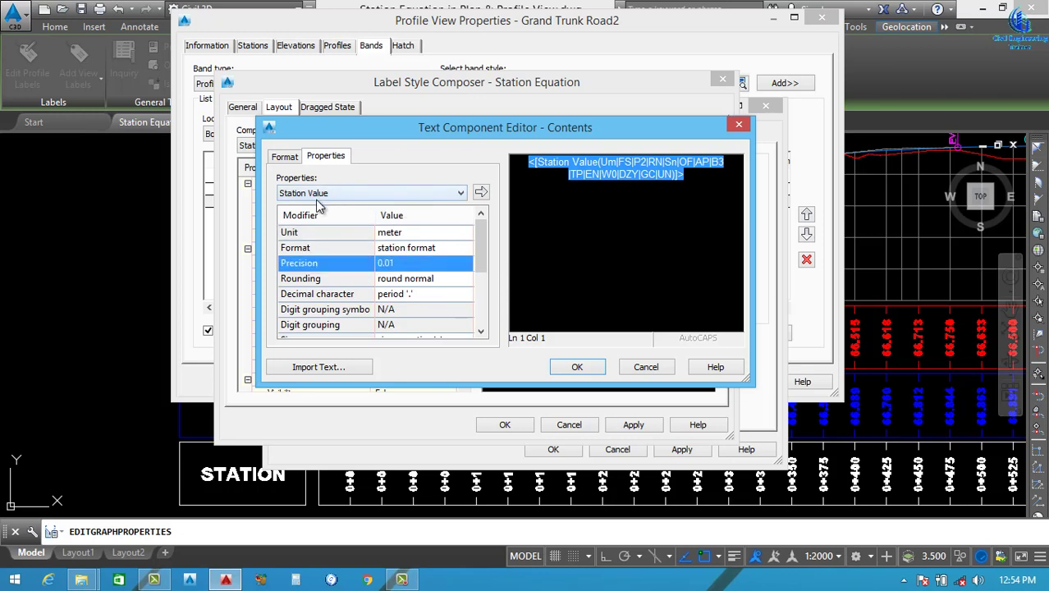
left_click(480, 193)
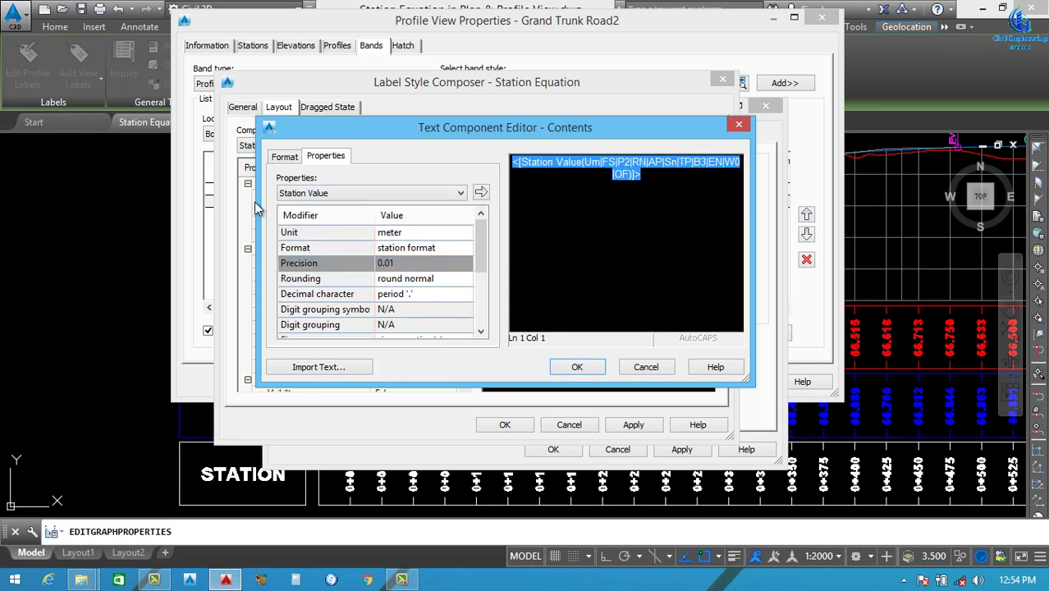
Format the Station component's content text as magenta and bold, and accept the contents
left_click(285, 156)
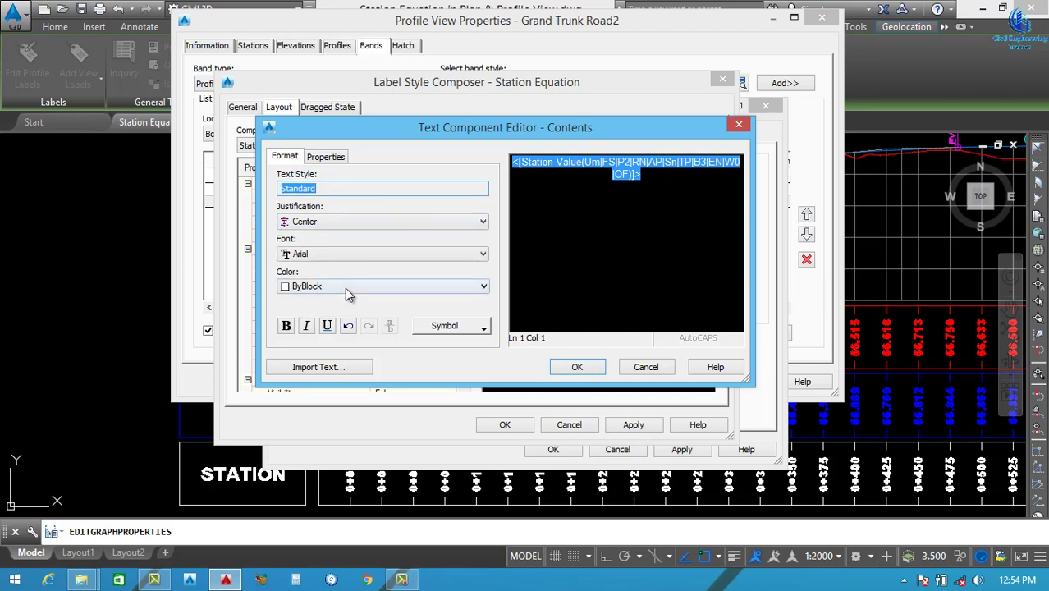
left_click(345, 287)
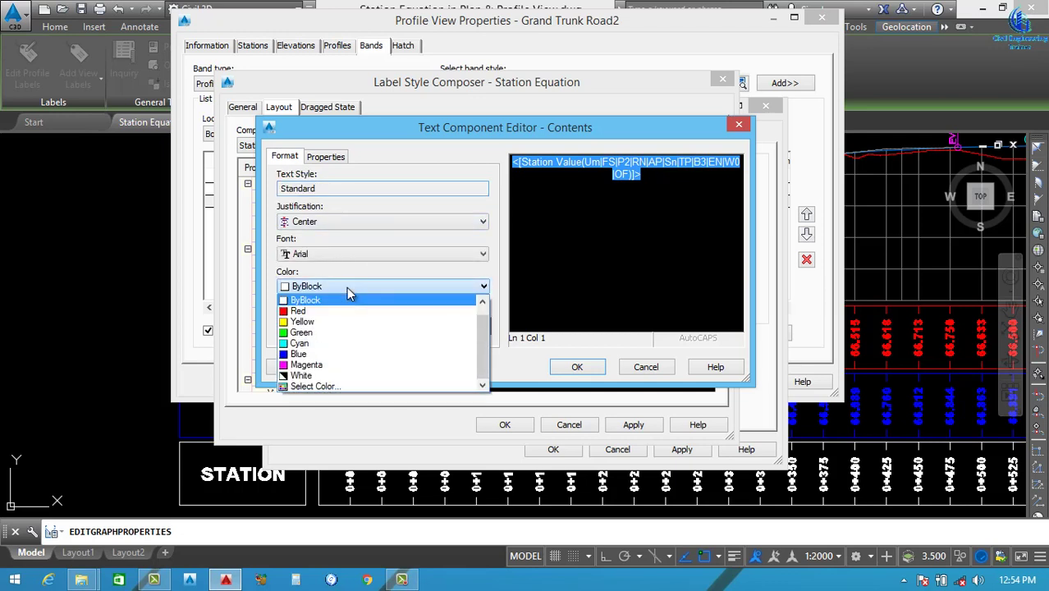
left_click(310, 366)
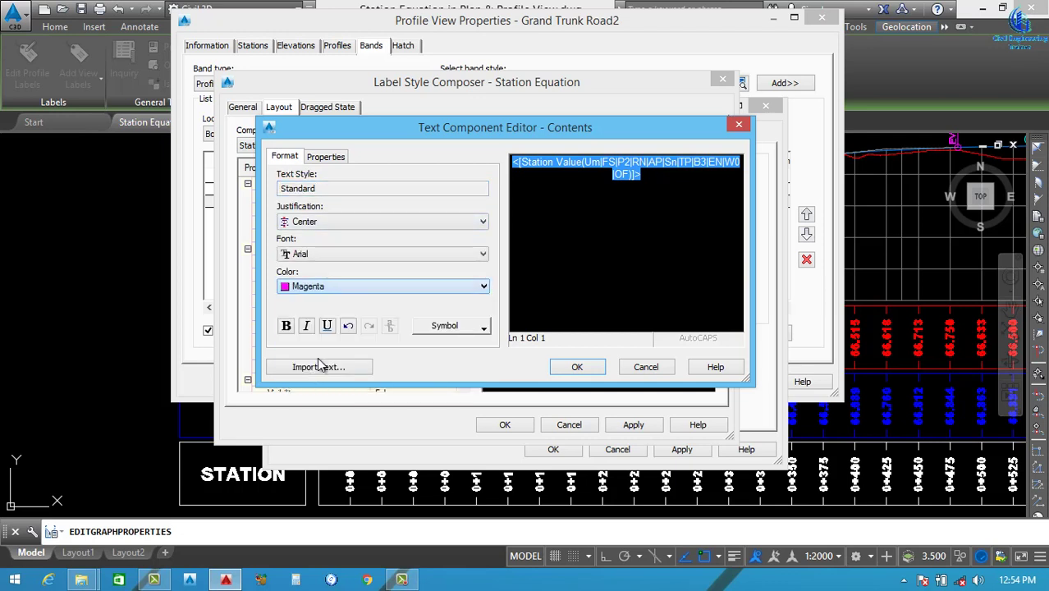
left_click(286, 326)
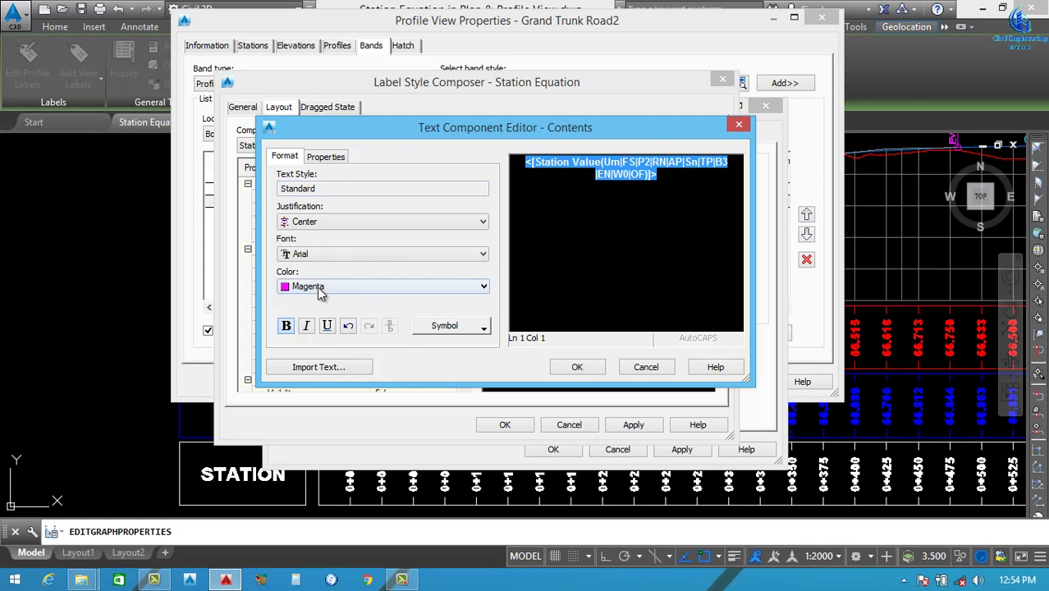
left_click(578, 366)
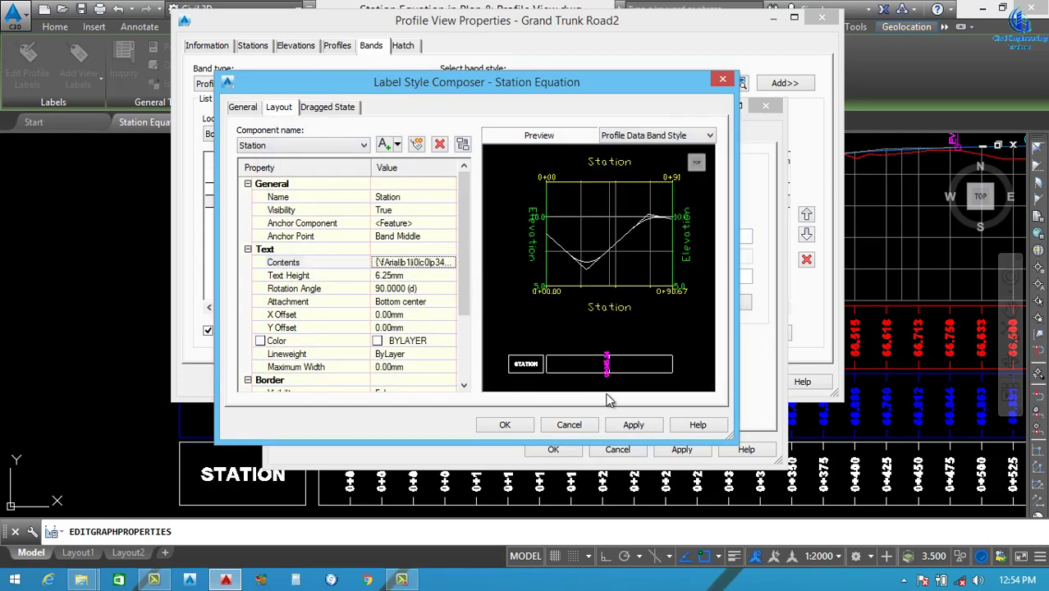
Set the Station component's text height to 3.5 mm and its attachment to Middle center
left_click(417, 275)
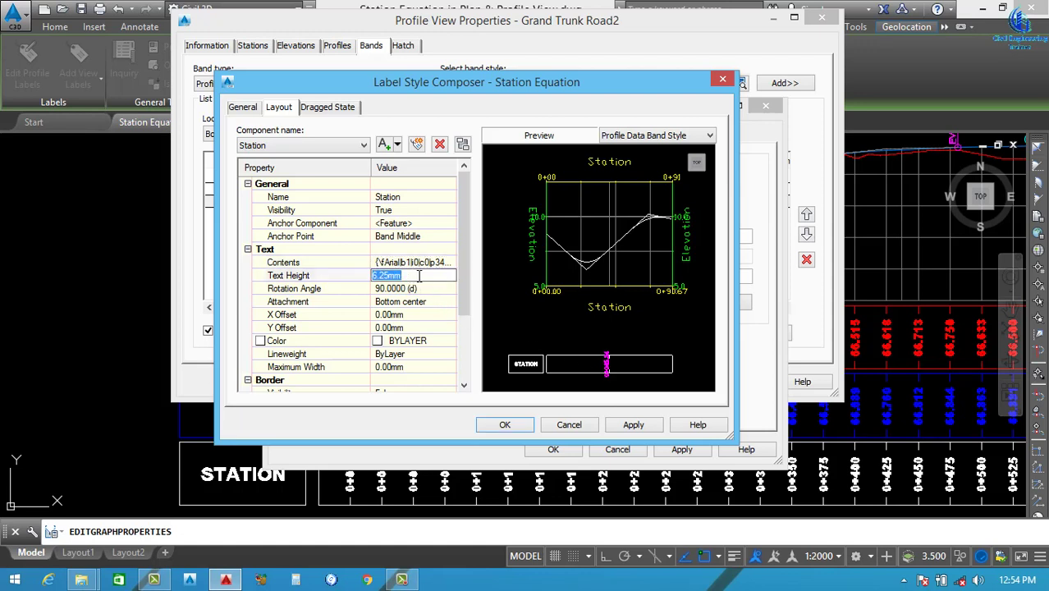
type("3.5")
left_click(435, 302)
left_click(451, 302)
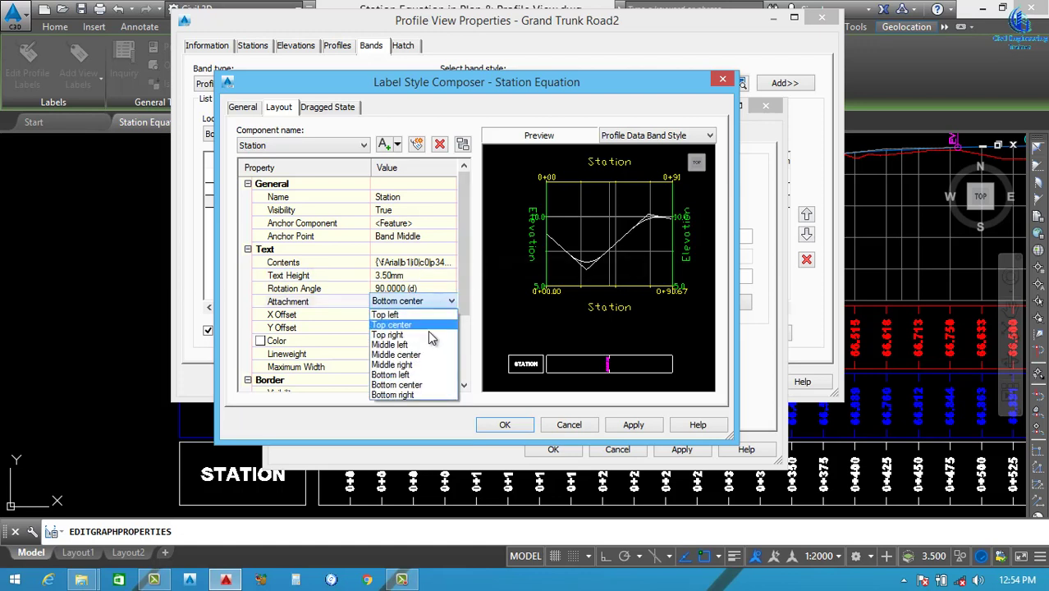
left_click(449, 358)
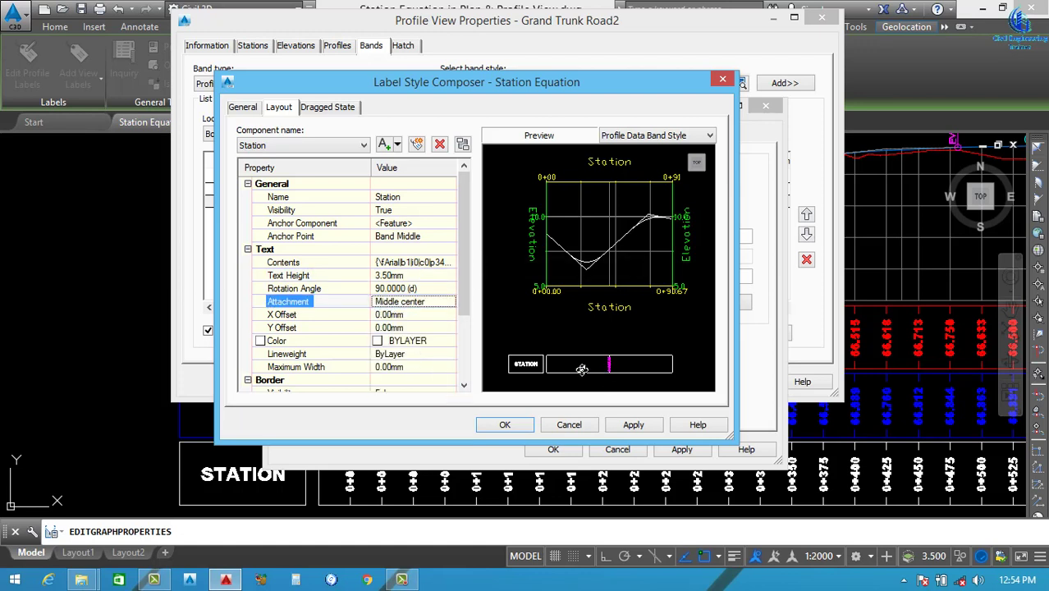
Set the Station component's text color property to magenta
left_click_drag(460, 277, 452, 306)
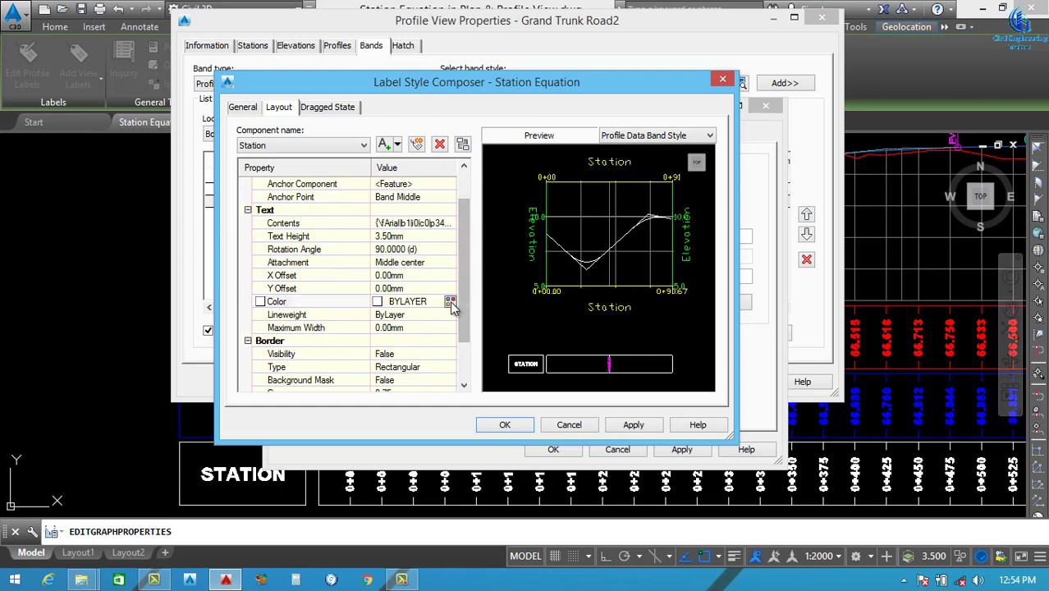
left_click(451, 303)
left_click(475, 325)
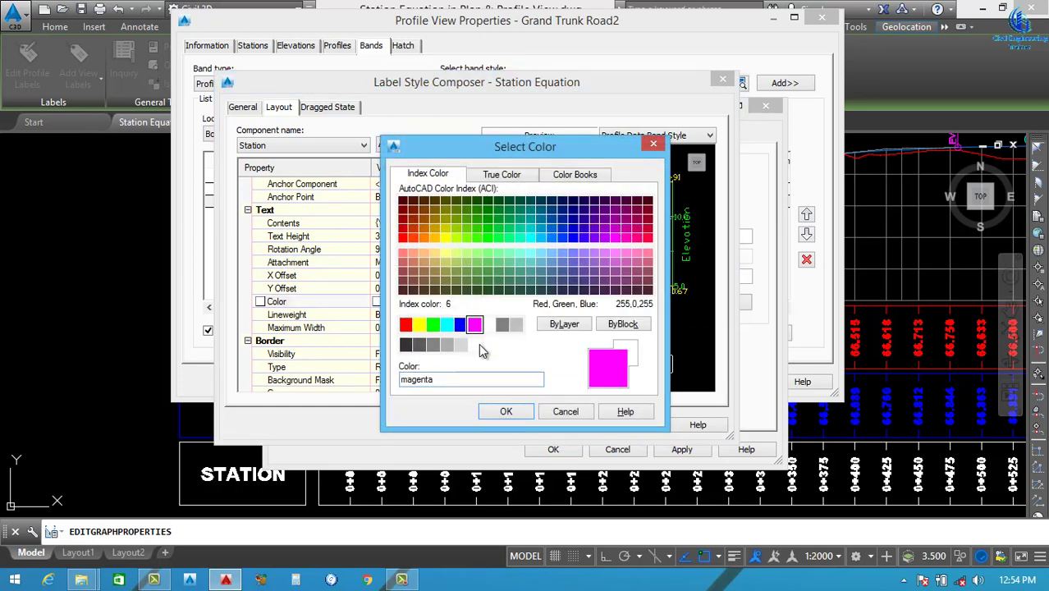
left_click(504, 411)
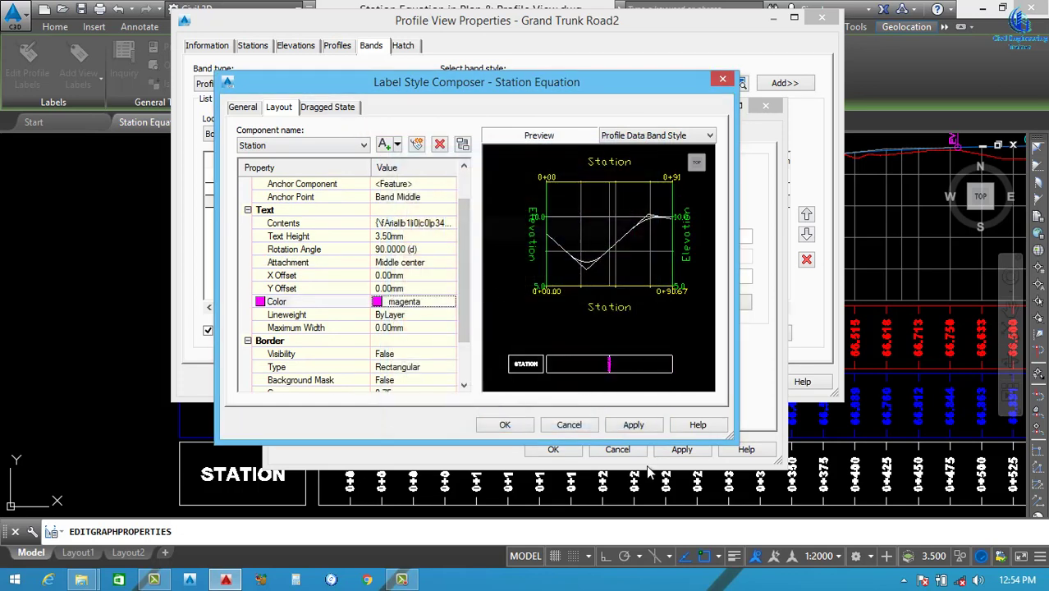
Accept the Station Equation label and set the band style's Ticks at Station Equations color to magenta
left_click(633, 424)
left_click(505, 425)
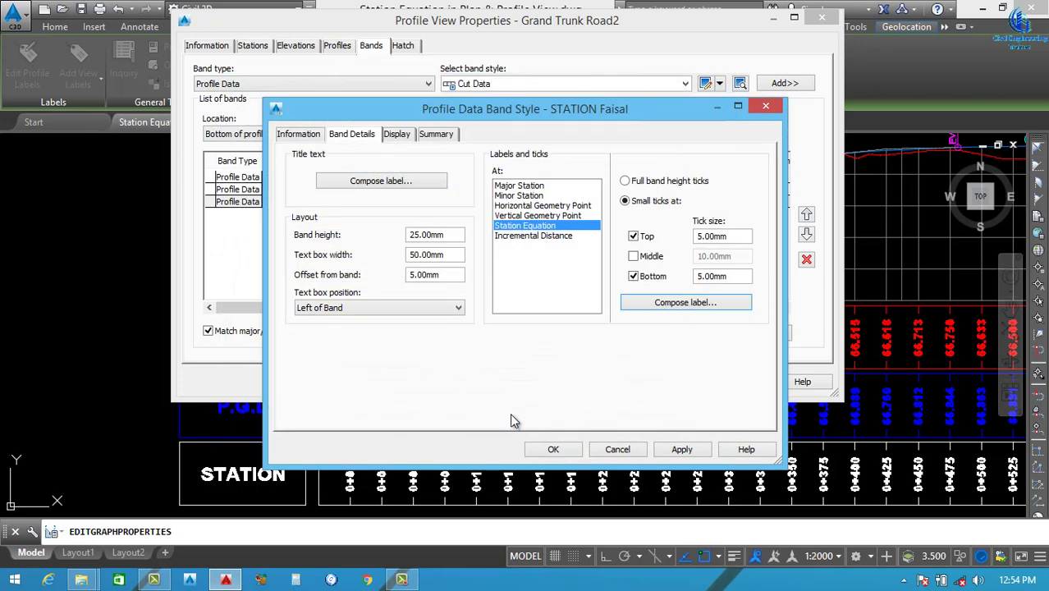
left_click(396, 134)
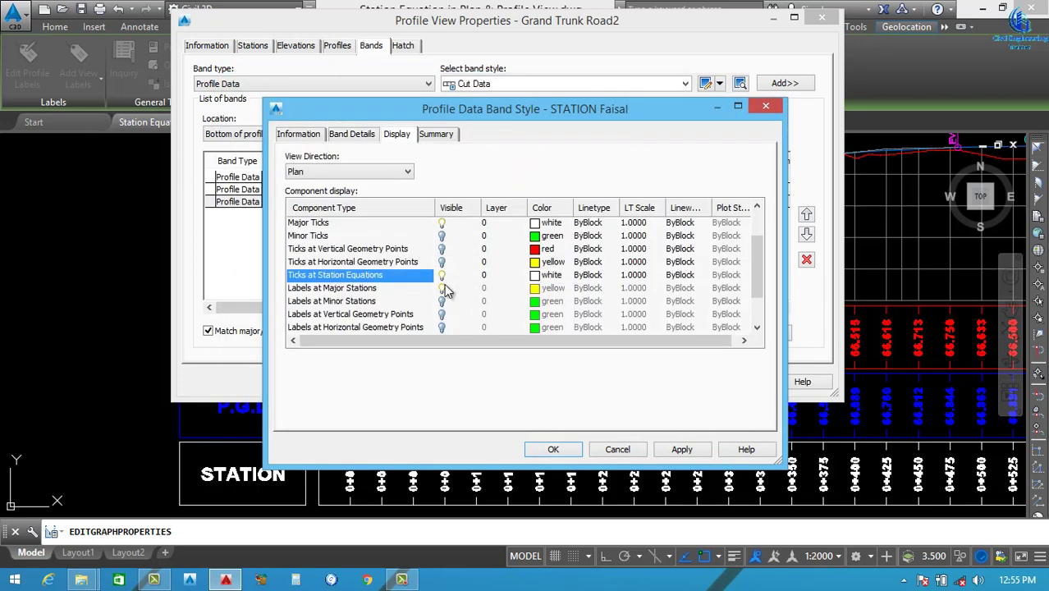
left_click(537, 279)
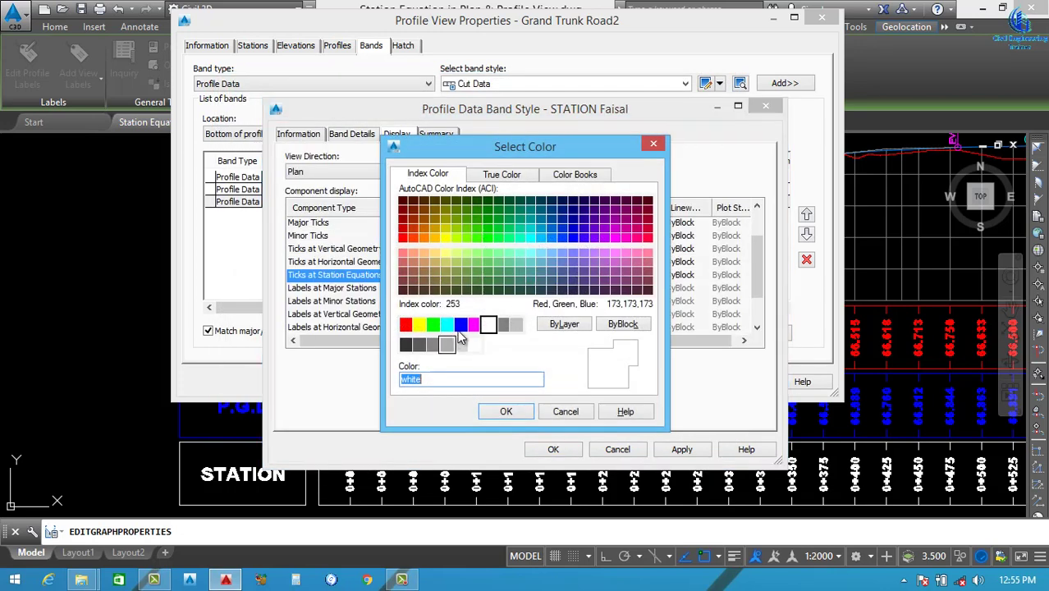
left_click(475, 324)
left_click(505, 413)
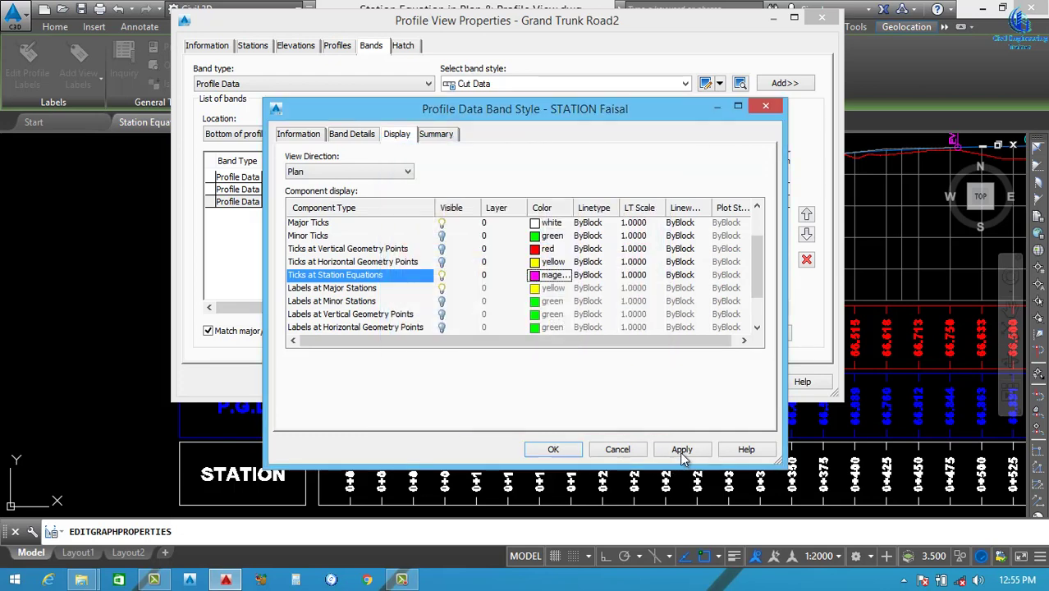
left_click(550, 449)
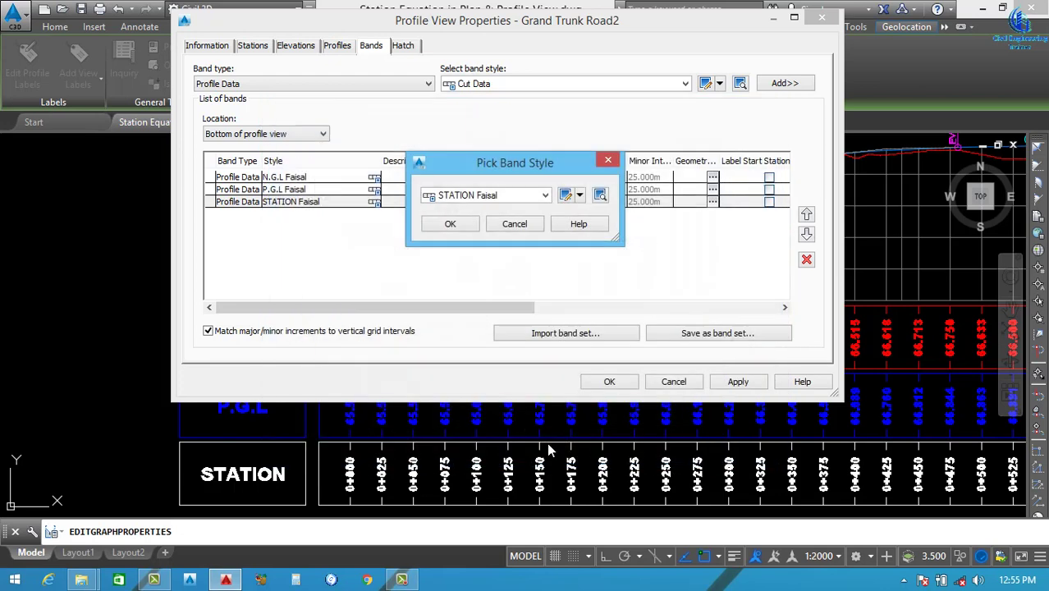
Confirm the edited STATION band style and apply the band changes to the profile view
left_click(450, 224)
left_click(738, 382)
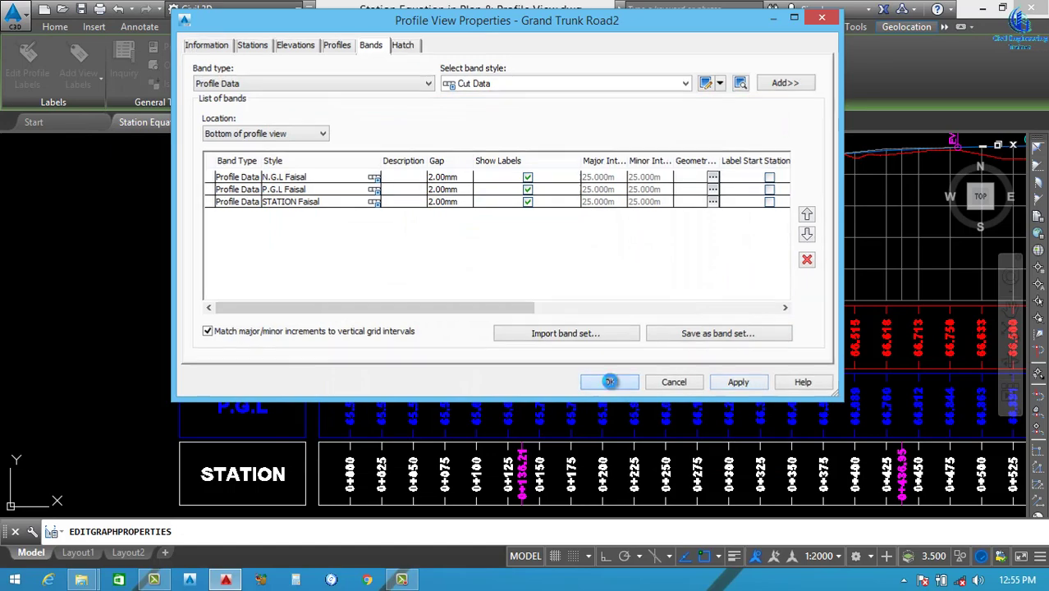
left_click(611, 382)
Examine the magenta station equation labels and ticks along the profile view's STATION band
scroll(539, 355, "down", 2)
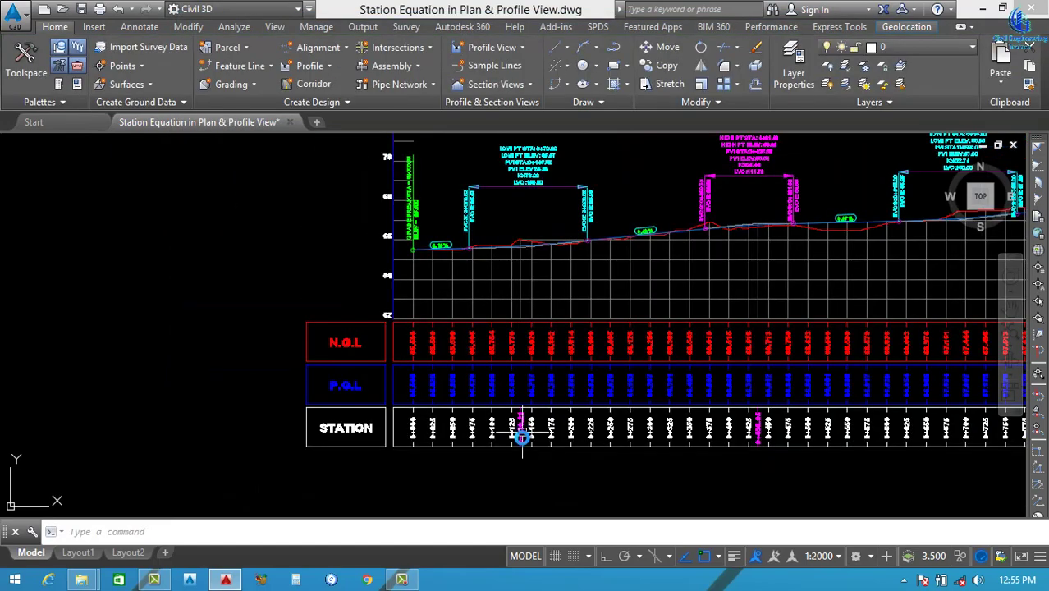
scroll(496, 400, "up", 4)
scroll(470, 400, "down", 3)
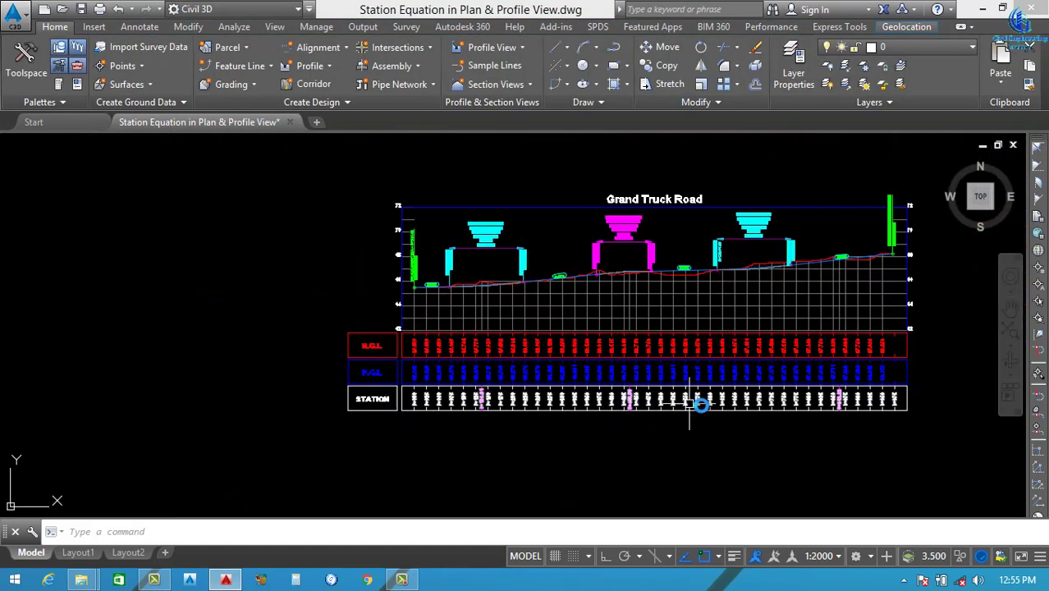
scroll(831, 403, "up", 3)
scroll(756, 402, "up", 1)
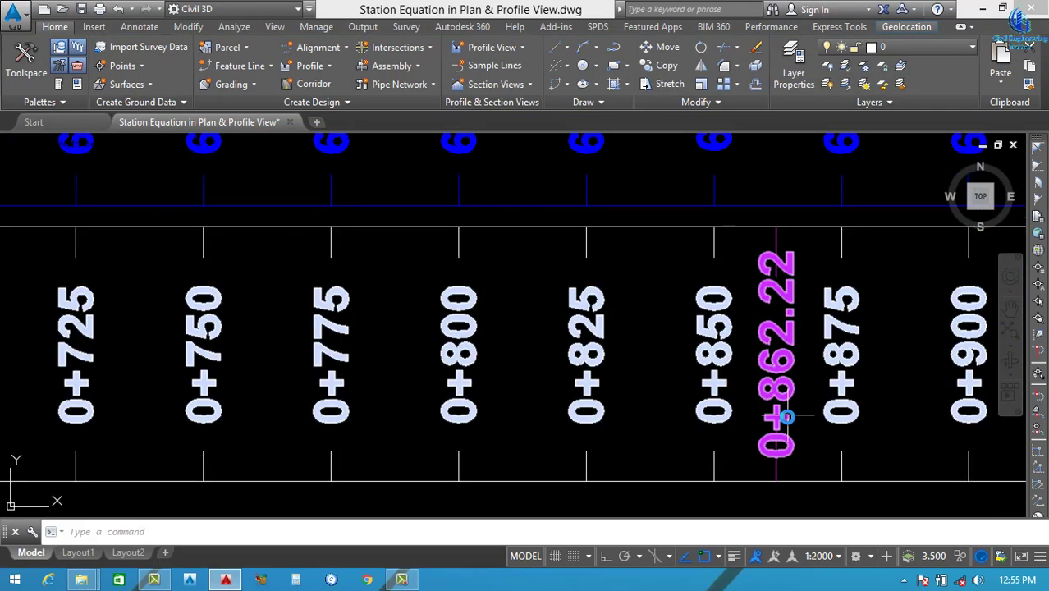
scroll(787, 414, "down", 5)
scroll(467, 387, "up", 3)
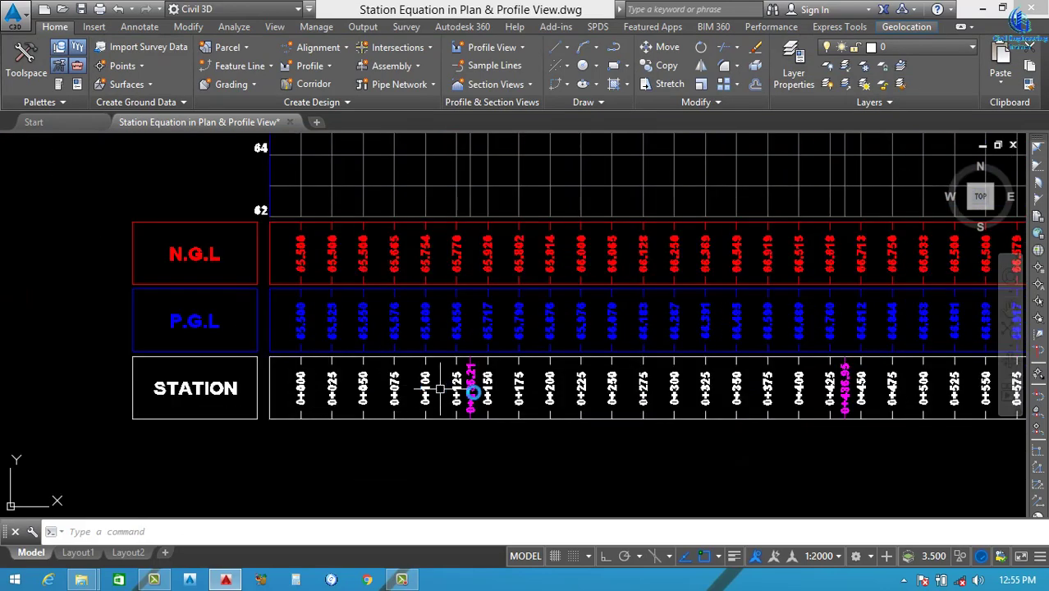
scroll(469, 361, "up", 3)
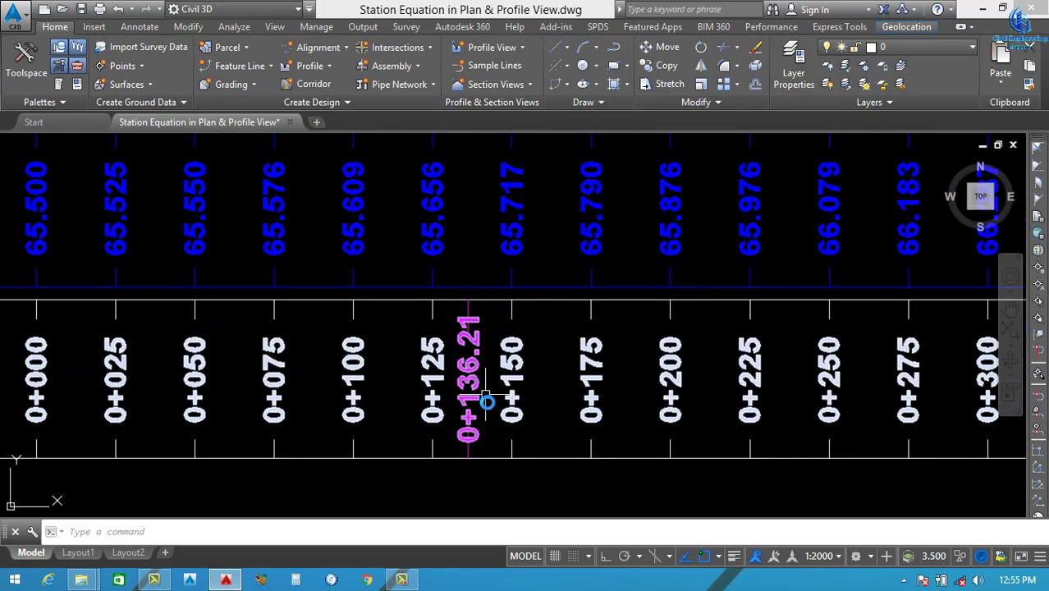
scroll(468, 347, "down", 4)
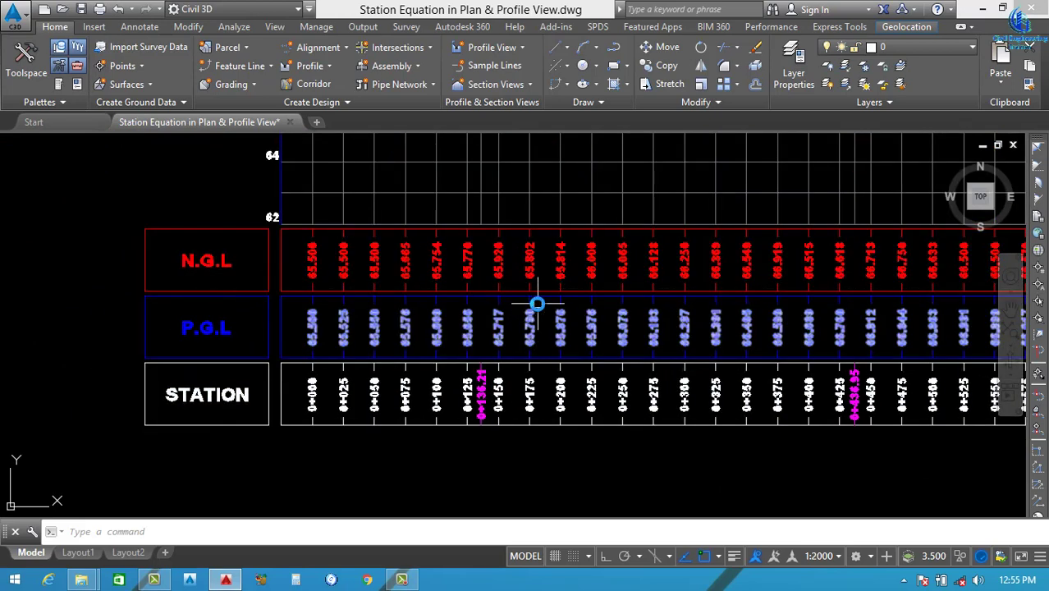
Open the P.G.L band's style for editing from the profile view's properties
scroll(535, 300, "up", 2)
left_click(621, 279)
right_click(621, 278)
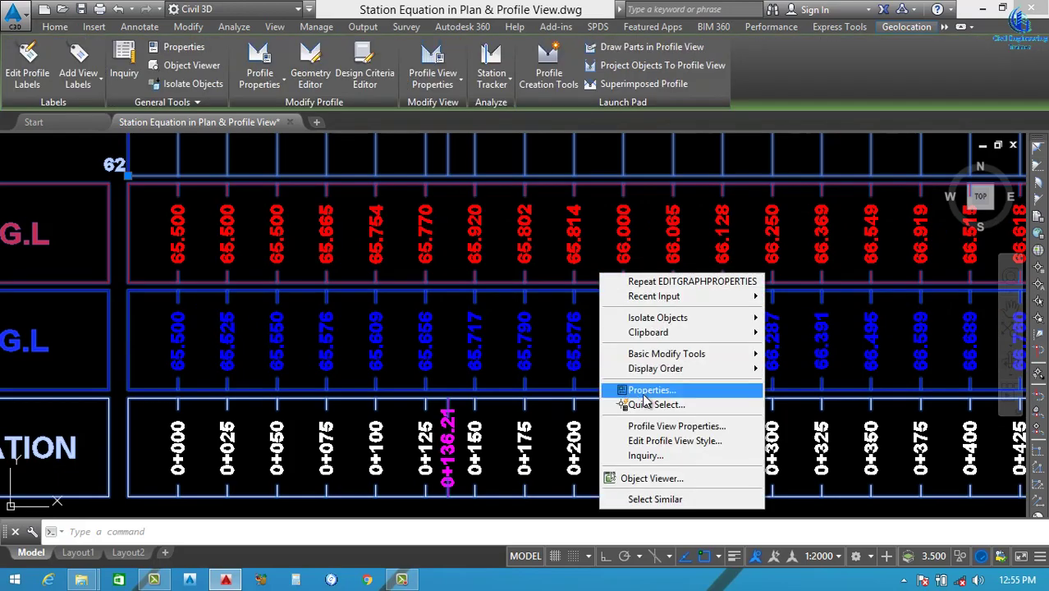
left_click(669, 426)
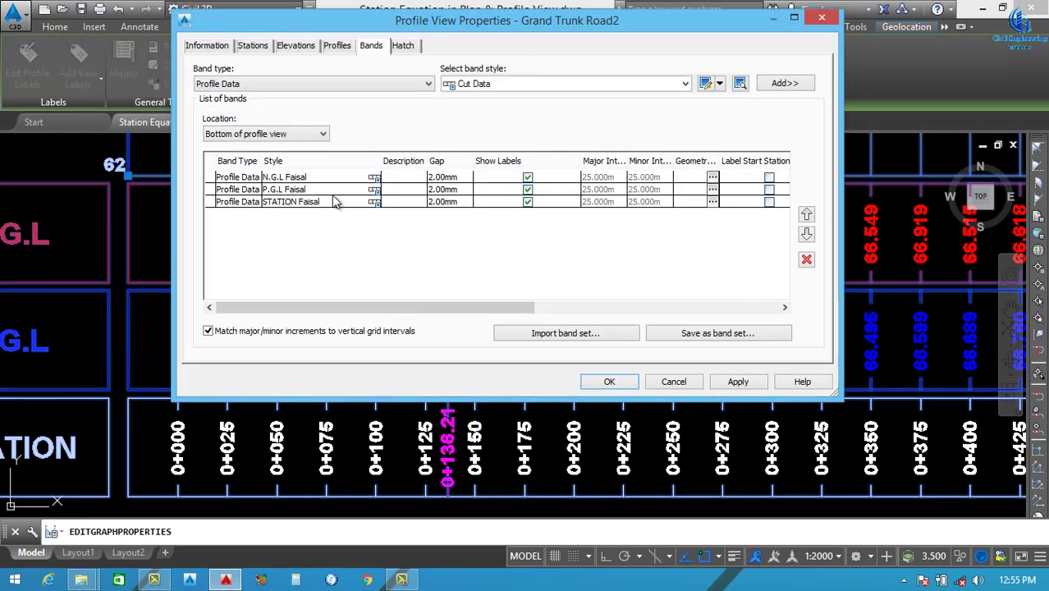
left_click(345, 190)
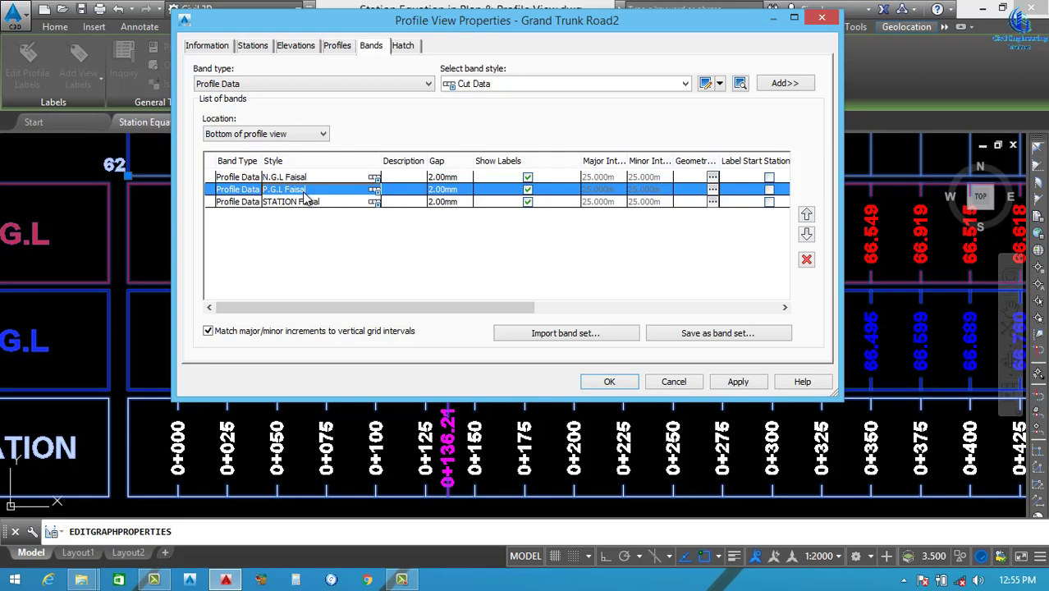
left_click(376, 191)
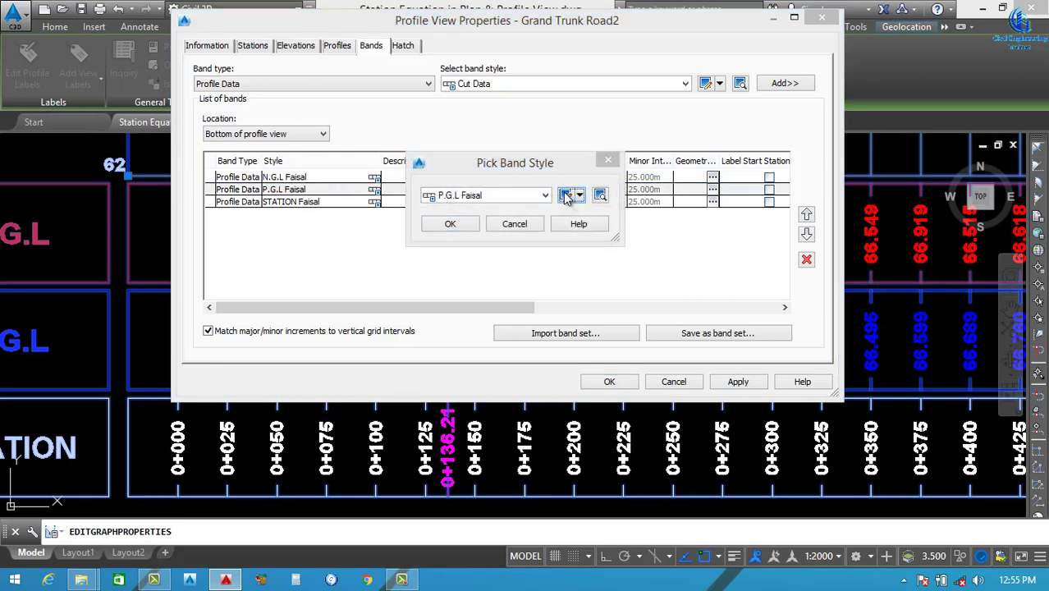
left_click(566, 196)
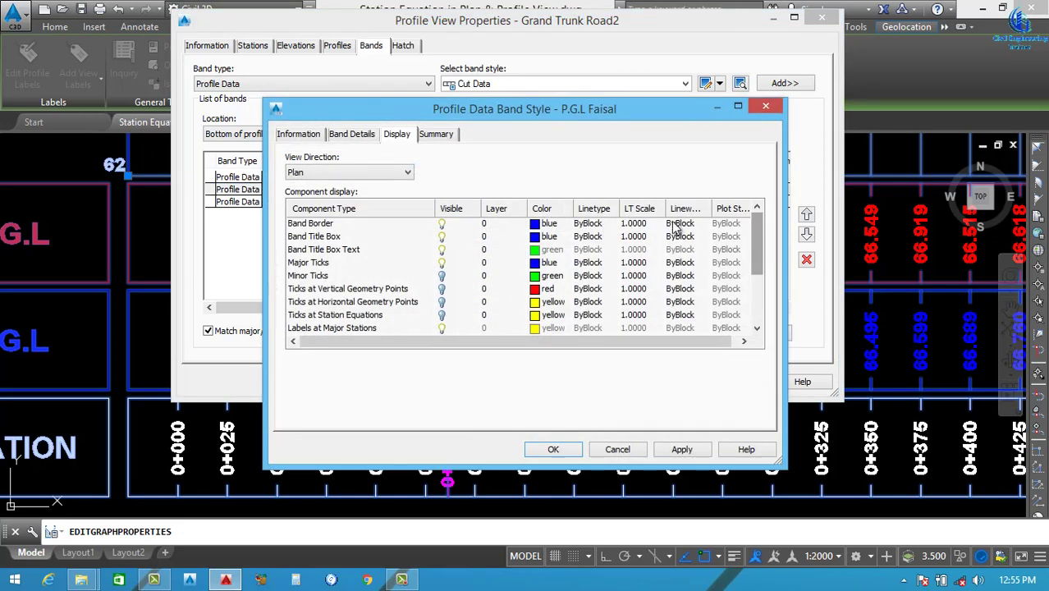
Make Ticks at Station Equations visible in the P.G.L band style, set their color to blue, and apply
scroll(673, 288, "down", 2)
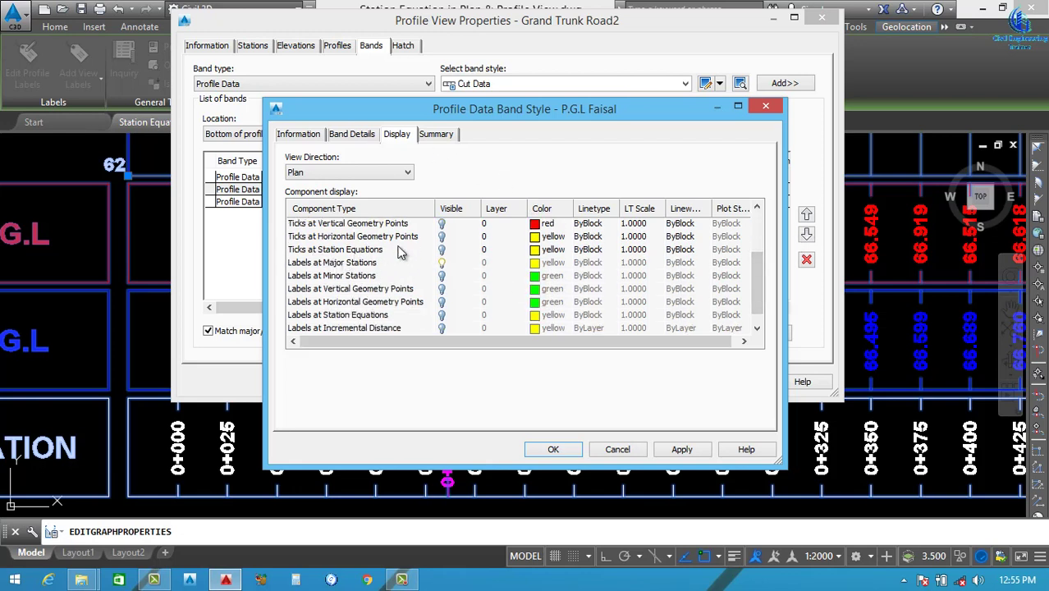
left_click(442, 250)
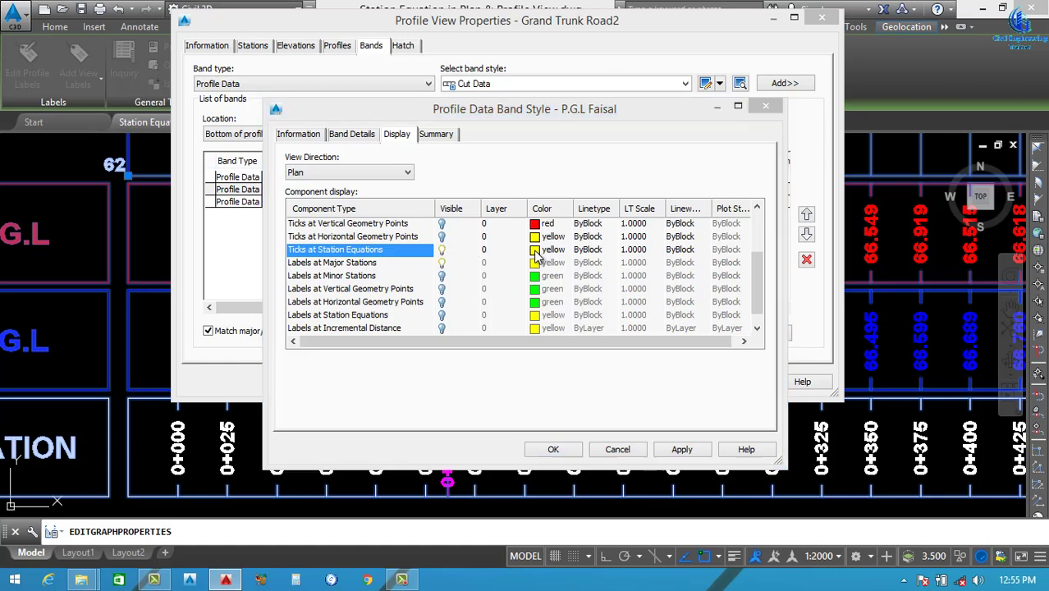
left_click(535, 251)
left_click(461, 325)
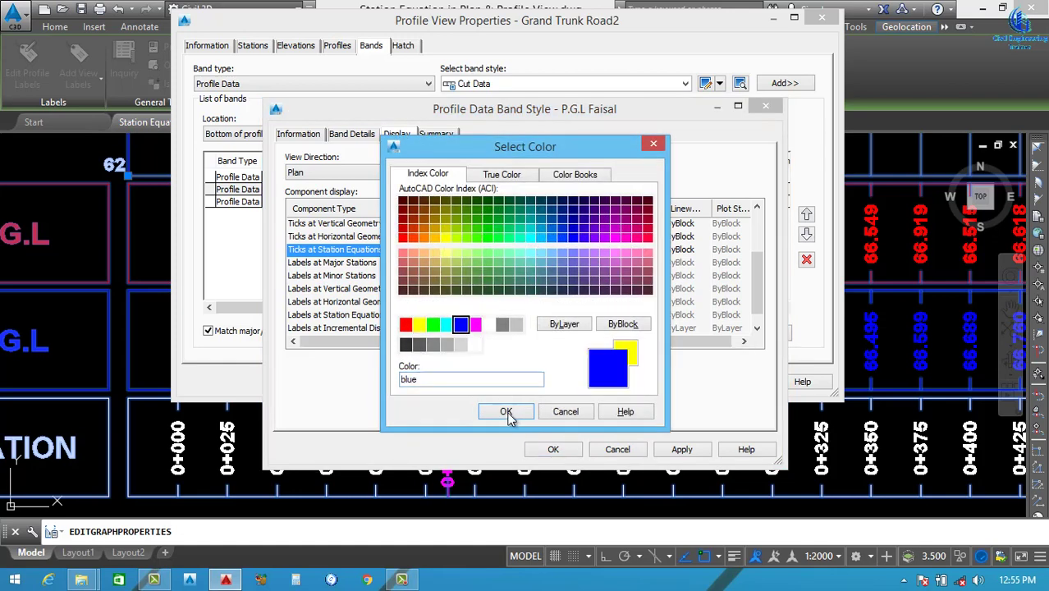
left_click(506, 411)
left_click(686, 451)
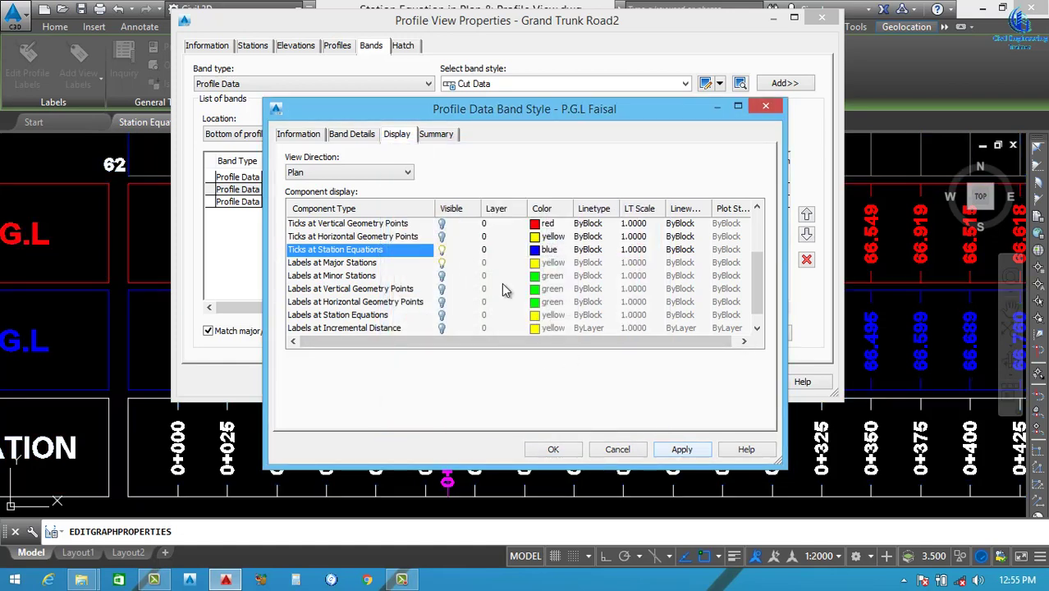
Open the P.G.L band's Station Equation label for composing and delete its Profile1 Elevation component
left_click(356, 136)
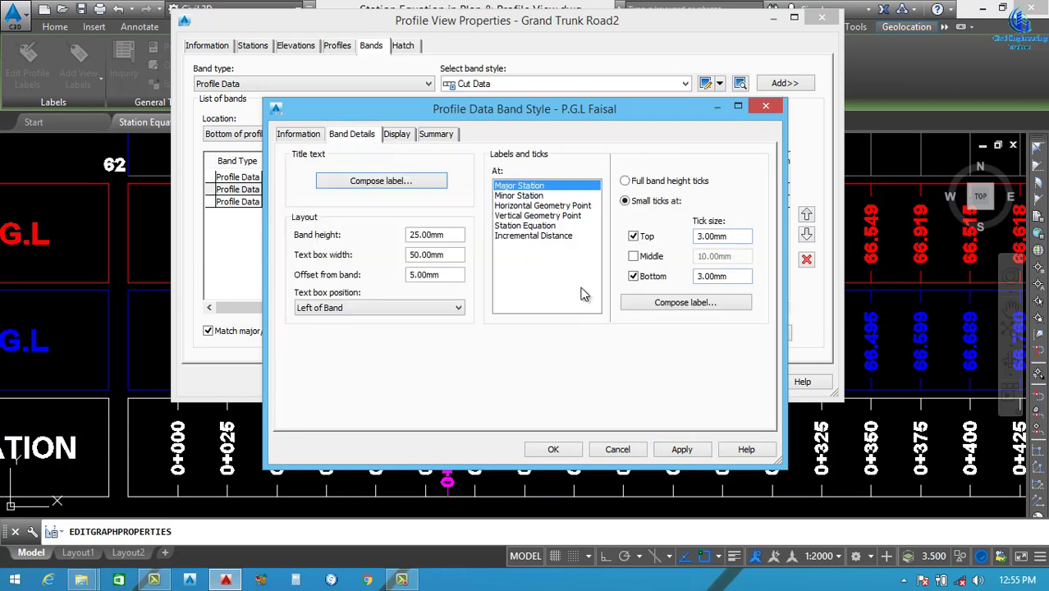
left_click(522, 226)
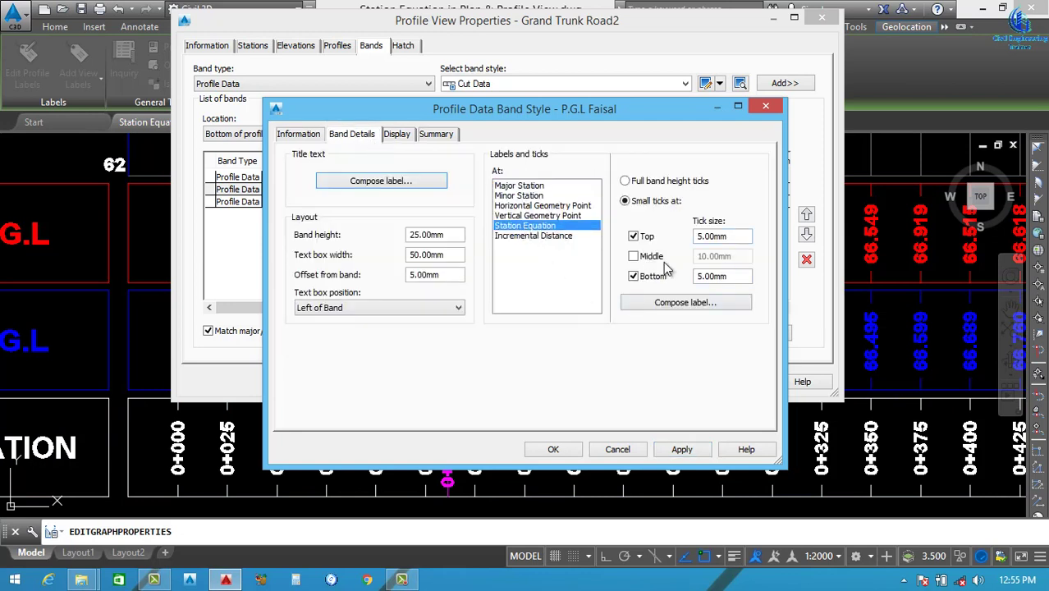
left_click(668, 304)
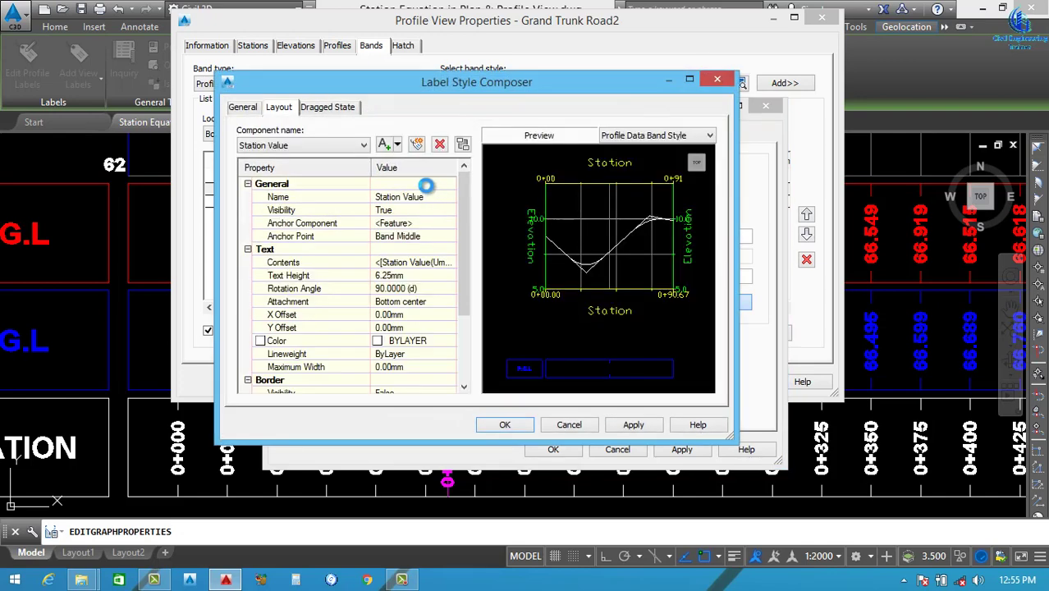
left_click(363, 145)
left_click(361, 166)
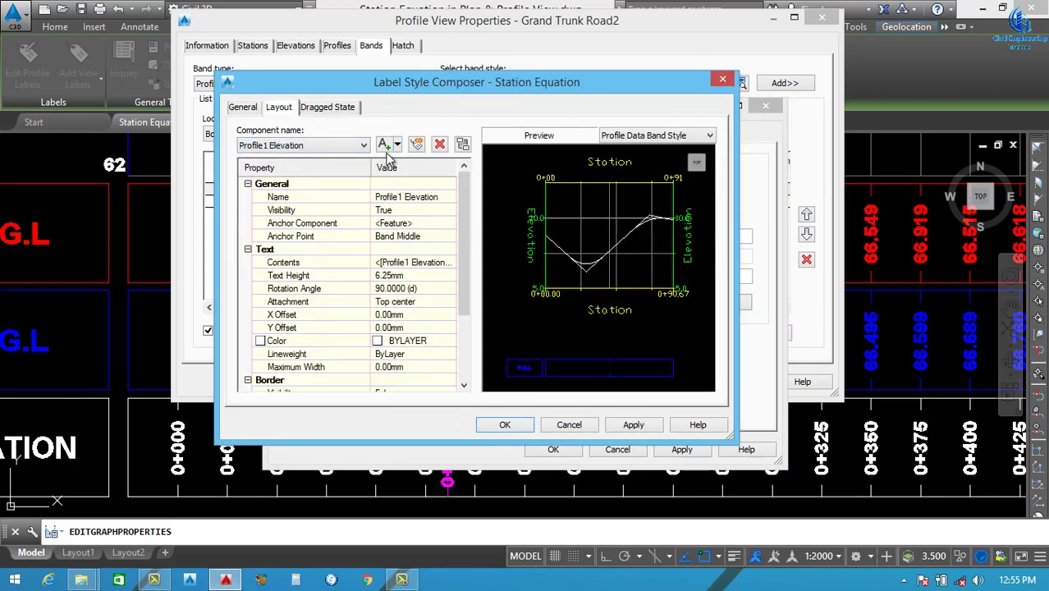
left_click(439, 144)
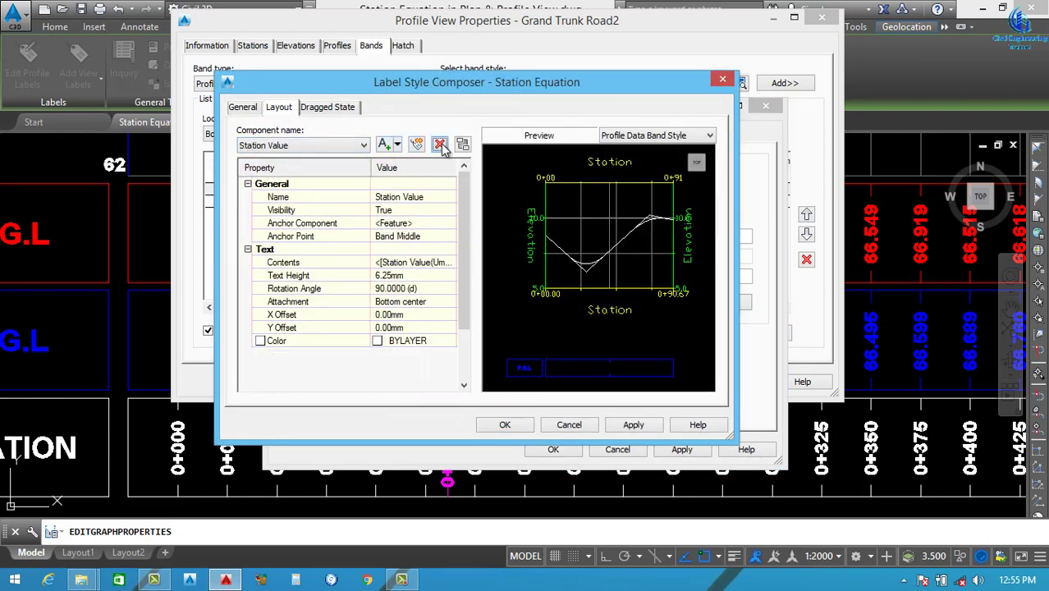
Rename the label's Station Value component as P.G.L
left_click(425, 198)
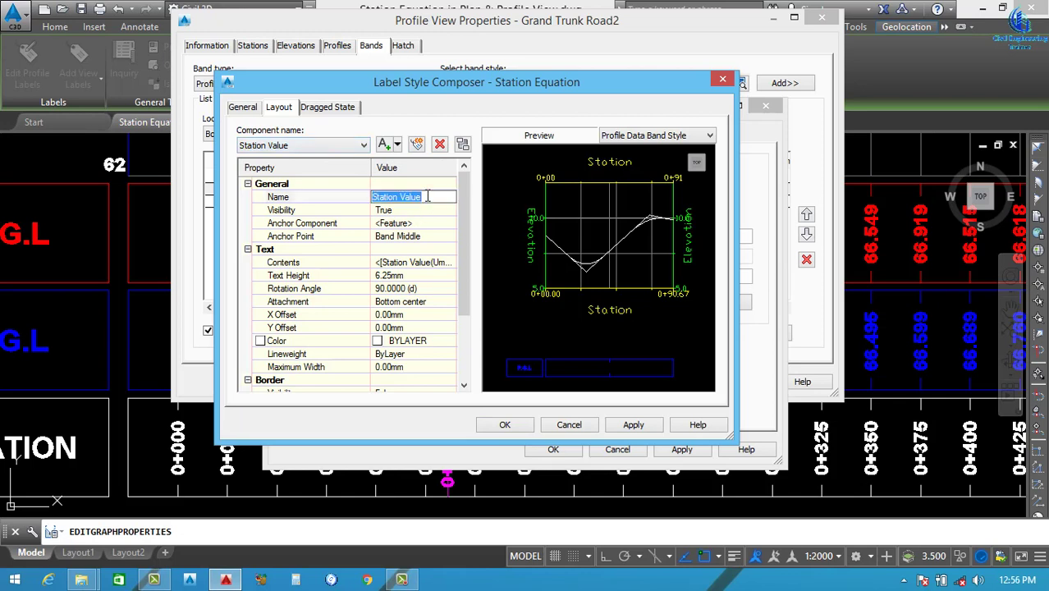
type("P.G.L")
key("Return")
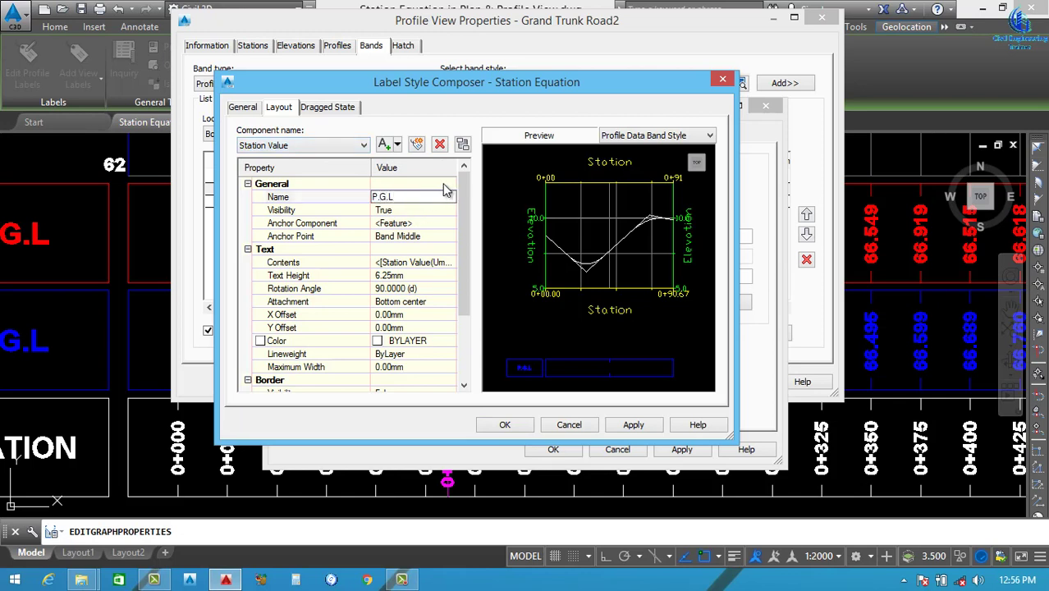
Replace the P.G.L component's contents with the Profile2 Elevation property
left_click(451, 262)
left_click(451, 262)
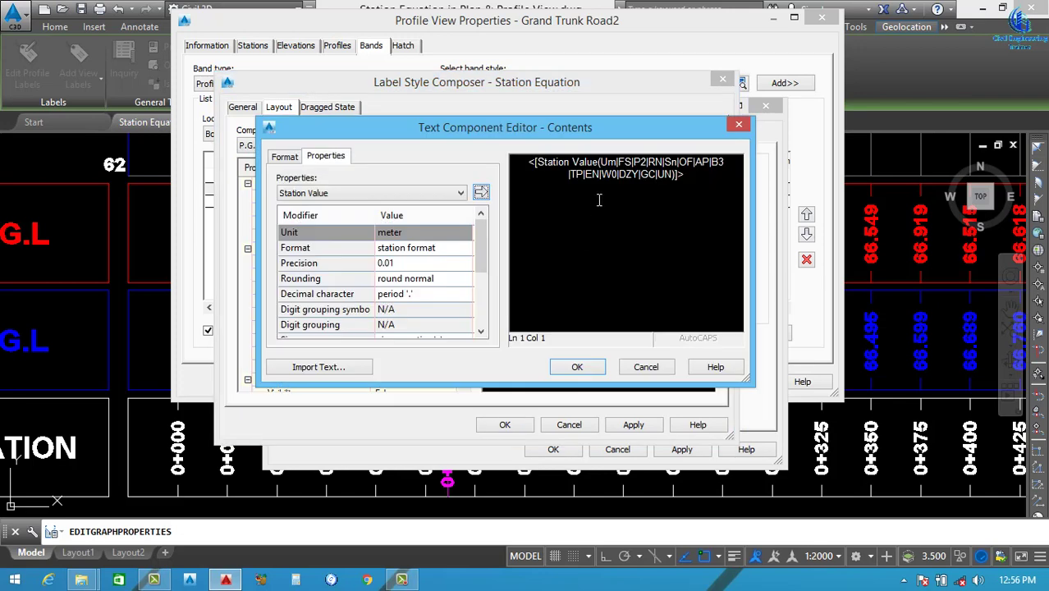
triple_click(609, 178)
left_click(410, 194)
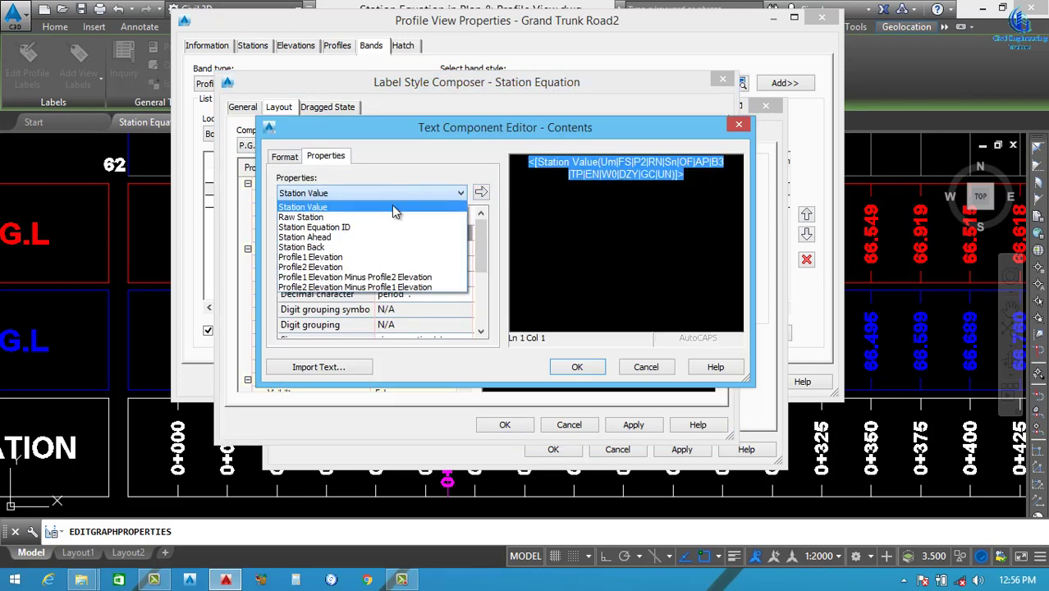
left_click(330, 268)
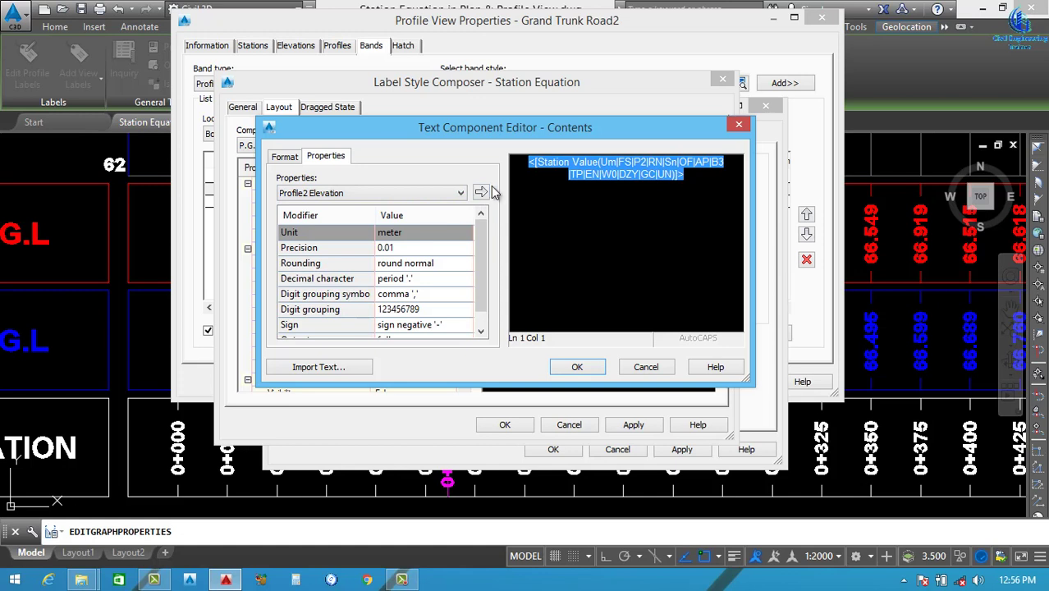
left_click(480, 193)
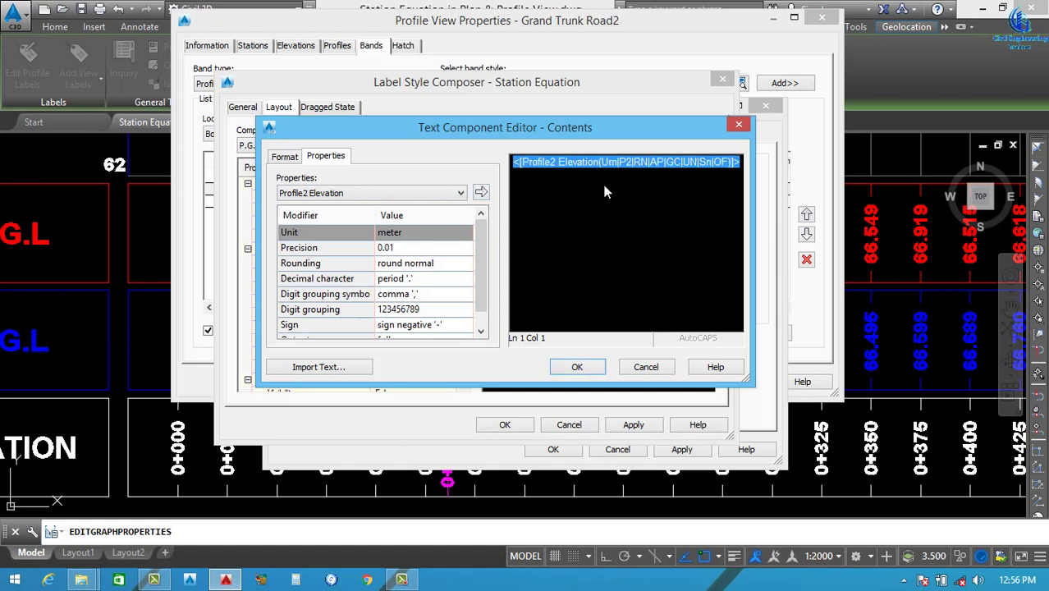
Format the P.G.L component's content text as blue and bold, and accept the contents
left_click(286, 157)
left_click(364, 286)
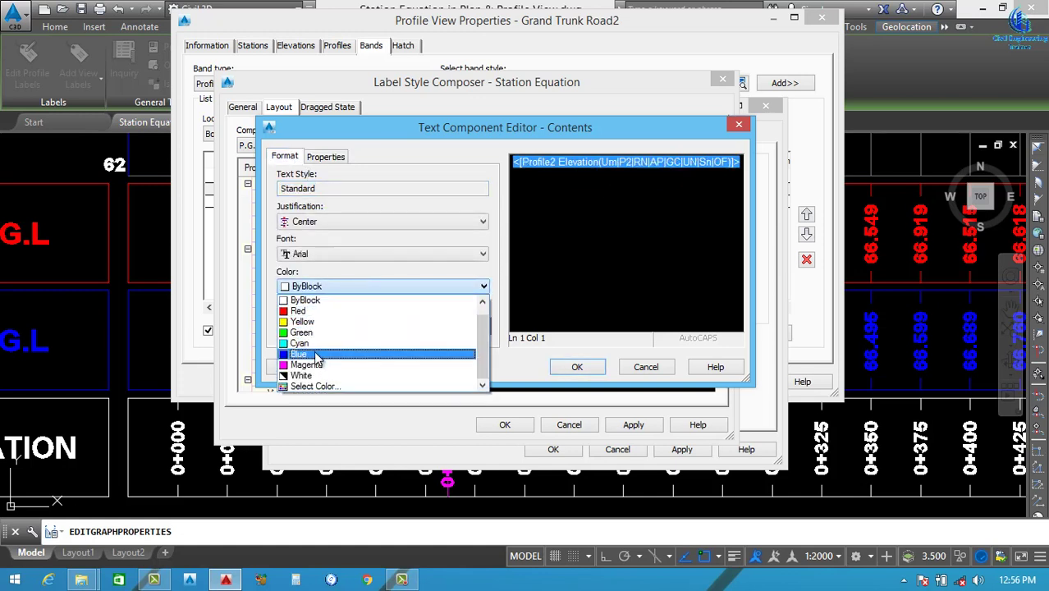
left_click(309, 348)
left_click(286, 325)
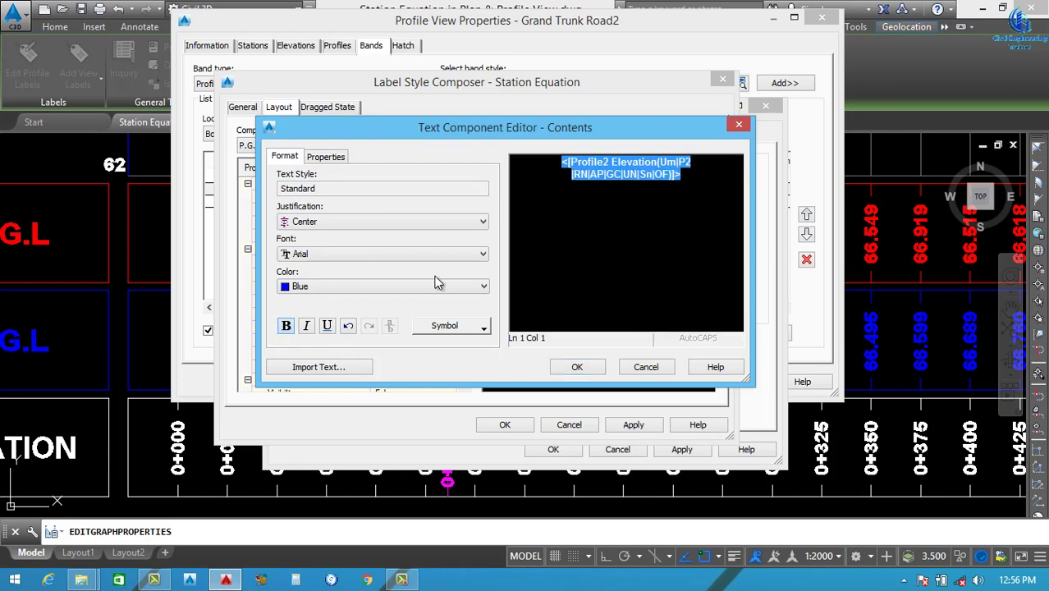
left_click(581, 369)
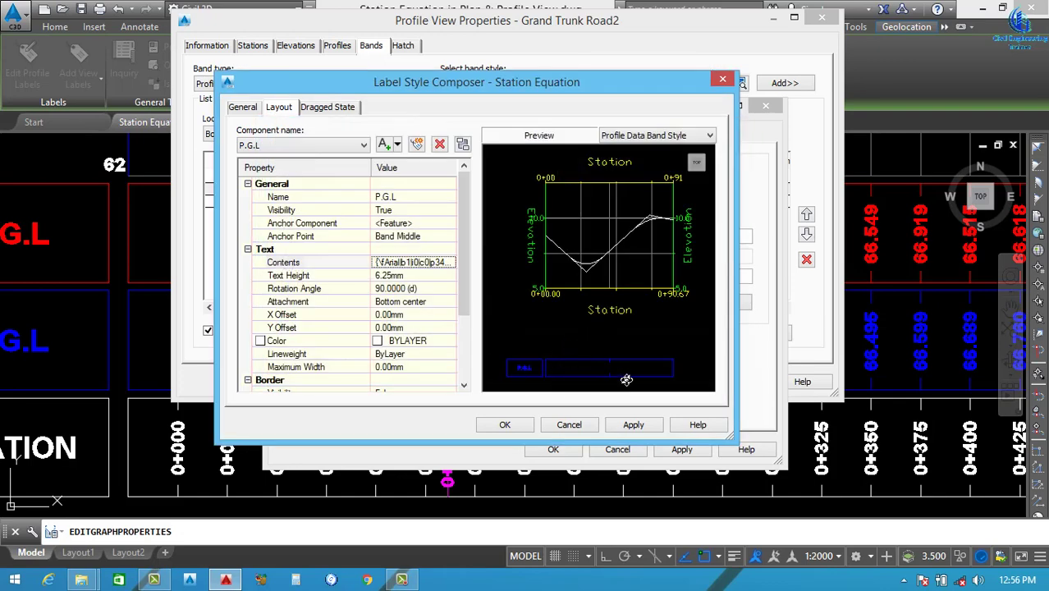
Set the P.G.L component's text height to 3.5 mm and its color to blue, and accept the label style
left_click(418, 276)
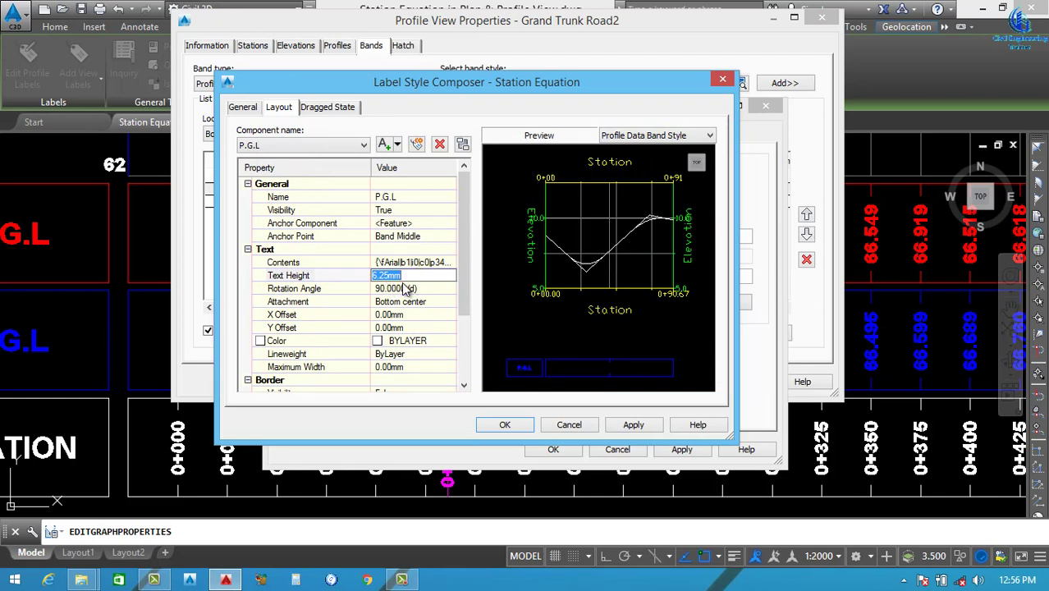
type("3.5")
left_click(423, 342)
left_click(450, 342)
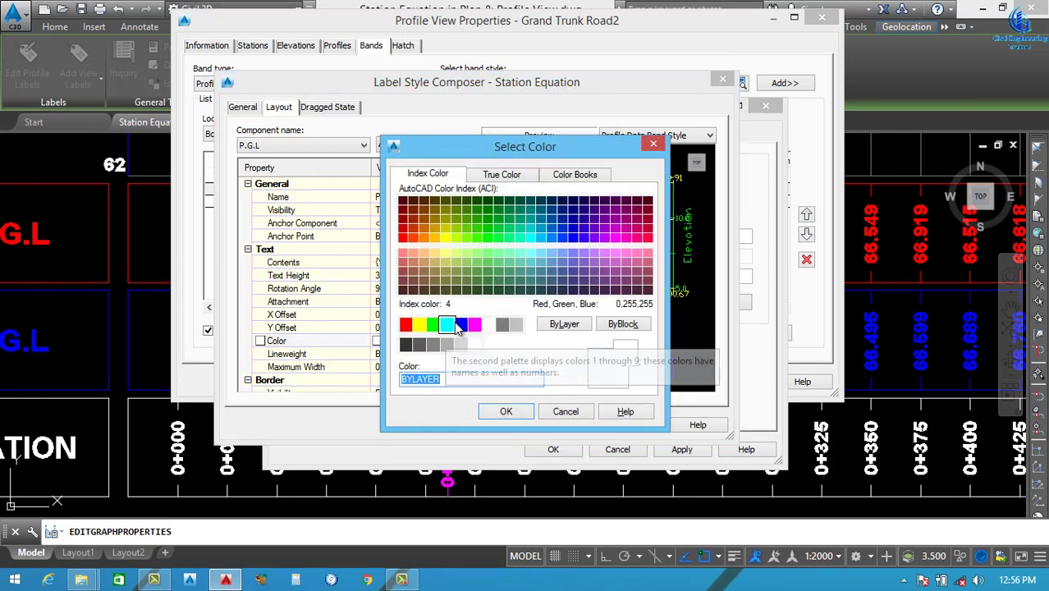
left_click(461, 324)
left_click(502, 411)
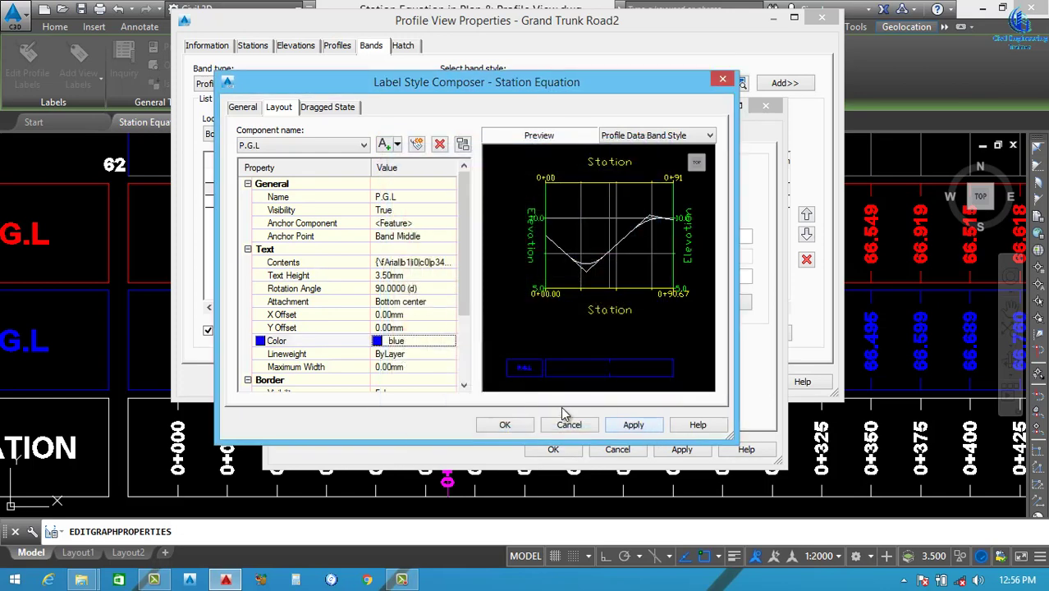
left_click(633, 424)
left_click(504, 424)
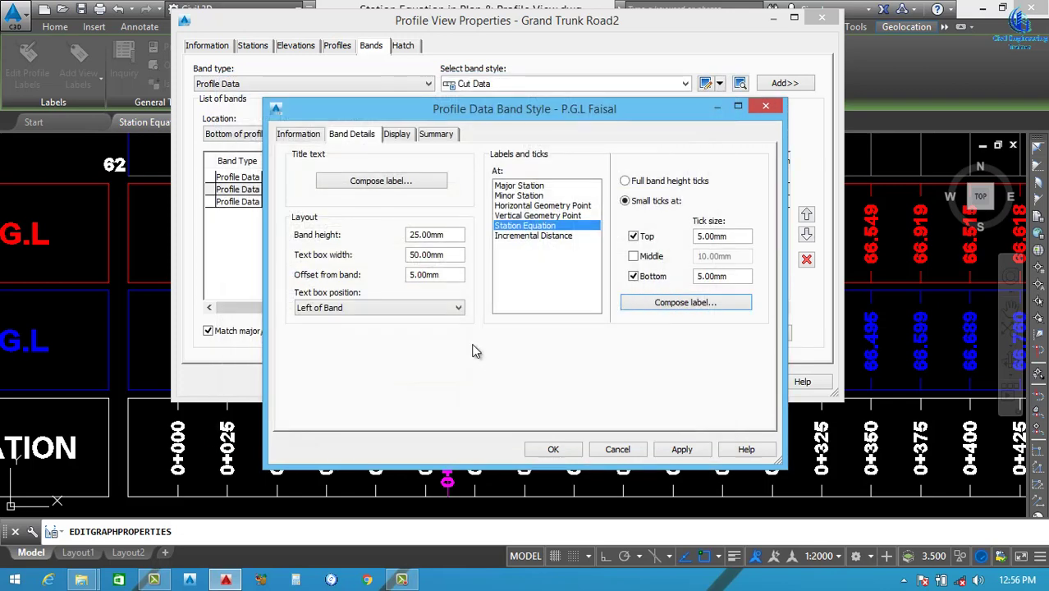
Accept the P.G.L band style, apply it to the profile view, and check the bands in the drawing
left_click(680, 451)
left_click(549, 451)
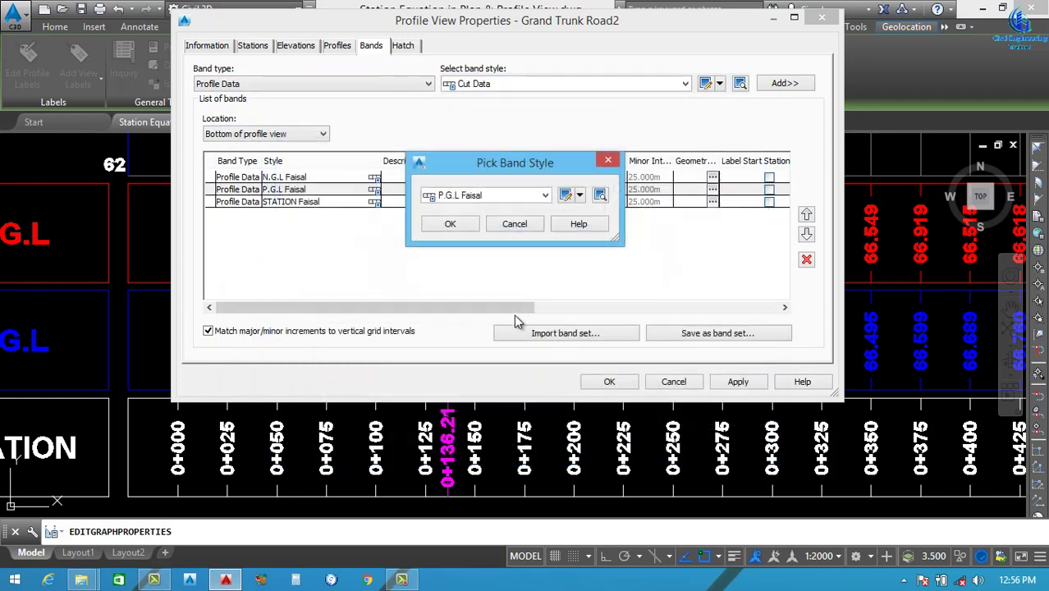
left_click(449, 223)
left_click(737, 381)
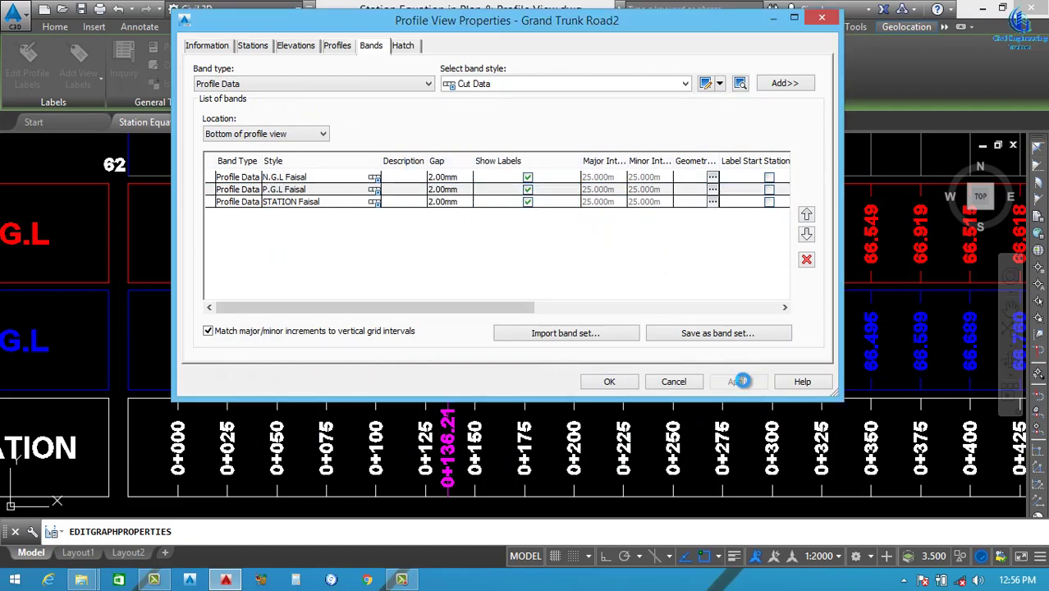
left_click_drag(425, 33, 696, 466)
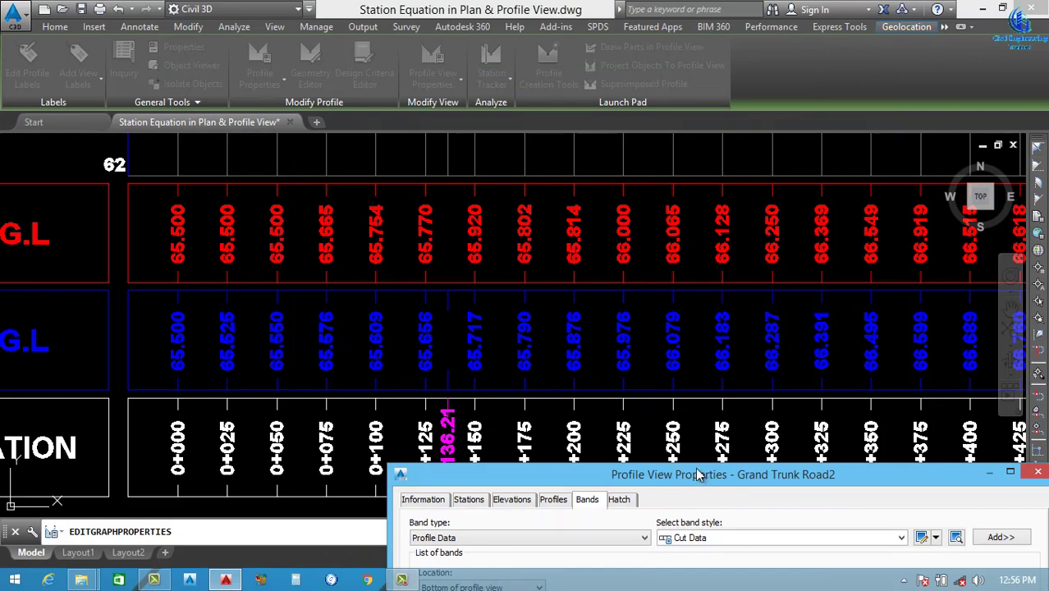
left_click_drag(697, 474, 510, 274)
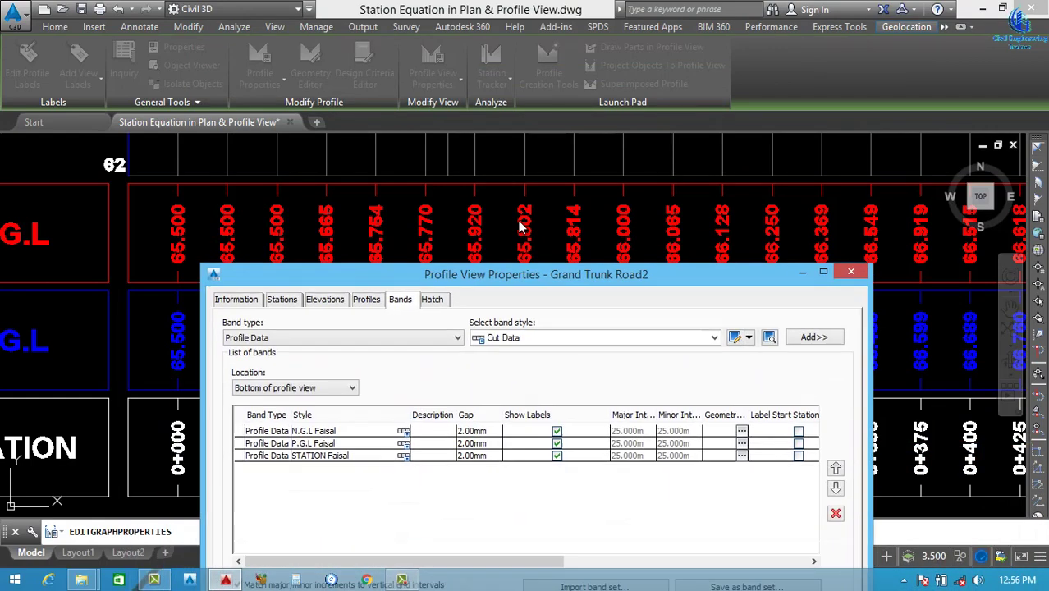
left_click_drag(519, 228, 548, 215)
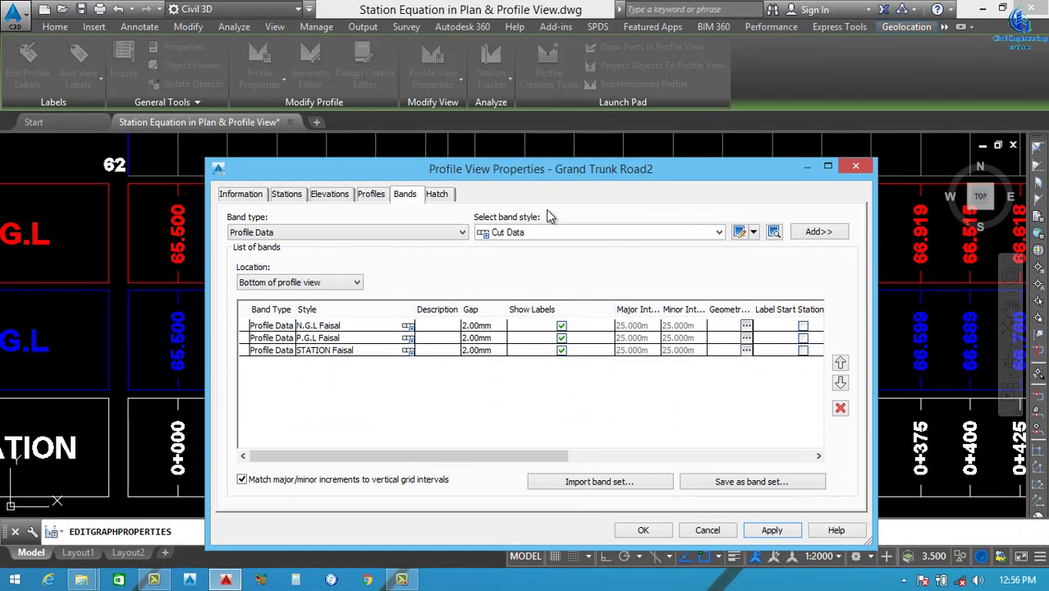
Make Labels at Station Equations visible in the P.G.L band style, apply it, and check the P.G.L band in the drawing
left_click(409, 339)
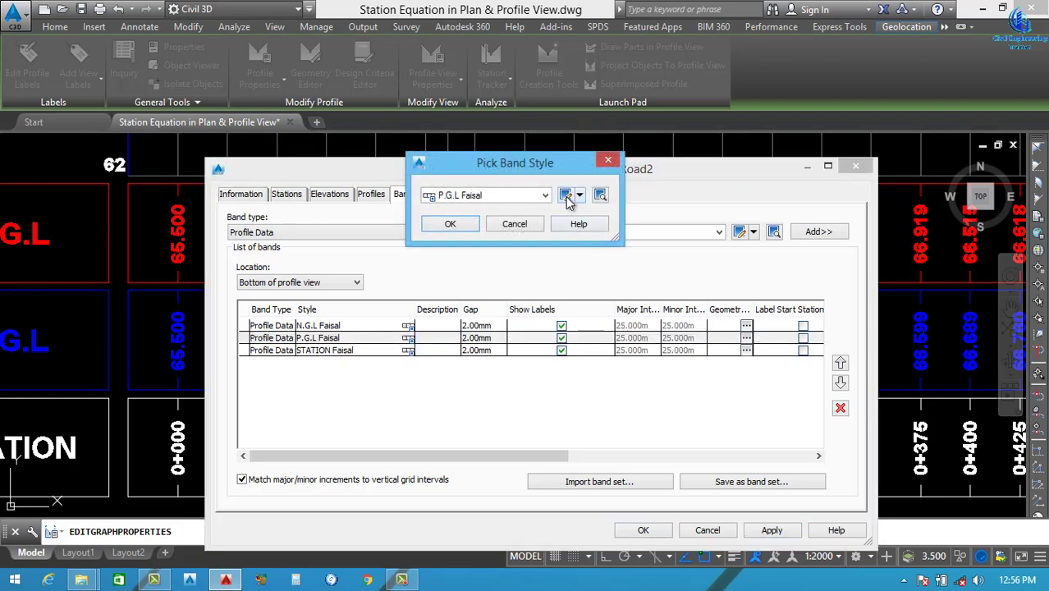
left_click(566, 196)
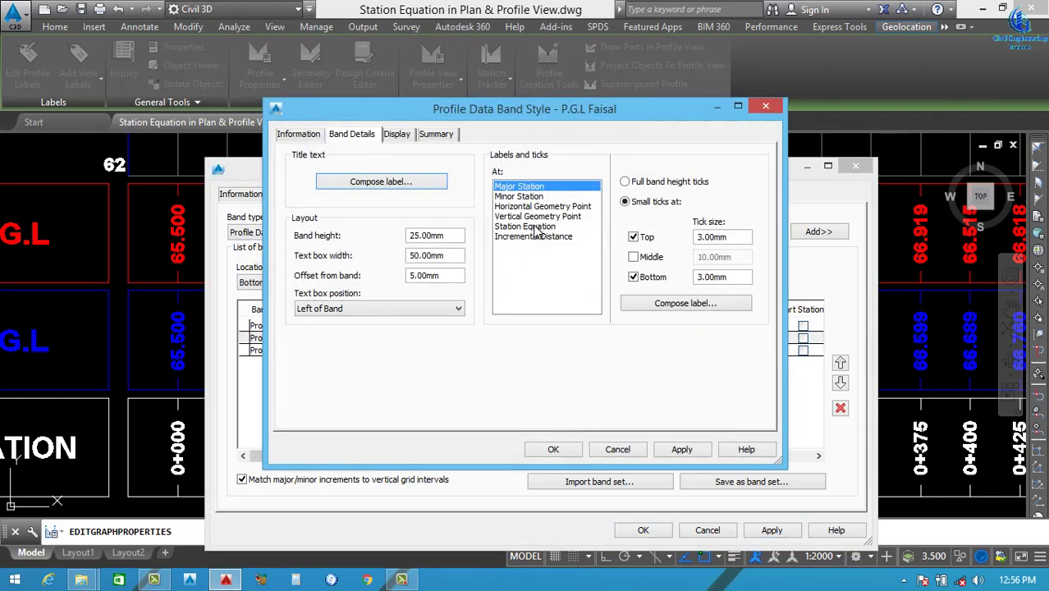
left_click(400, 137)
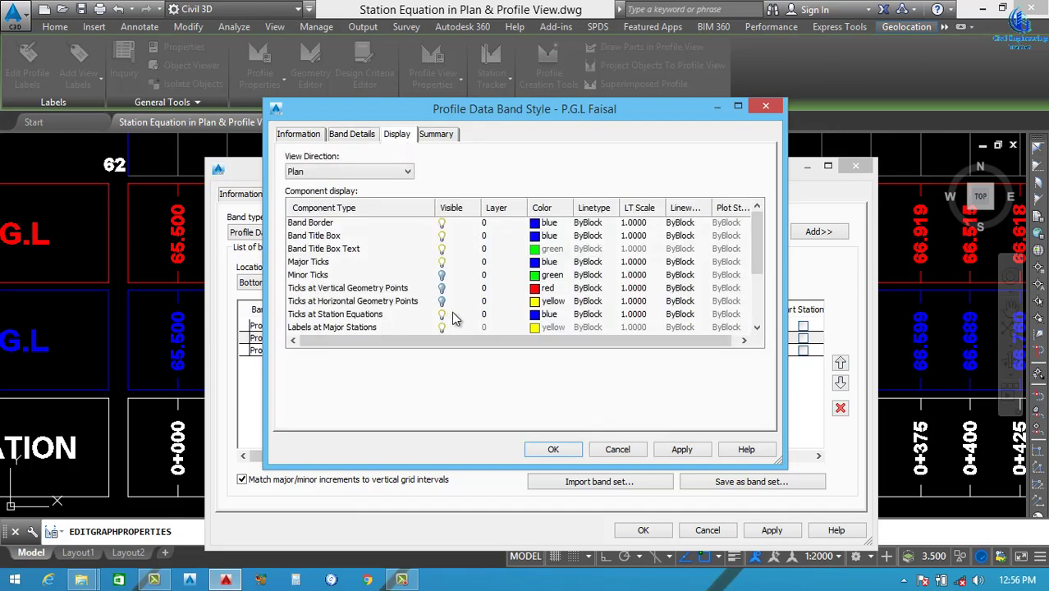
scroll(749, 275, "down", 3)
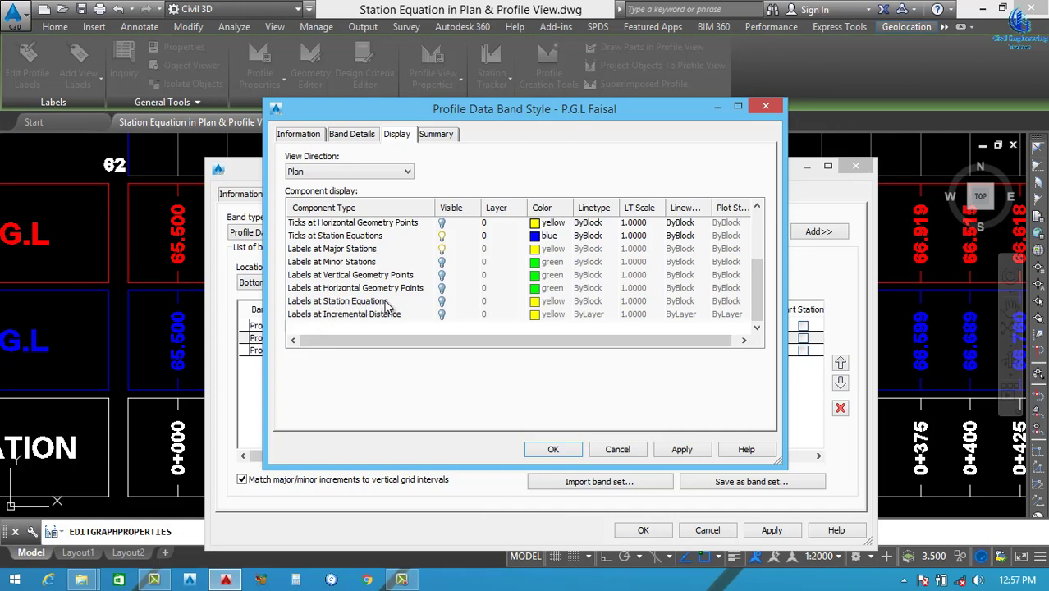
left_click(441, 302)
left_click(686, 451)
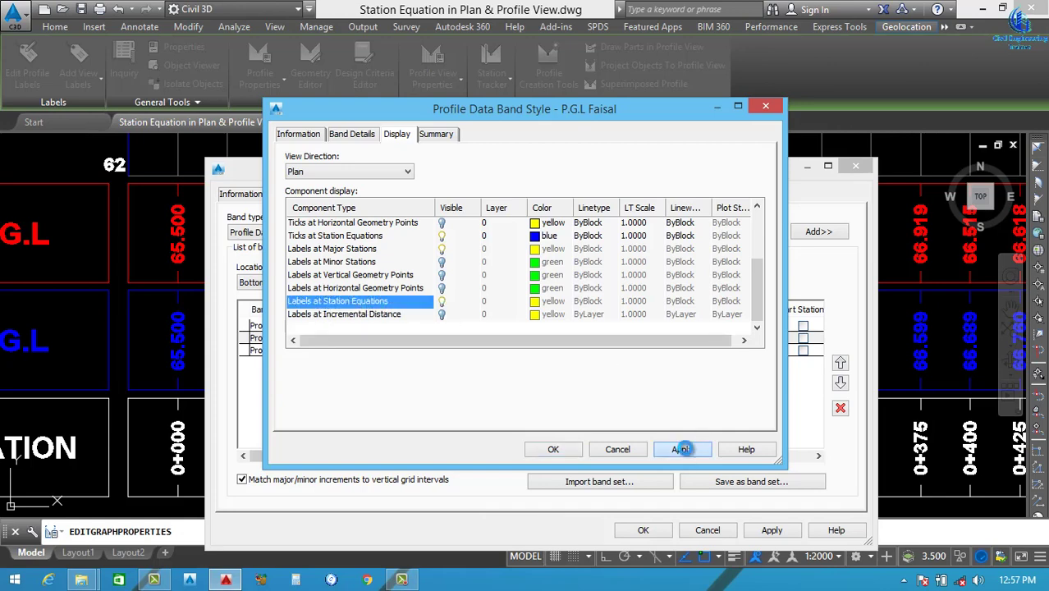
left_click(545, 451)
left_click(452, 225)
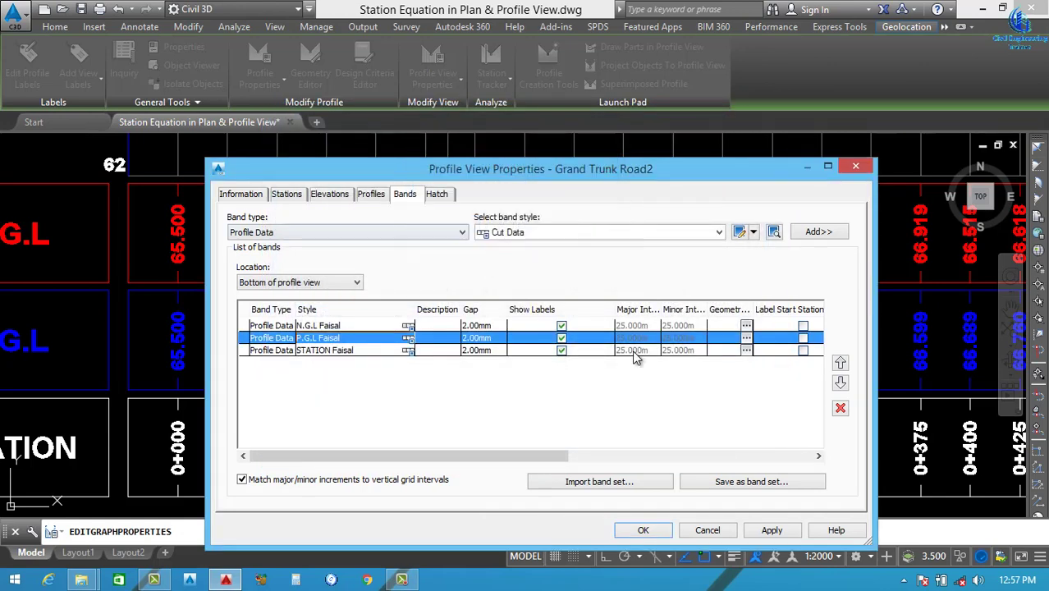
left_click(763, 529)
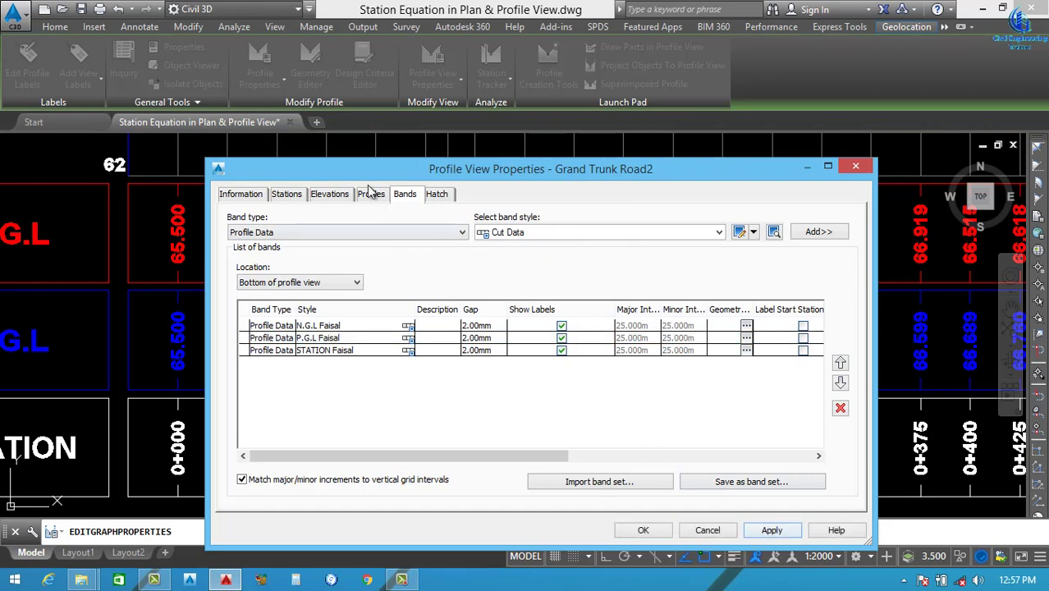
left_click_drag(390, 168, 764, 209)
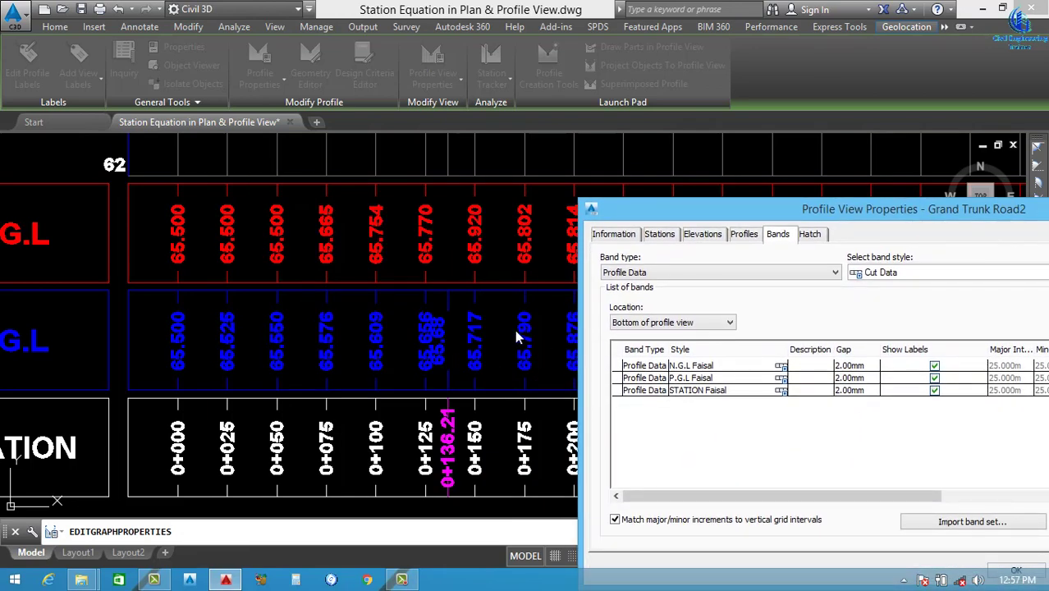
left_click_drag(715, 215, 456, 130)
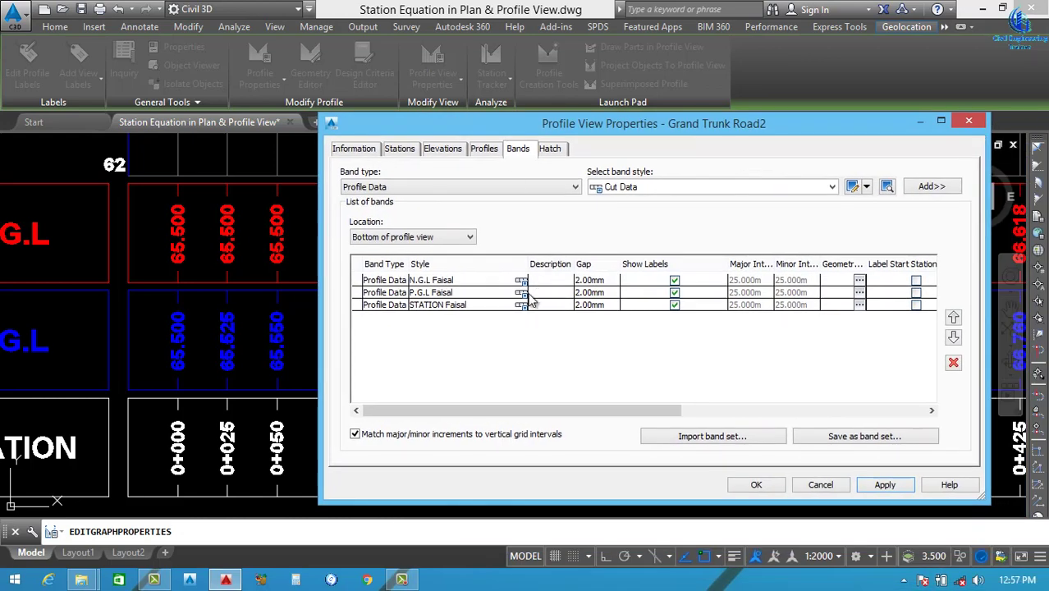
Set the P.G.L component's attachment to Middle center in the P.G.L band's Station Equation label, and accept the label
left_click(522, 293)
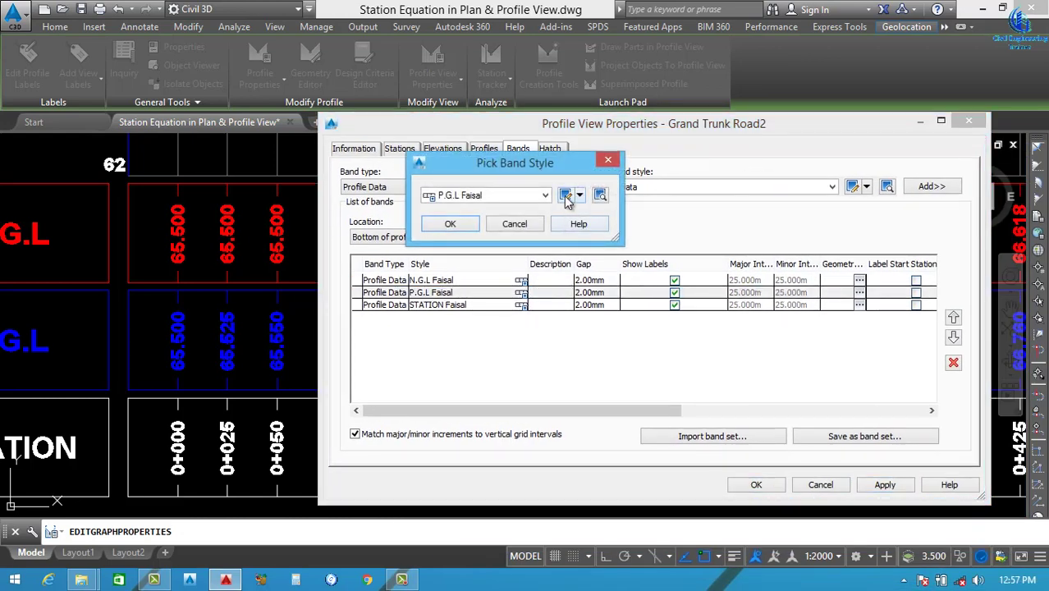
left_click(565, 196)
left_click(351, 134)
left_click(529, 225)
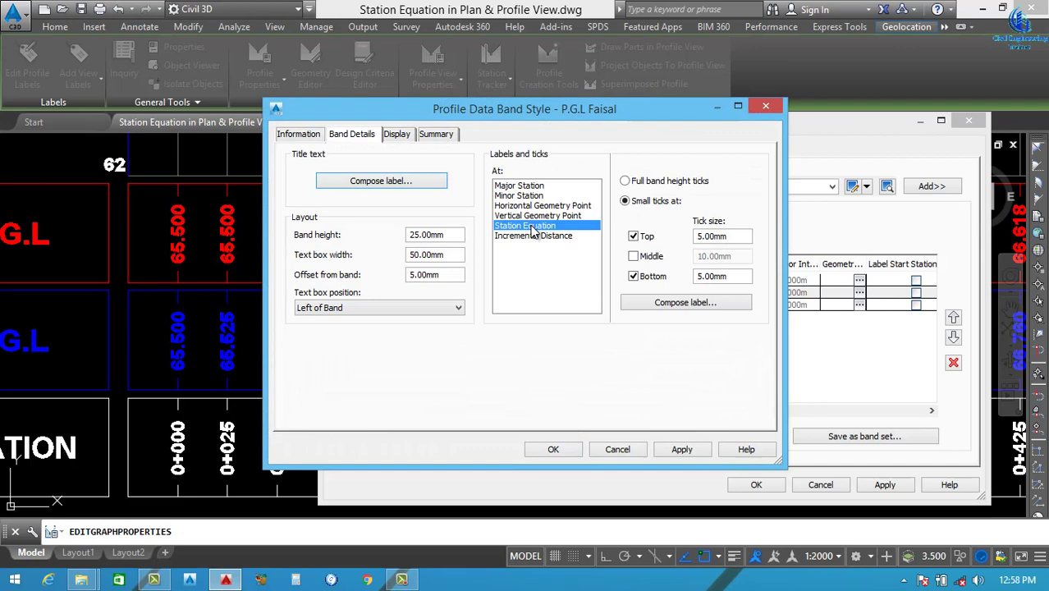
left_click(668, 302)
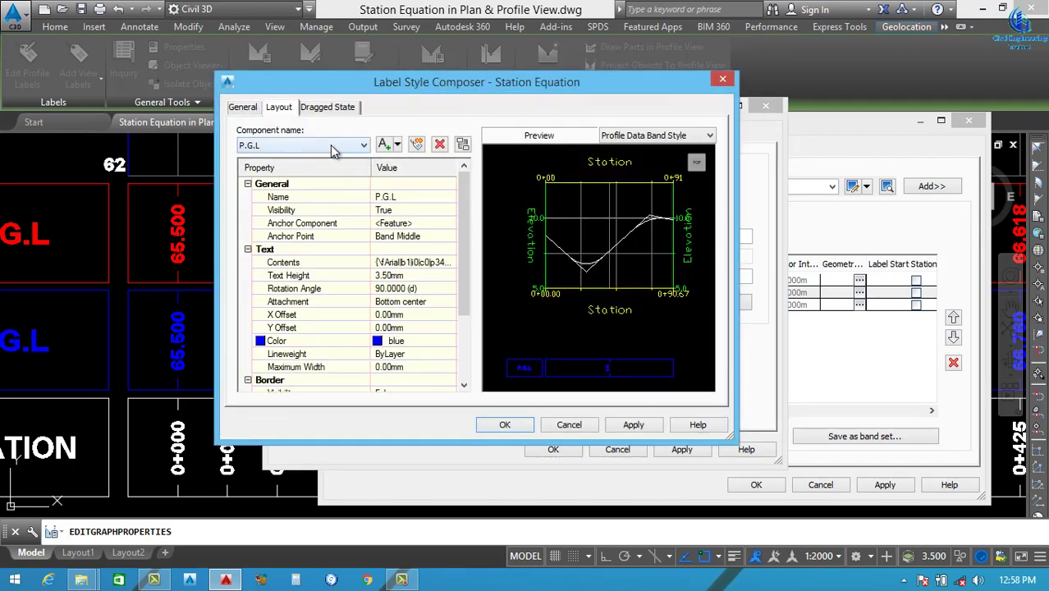
left_click(364, 145)
left_click(308, 161)
left_click(430, 302)
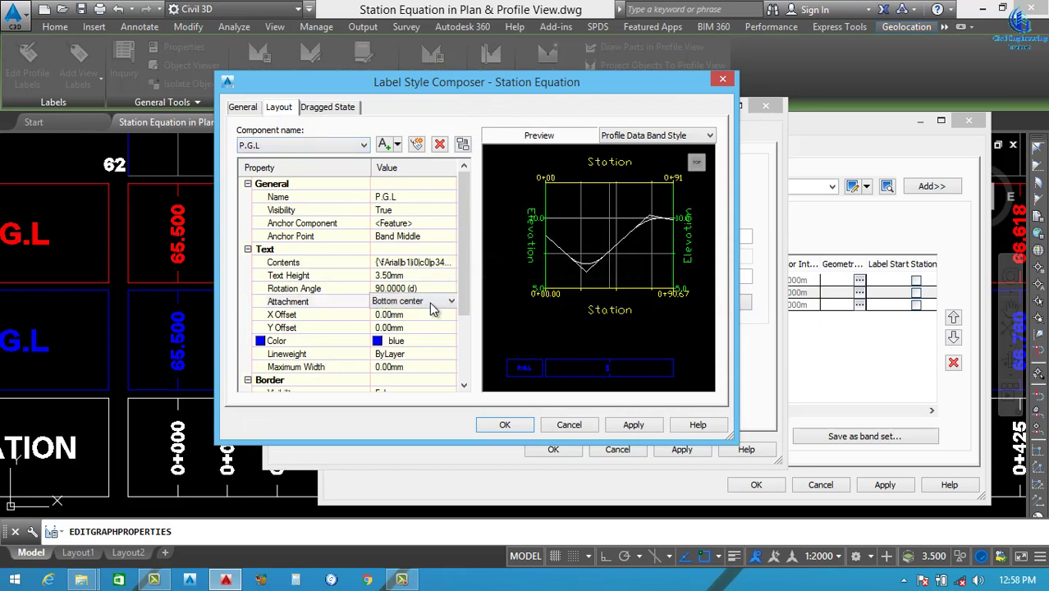
left_click(432, 304)
left_click(396, 355)
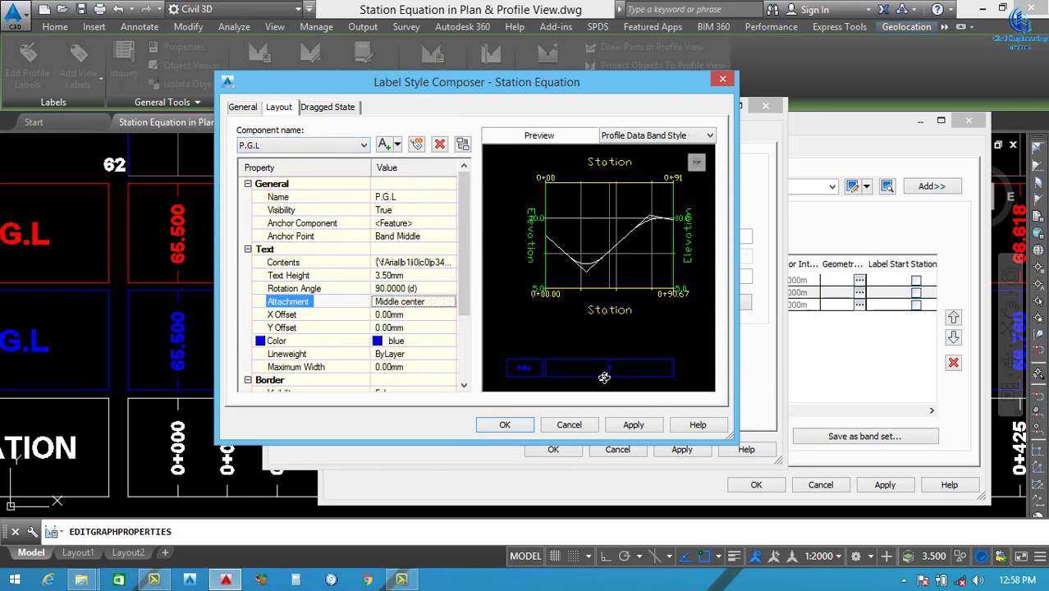
left_click(632, 425)
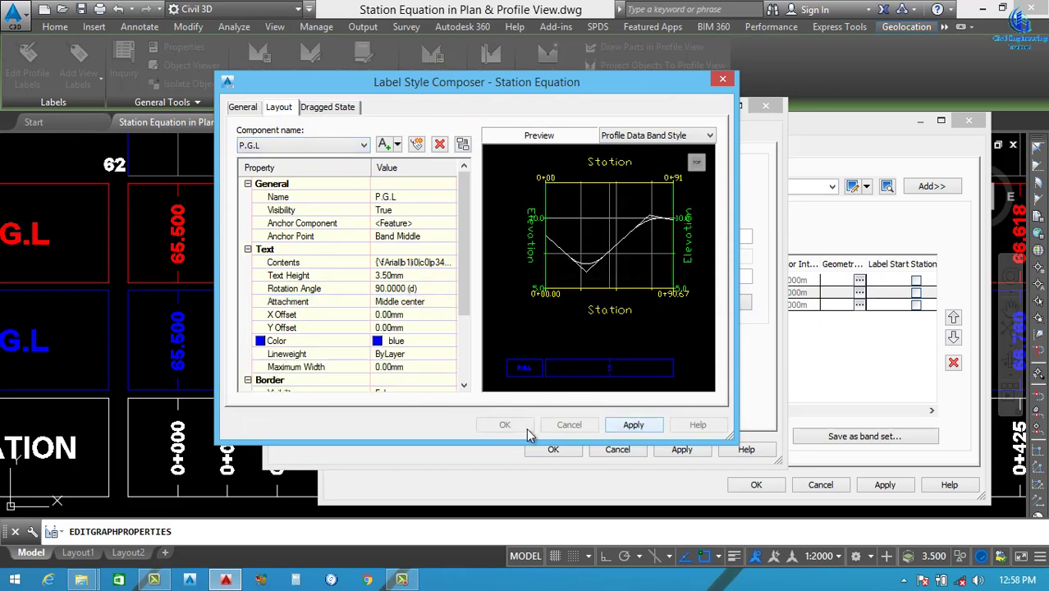
left_click(504, 424)
Apply the realigned P.G.L label to the profile view and check its position in the band
left_click(681, 450)
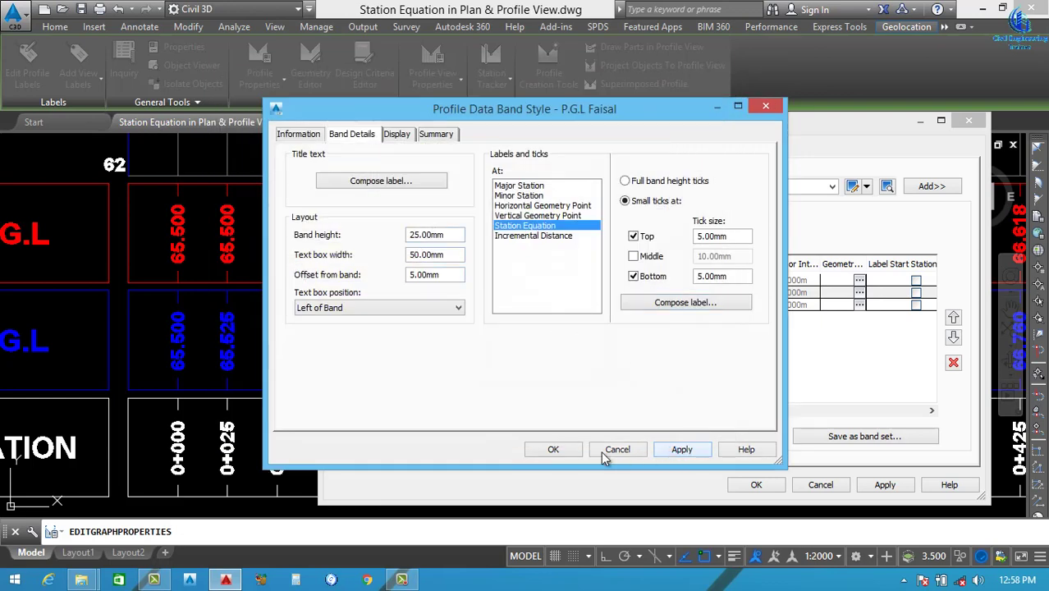
left_click(553, 449)
left_click(451, 223)
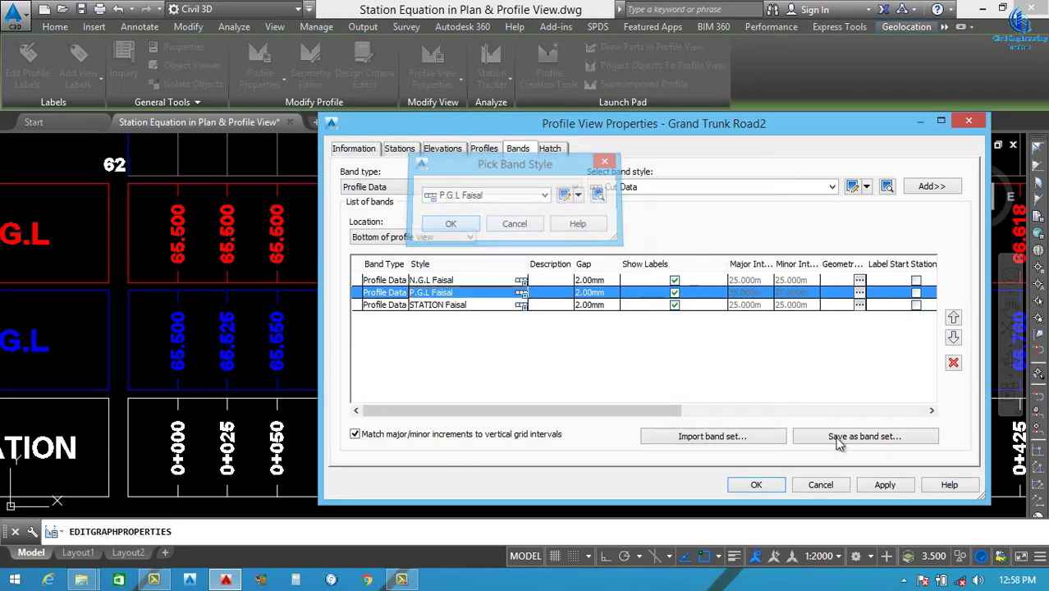
left_click(885, 484)
left_click_drag(381, 135, 730, 168)
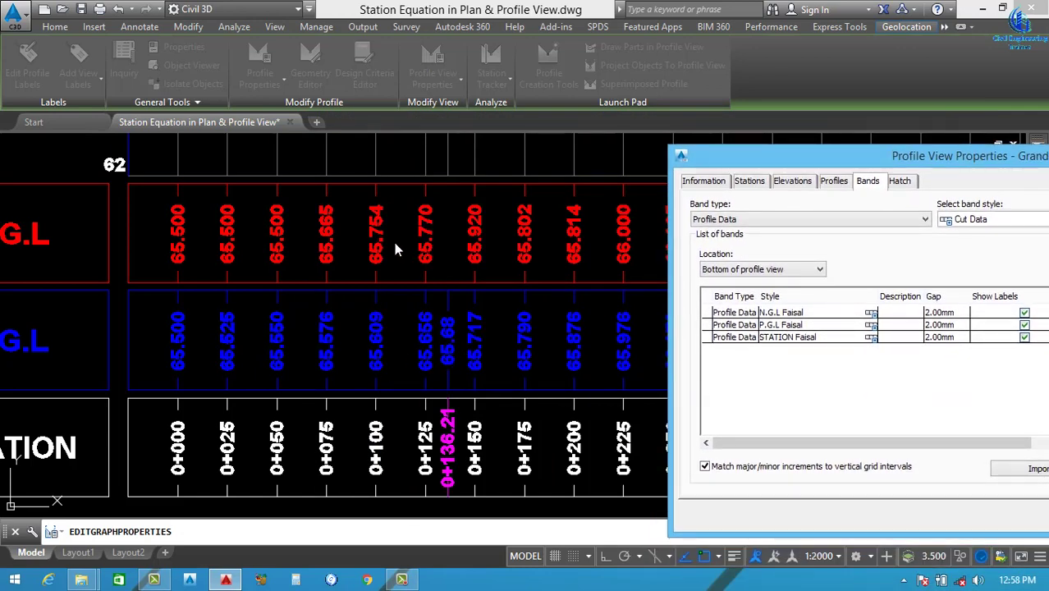
left_click_drag(825, 163, 396, 90)
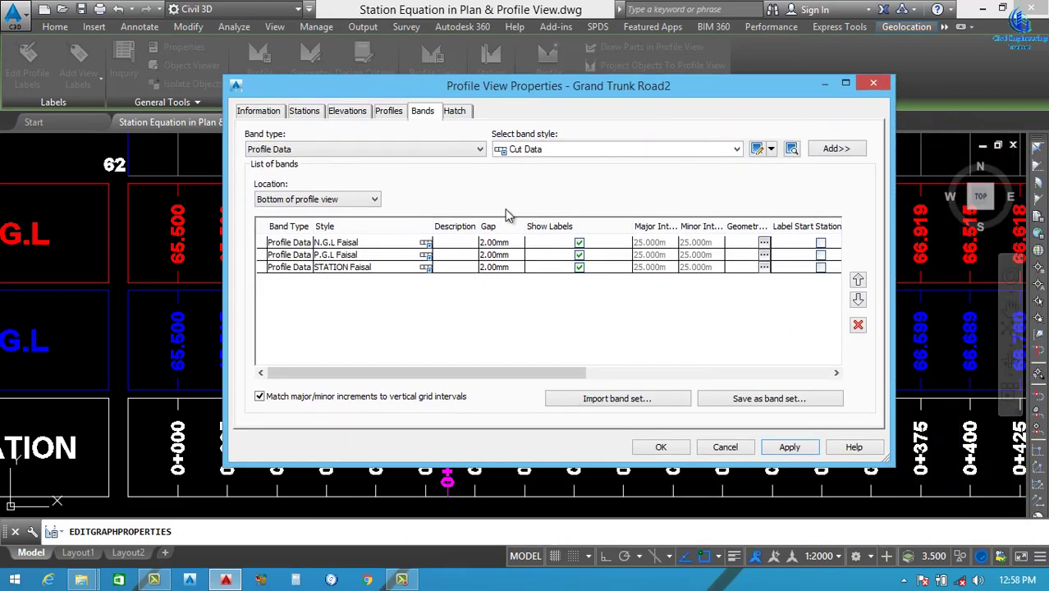
Open the N.G.L band's Station Equation label for composing and delete its Profile1 Elevation component
left_click(426, 244)
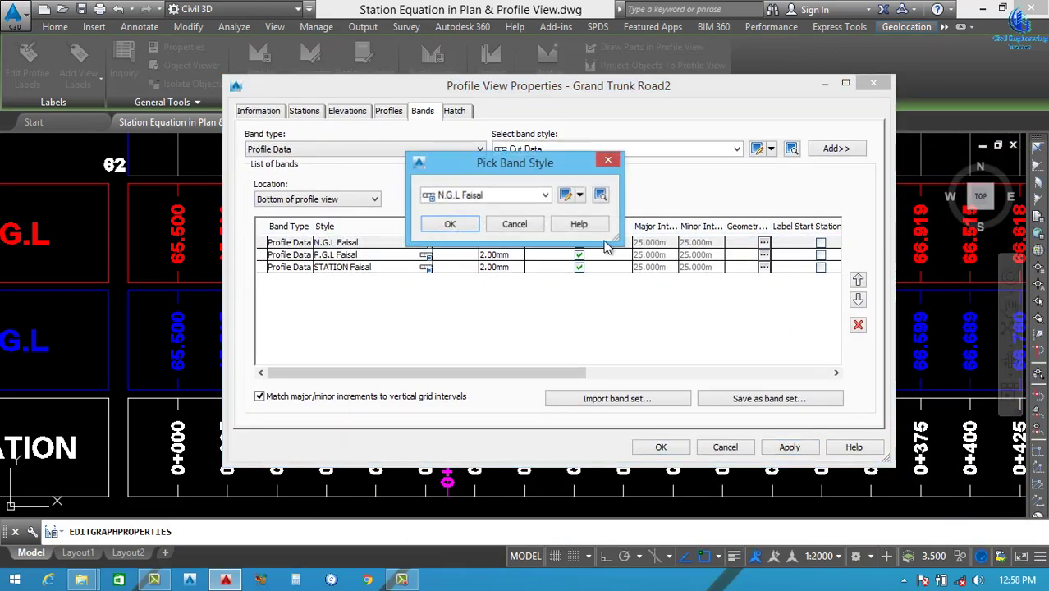
left_click(566, 195)
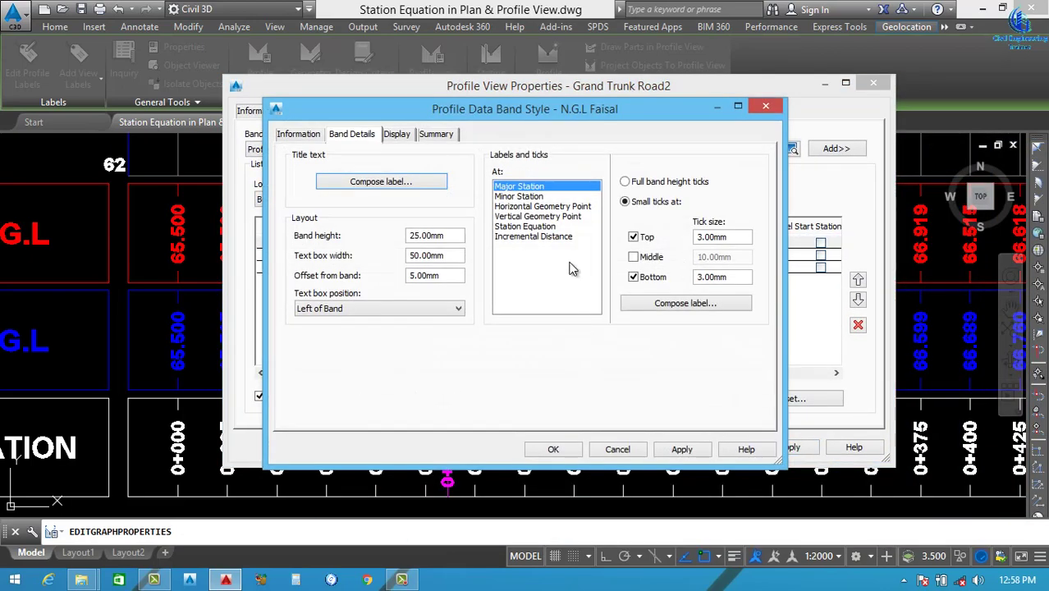
left_click(525, 226)
left_click(663, 303)
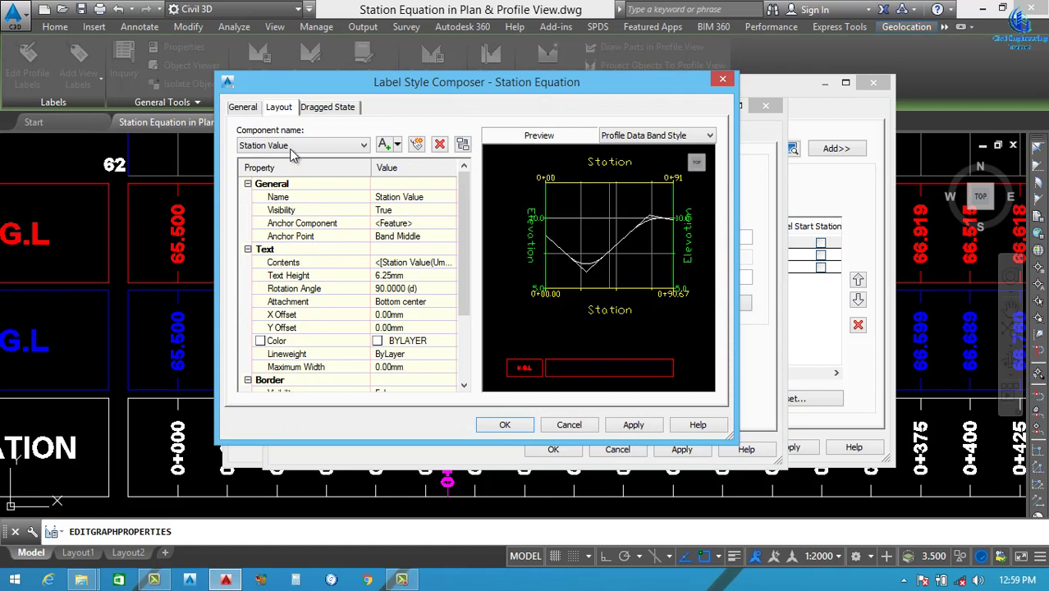
left_click(289, 147)
left_click(271, 168)
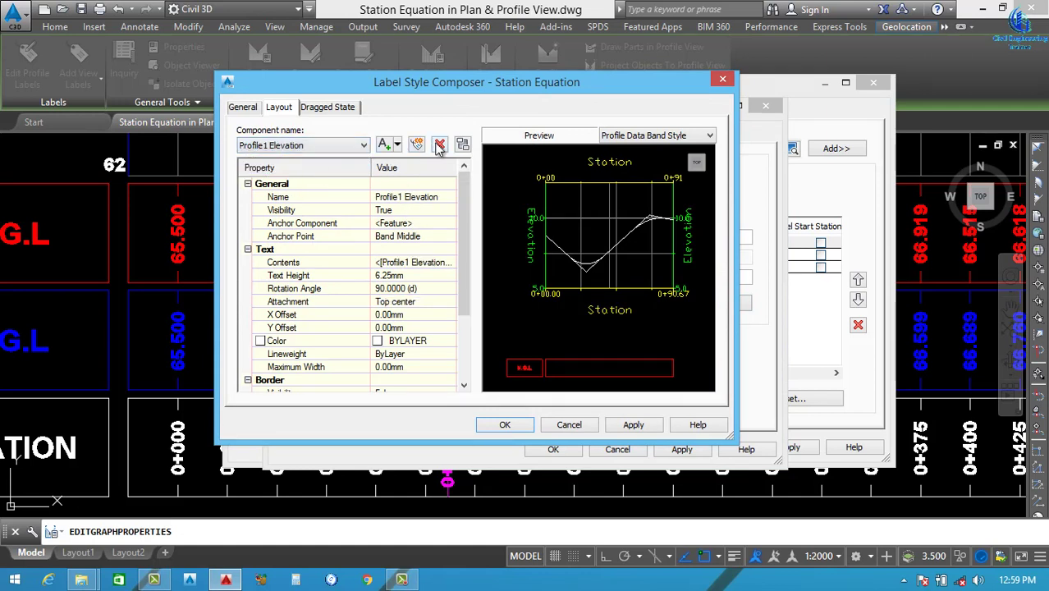
left_click(299, 147)
left_click(299, 147)
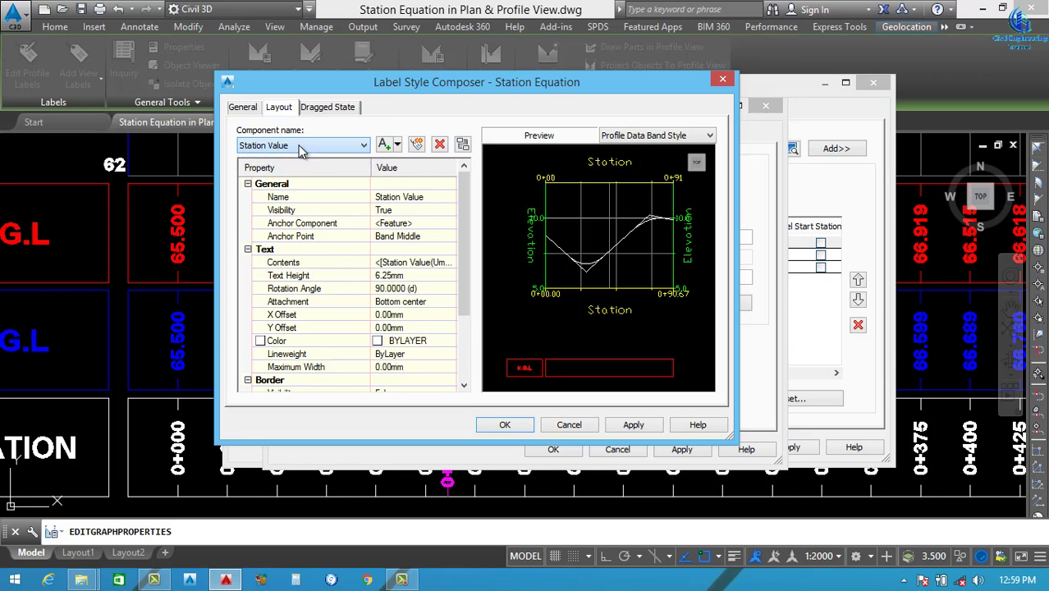
Rename the Station Value component to N.G.L, keep its anchor point at Band Middle, and set its text height to 3.5 mm
left_click(430, 198)
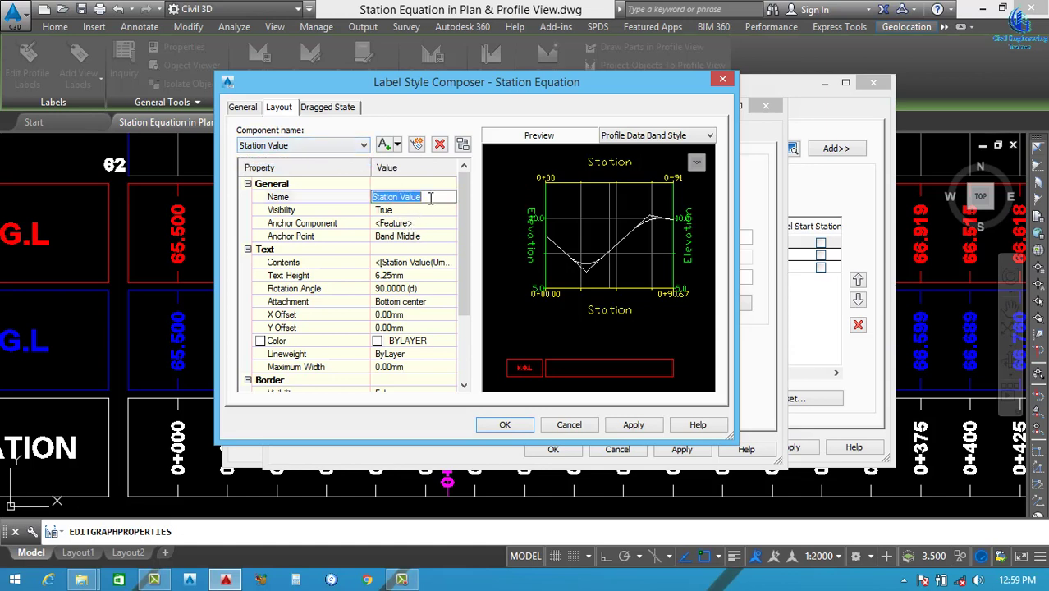
left_click(429, 238)
left_click(429, 238)
left_click(430, 260)
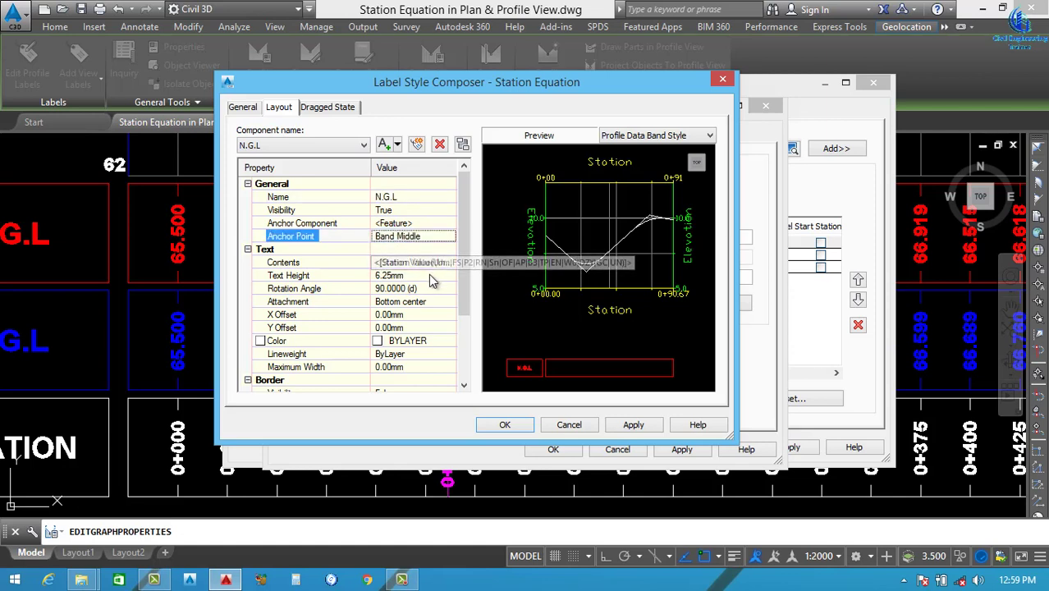
left_click(428, 276)
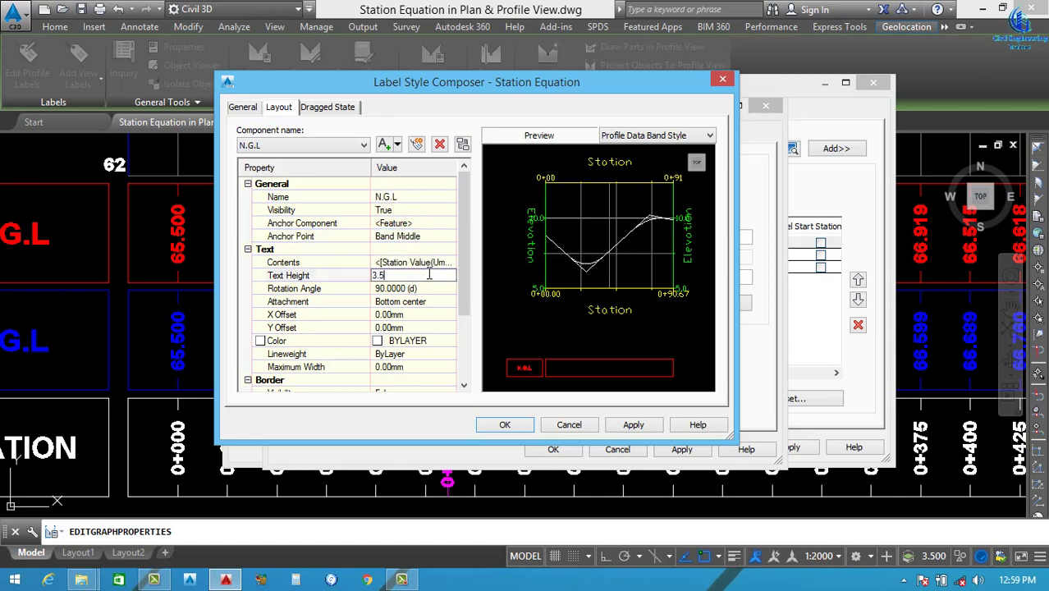
Replace the N.G.L component's text contents with the Profile1 Elevation property at 0.01 precision
left_click(435, 263)
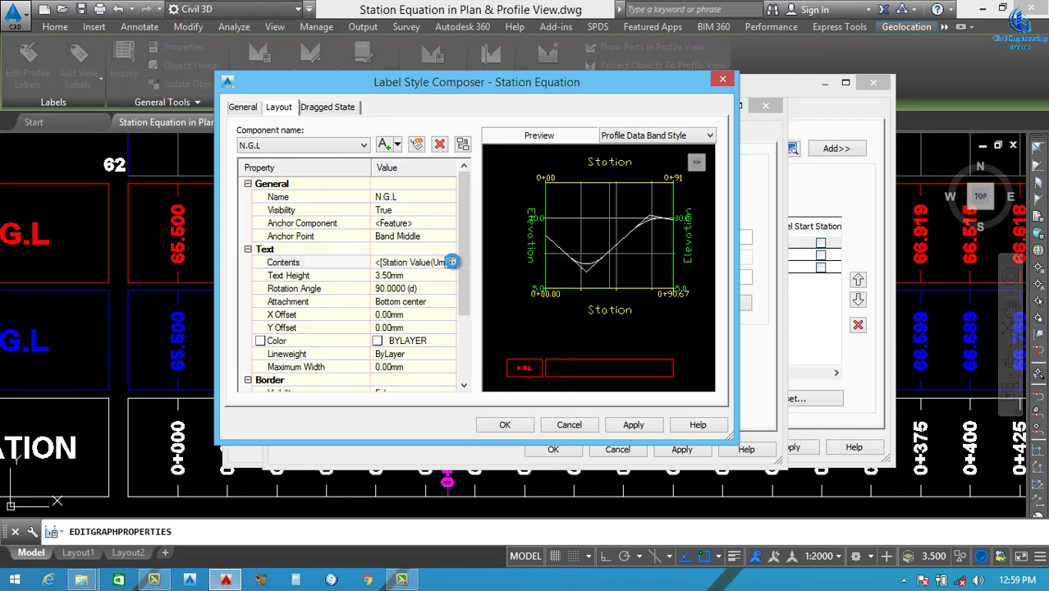
left_click(450, 263)
left_click(358, 195)
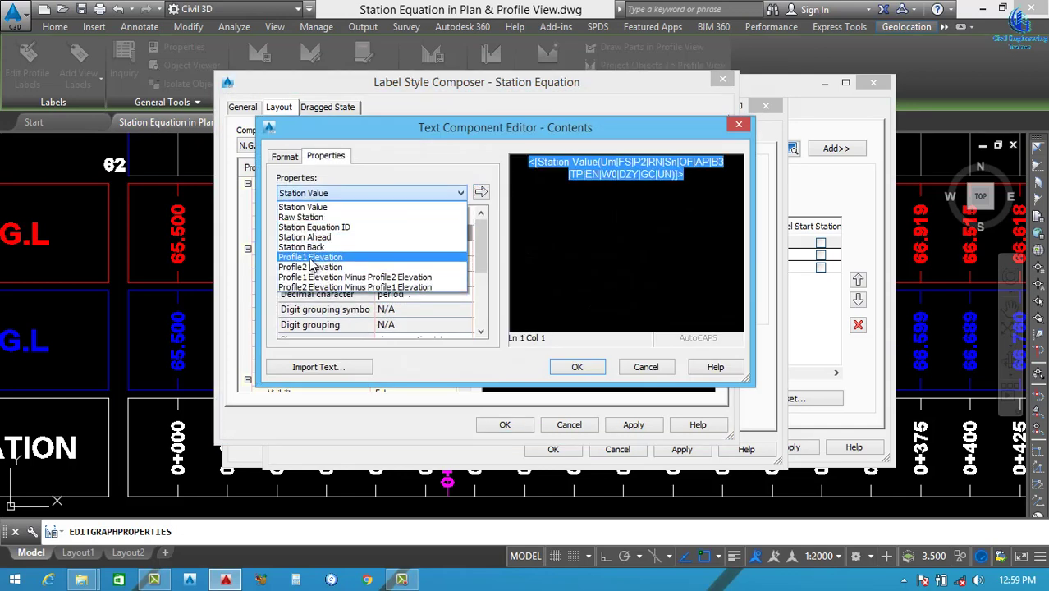
left_click(313, 258)
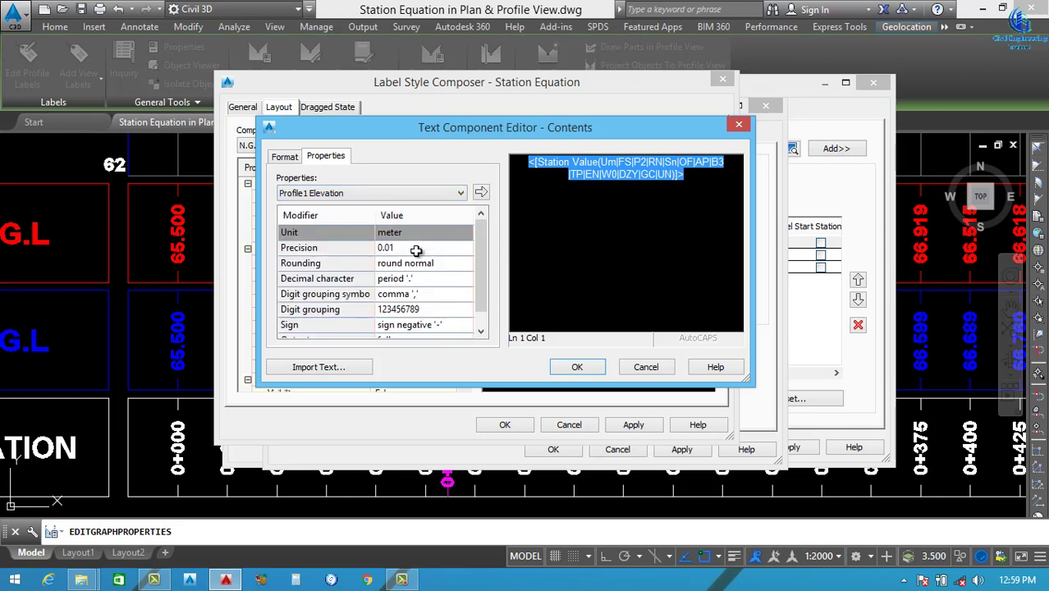
left_click(411, 248)
left_click(480, 193)
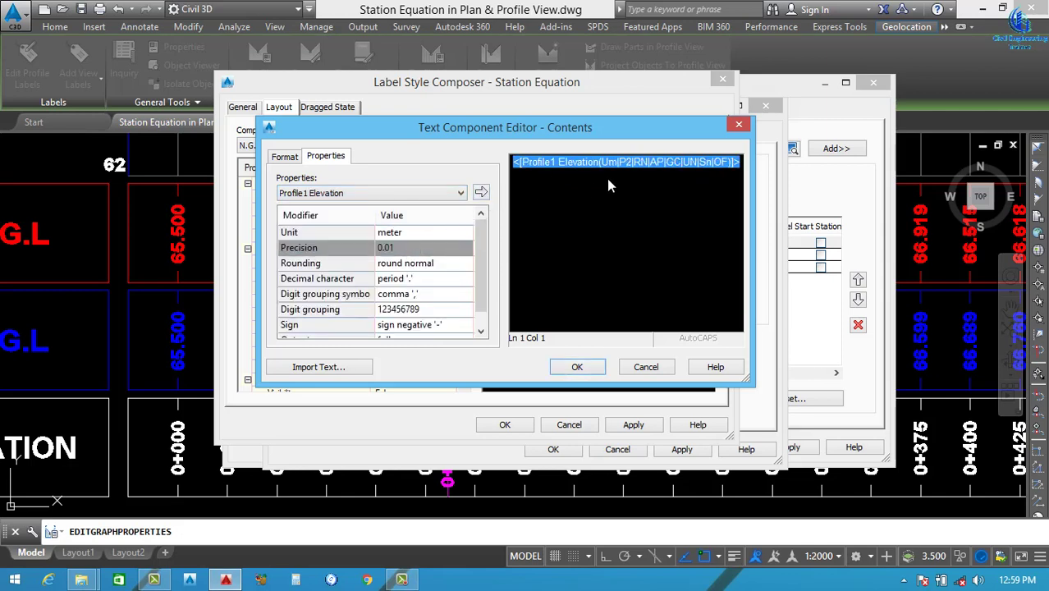
Format the Profile1 Elevation text as bold and red, and accept the contents
left_click(284, 157)
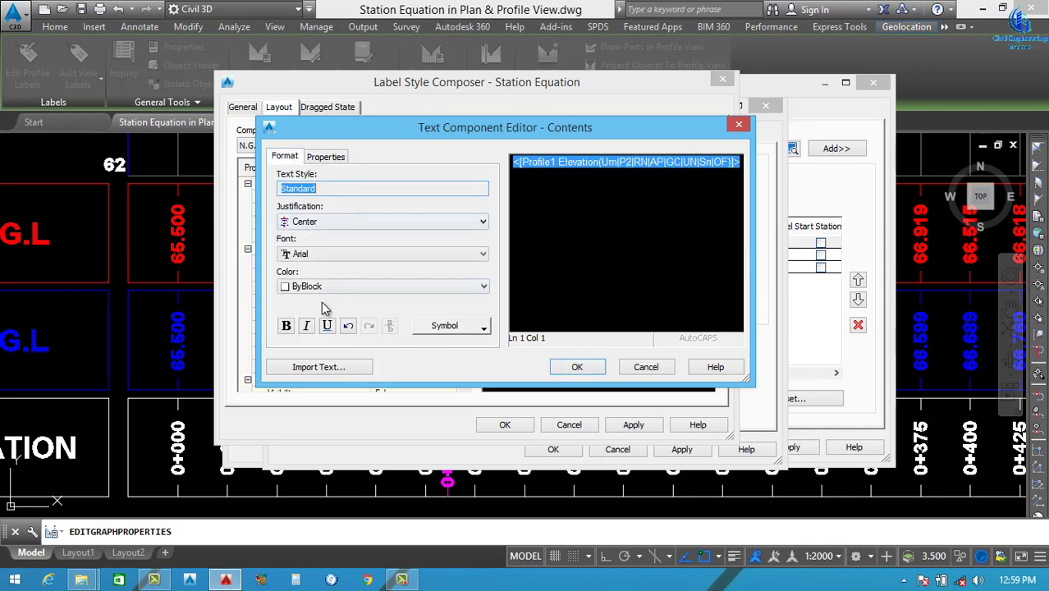
left_click(286, 326)
left_click(364, 287)
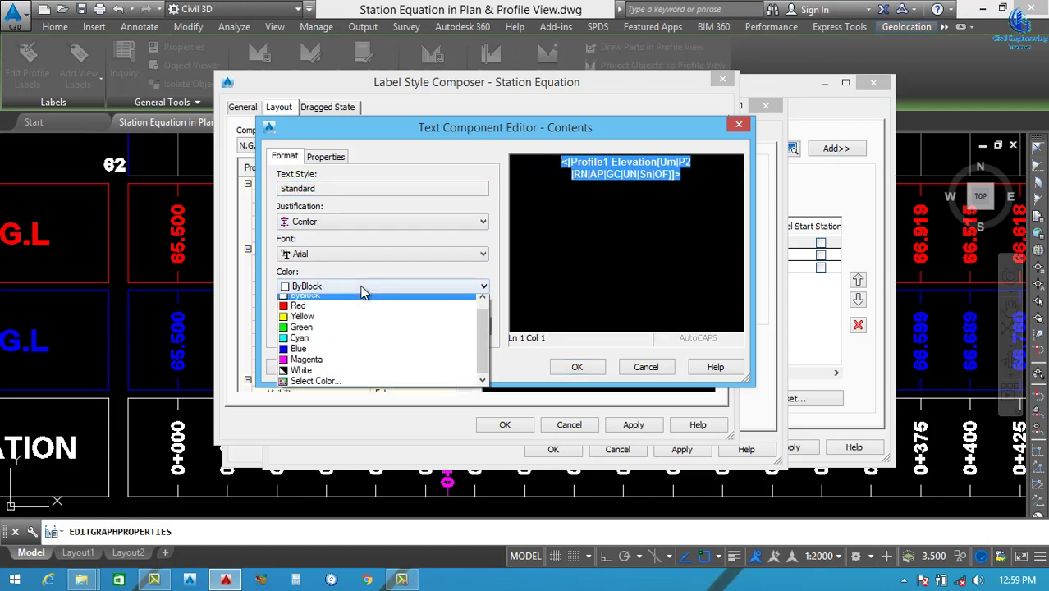
left_click(300, 311)
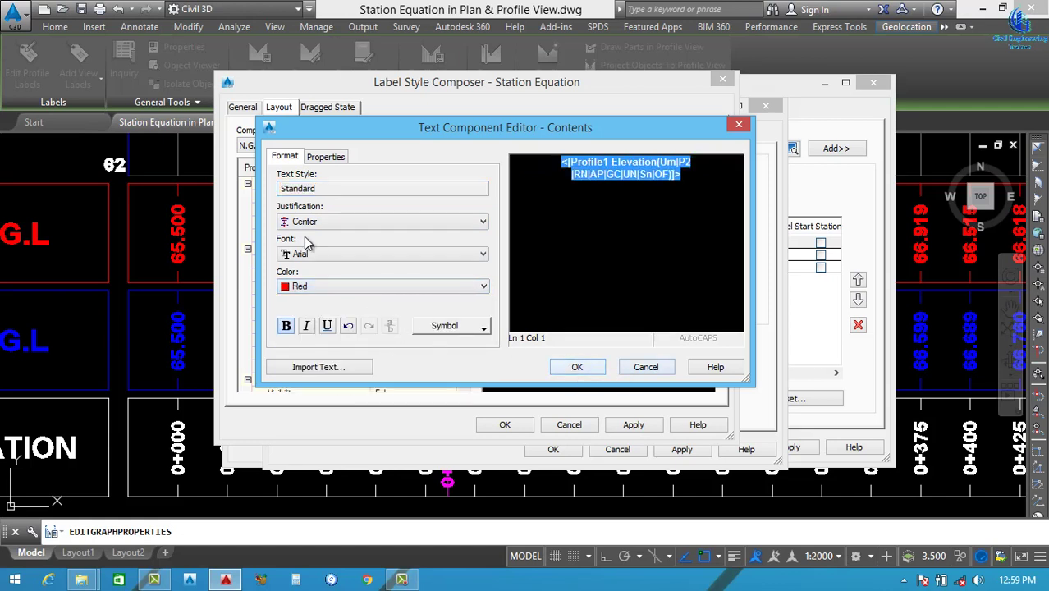
left_click(571, 365)
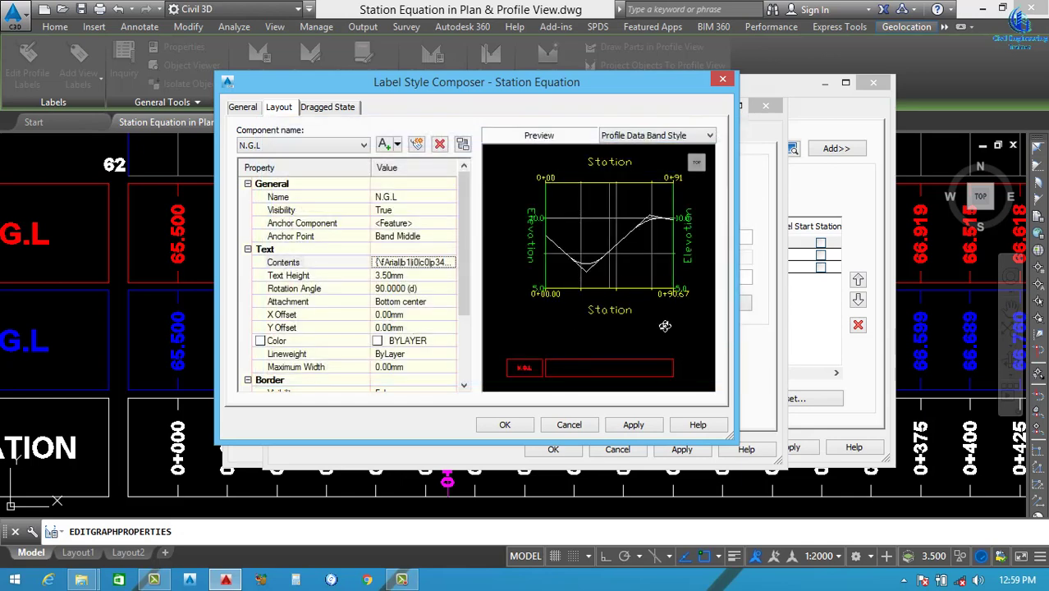
Set the N.G.L component's attachment to Middle center and its color to red, and accept the Station Equation label
left_click(428, 300)
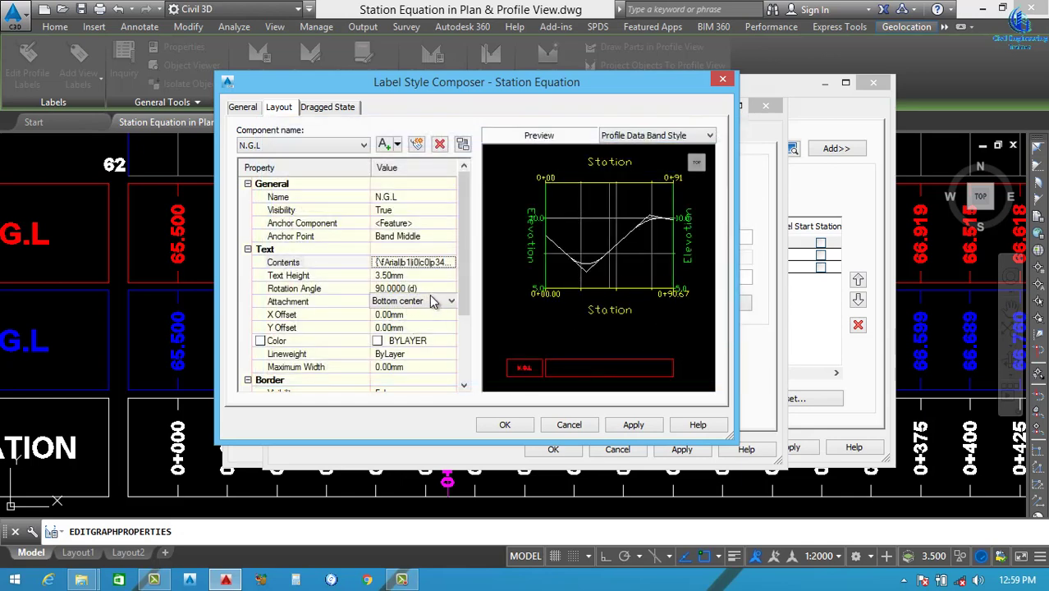
left_click(433, 302)
left_click(415, 355)
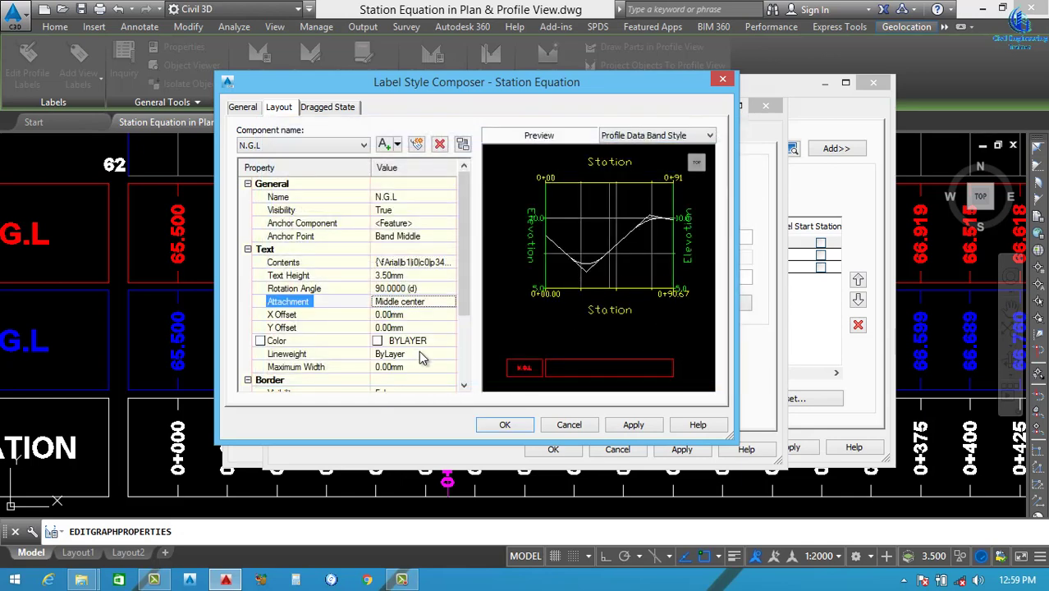
left_click(449, 341)
left_click(452, 341)
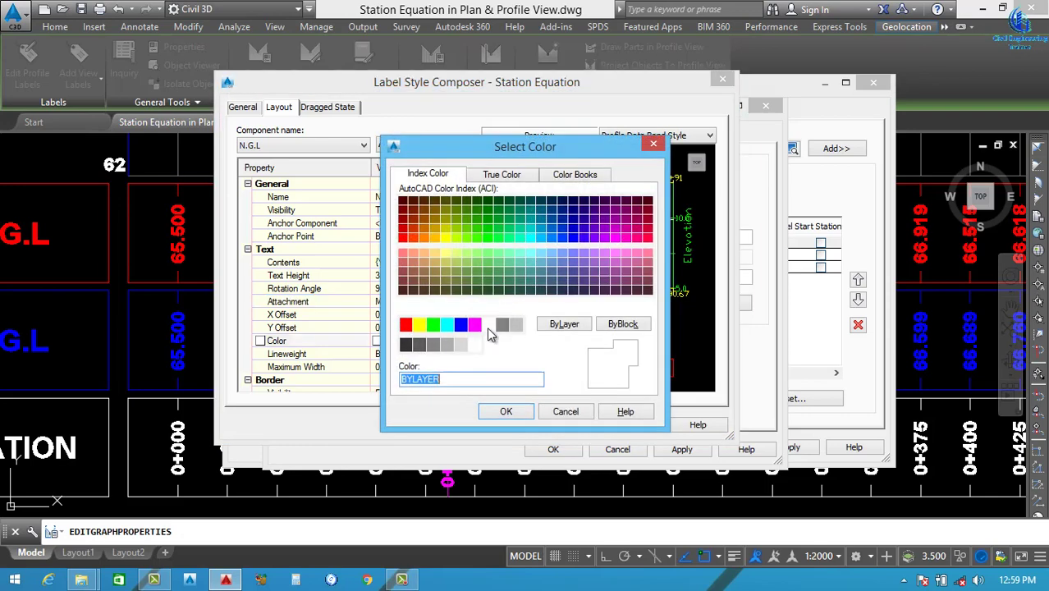
left_click(405, 324)
left_click(506, 411)
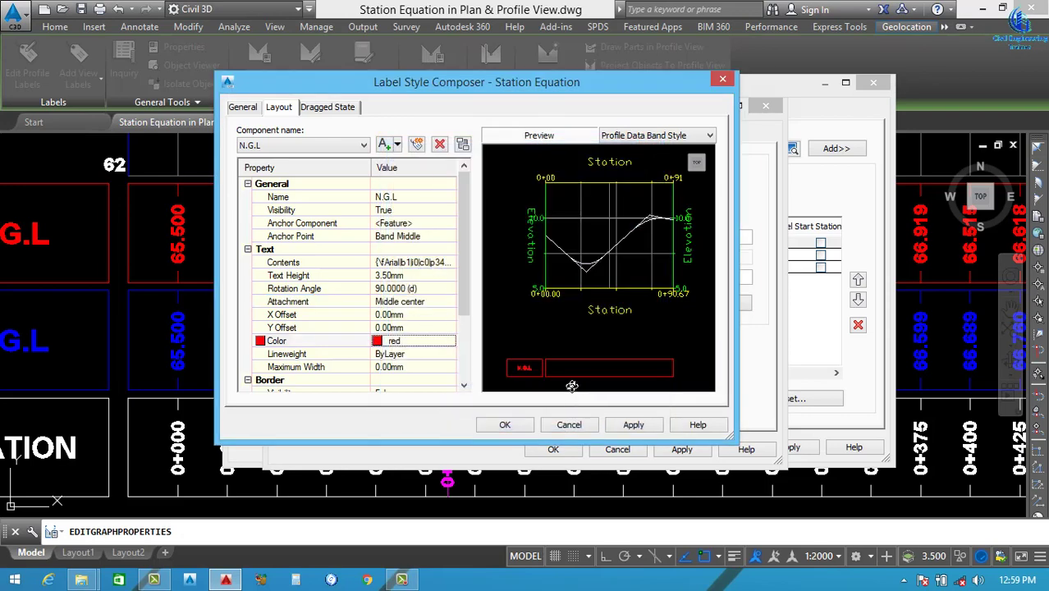
left_click(633, 424)
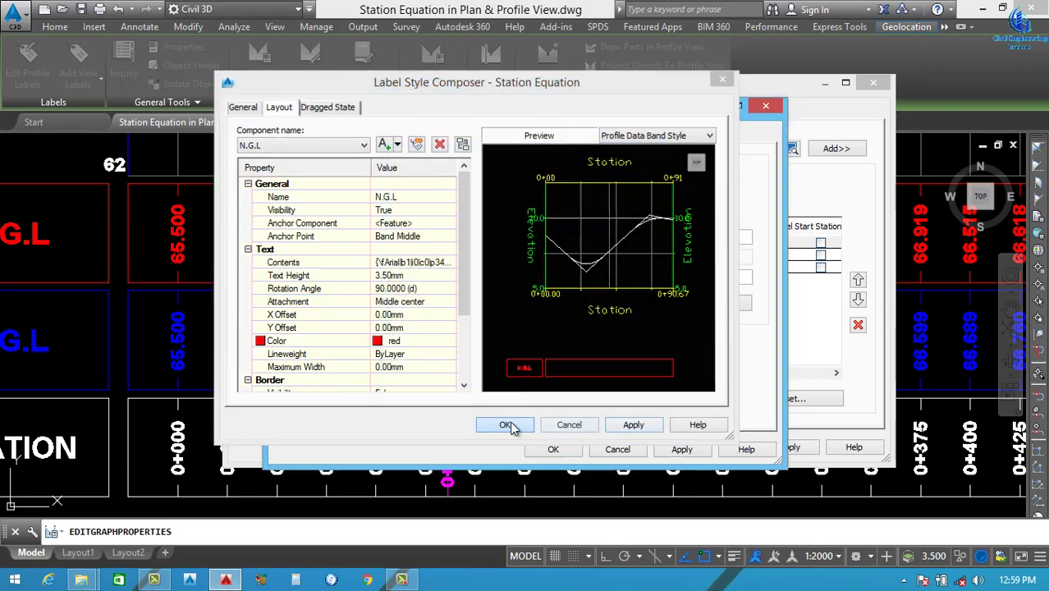
left_click(504, 425)
Make Labels and Ticks at Station Equations visible in the N.G.L band style, and set the ticks' color to red
left_click(398, 135)
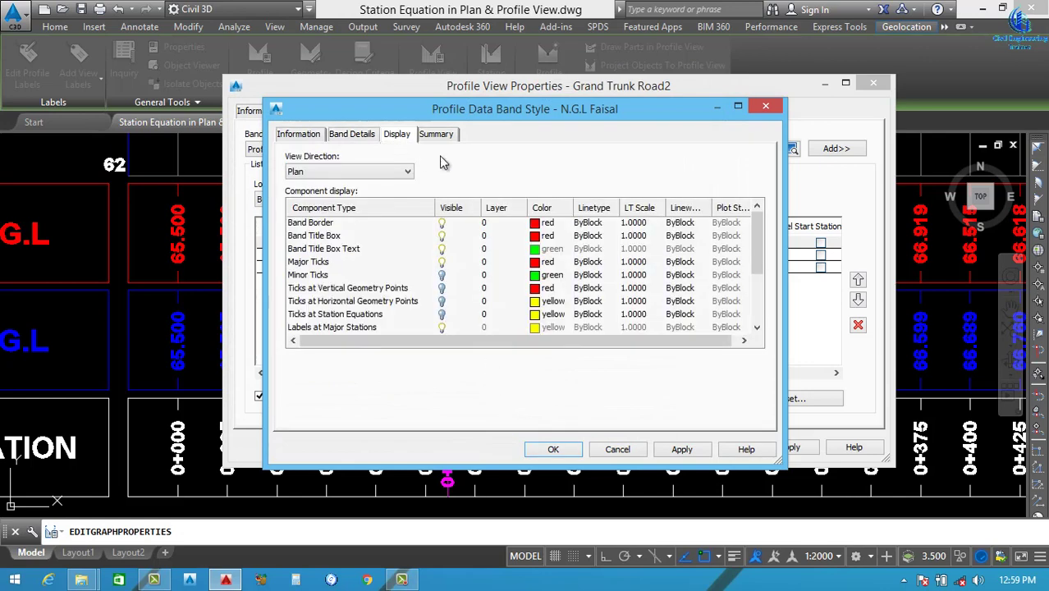
scroll(762, 255, "down", 3)
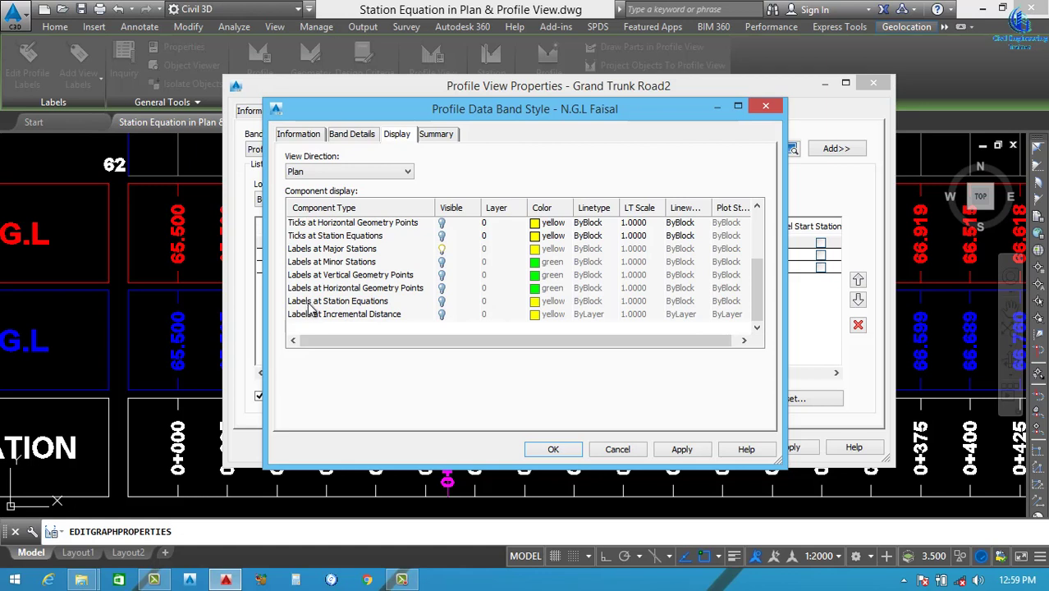
left_click(442, 302)
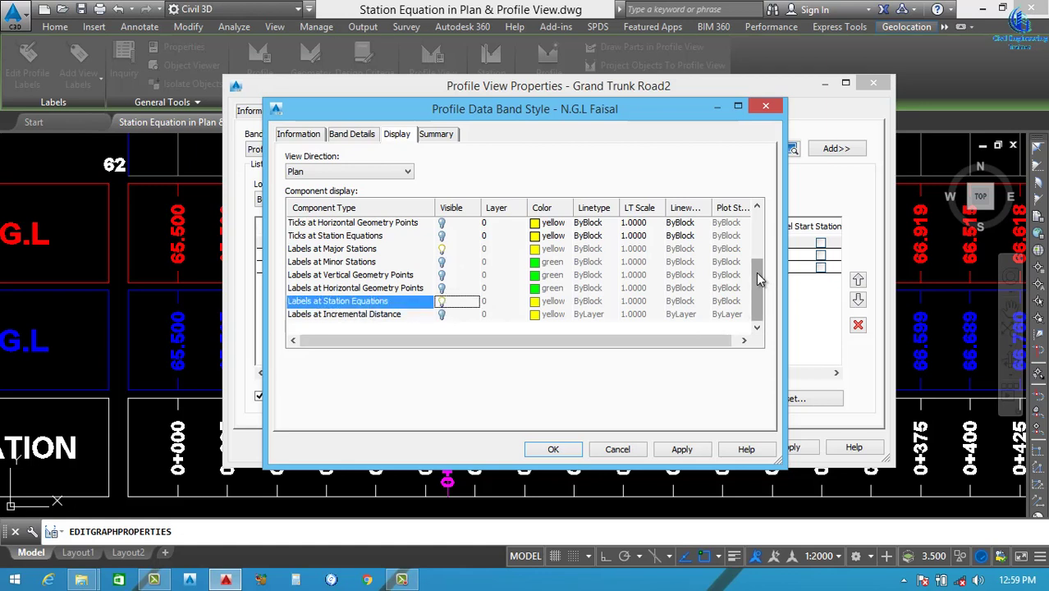
scroll(755, 267, "up", 1)
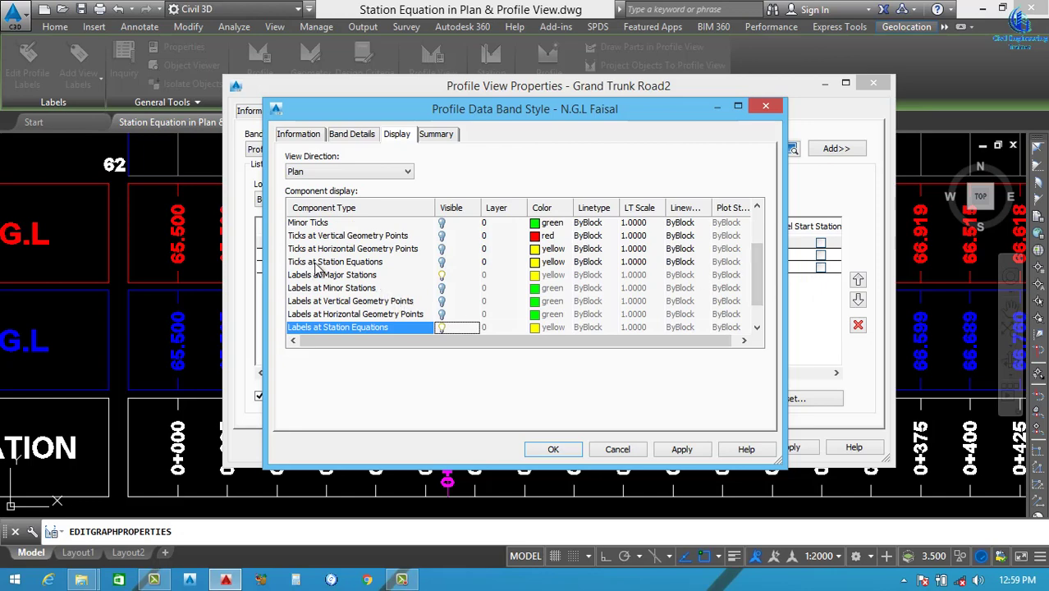
left_click(442, 263)
left_click(549, 262)
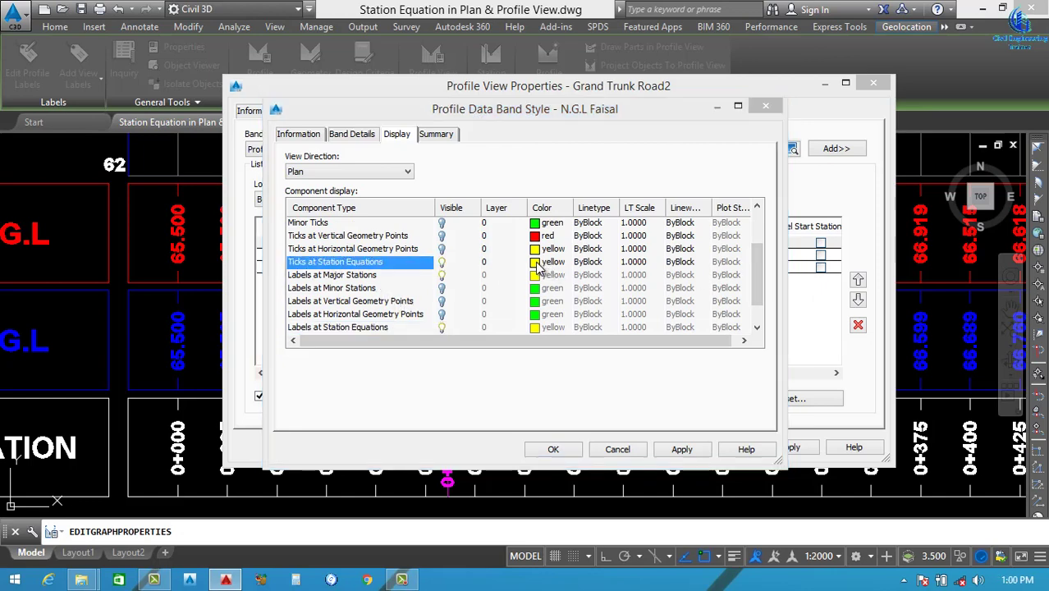
left_click(405, 324)
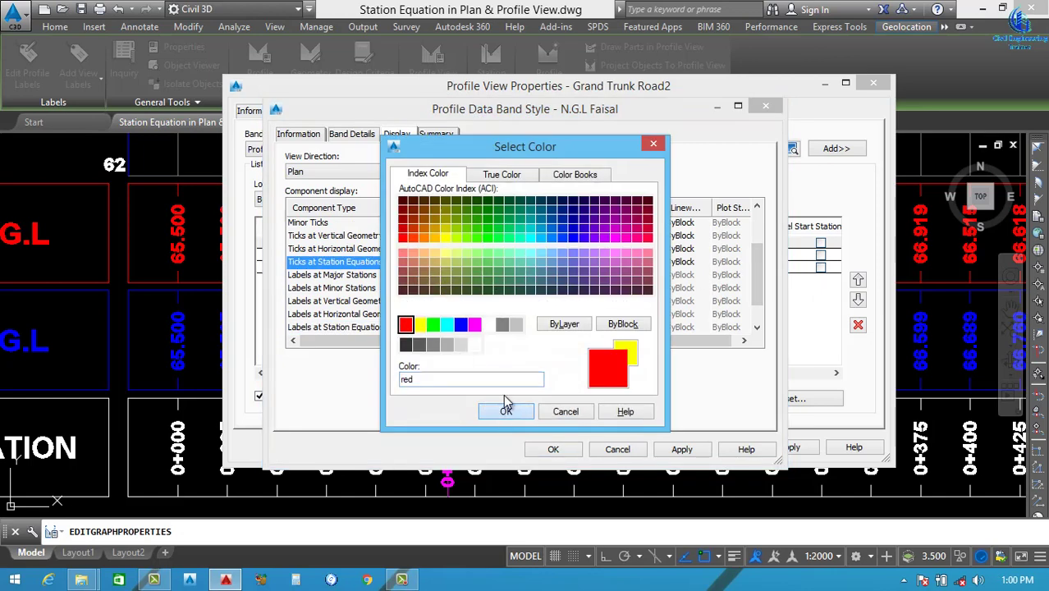
left_click(505, 410)
Accept the edited N.G.L band style, apply it to the profile view, and deselect the view
left_click(553, 449)
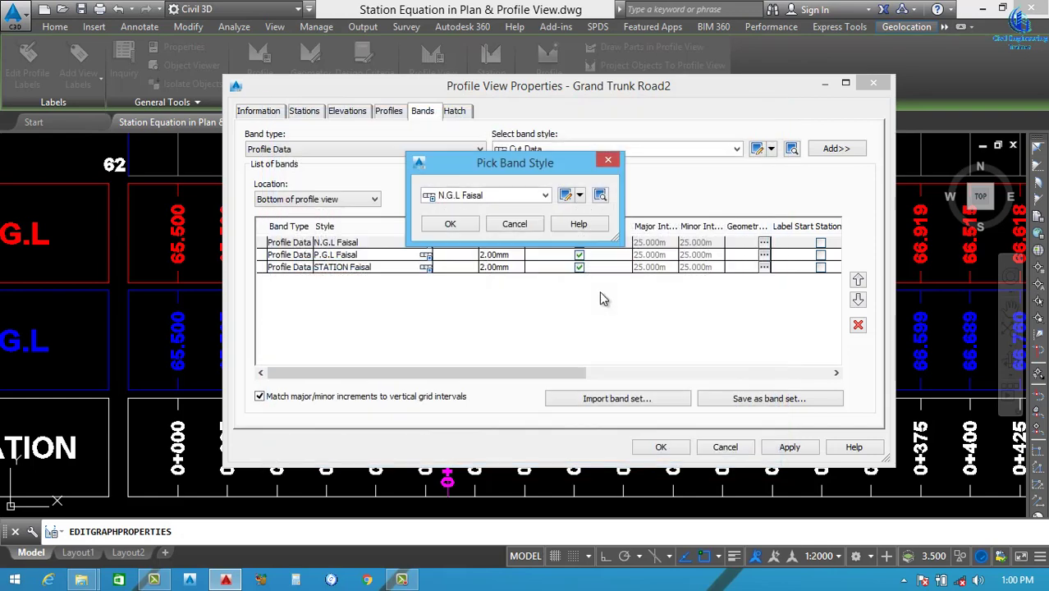
left_click(450, 225)
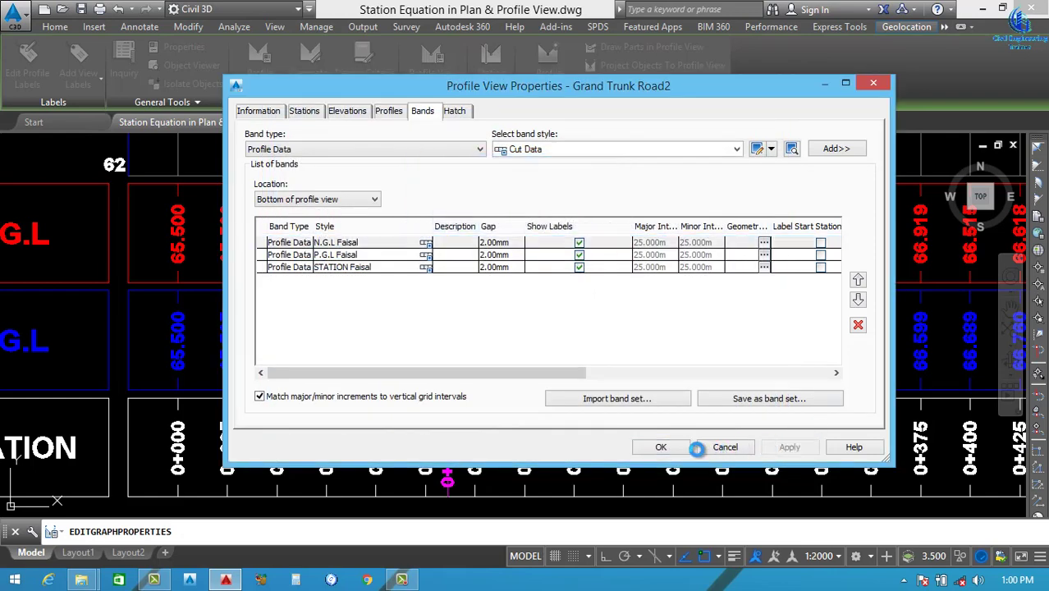
left_click(663, 447)
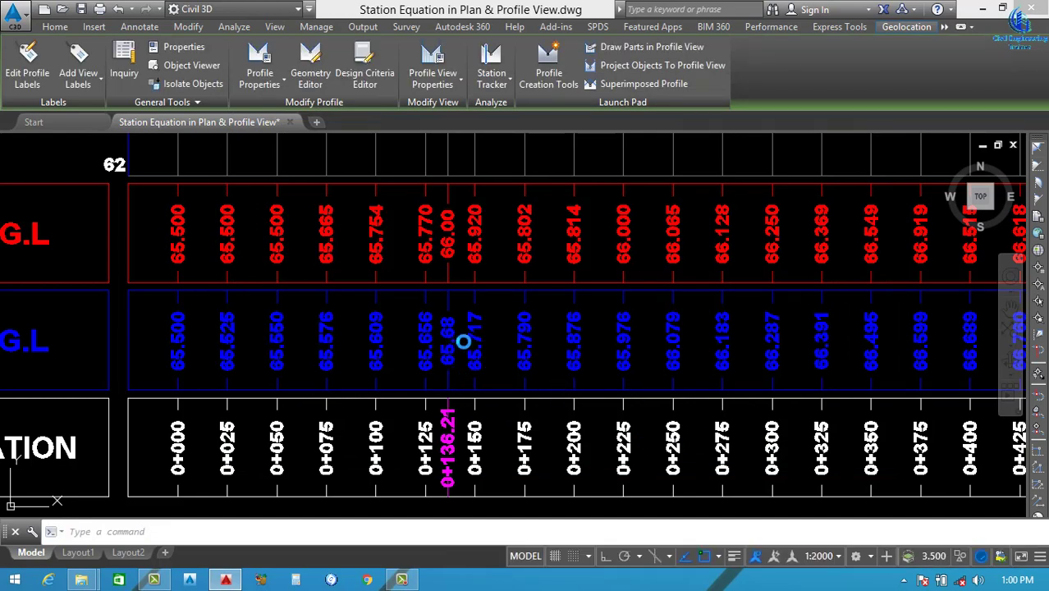
key("Escape")
Draw a polyline from the dashed blue line across the alignment's curve in plan, between stations 0+600 and 0+700
scroll(447, 354, "down", 6)
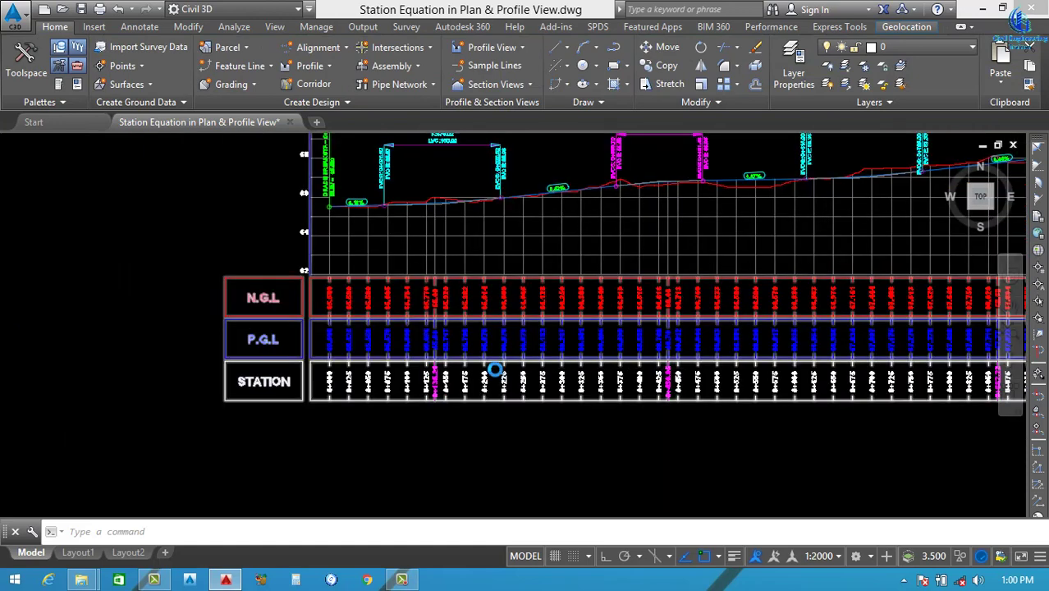
scroll(471, 346, "down", 3)
scroll(328, 452, "up", 4)
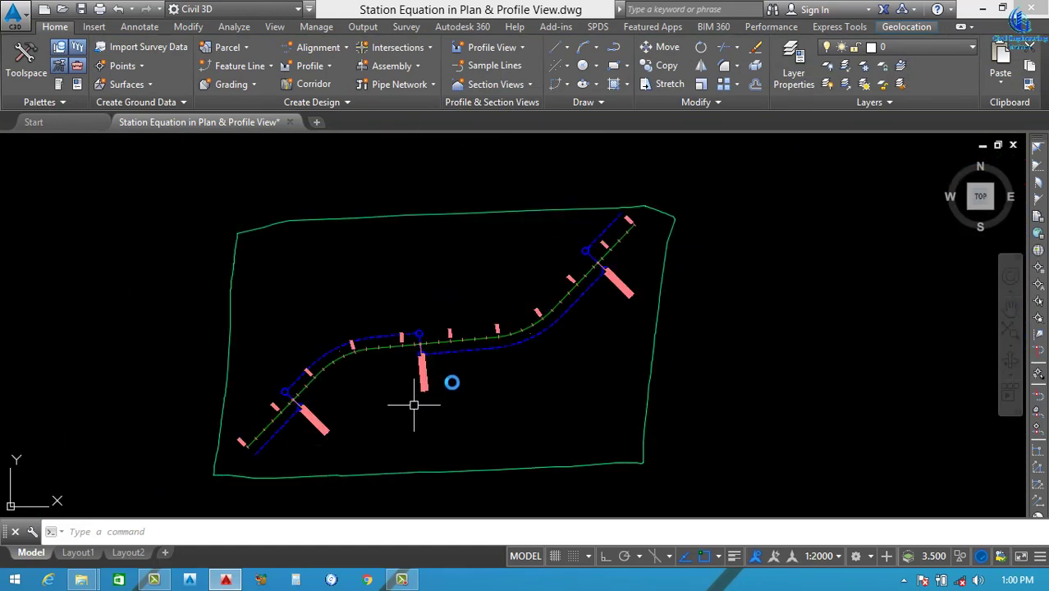
scroll(524, 337, "up", 3)
scroll(518, 322, "up", 3)
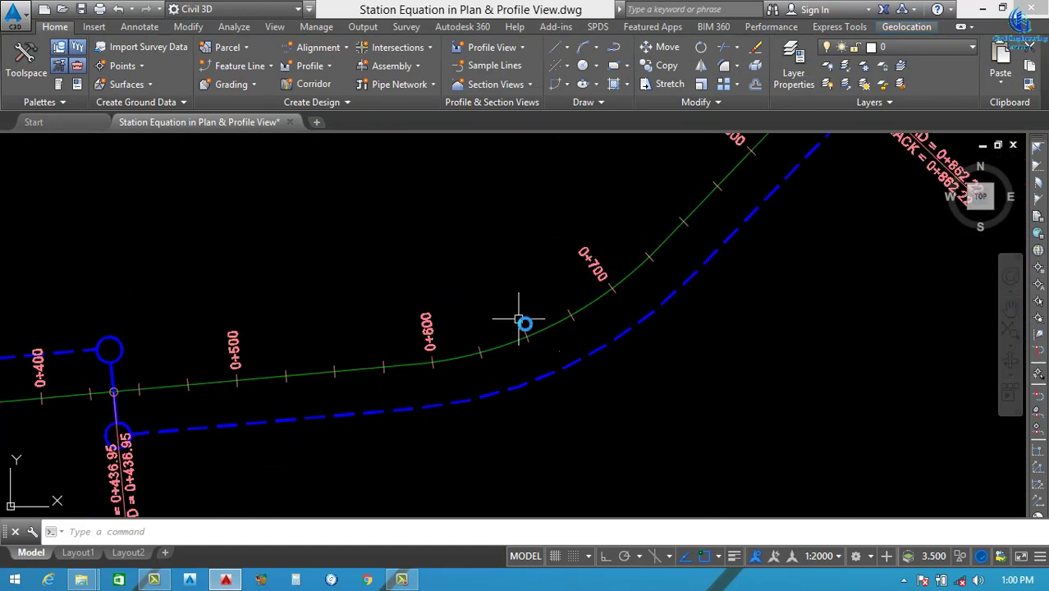
type("l")
key("Return")
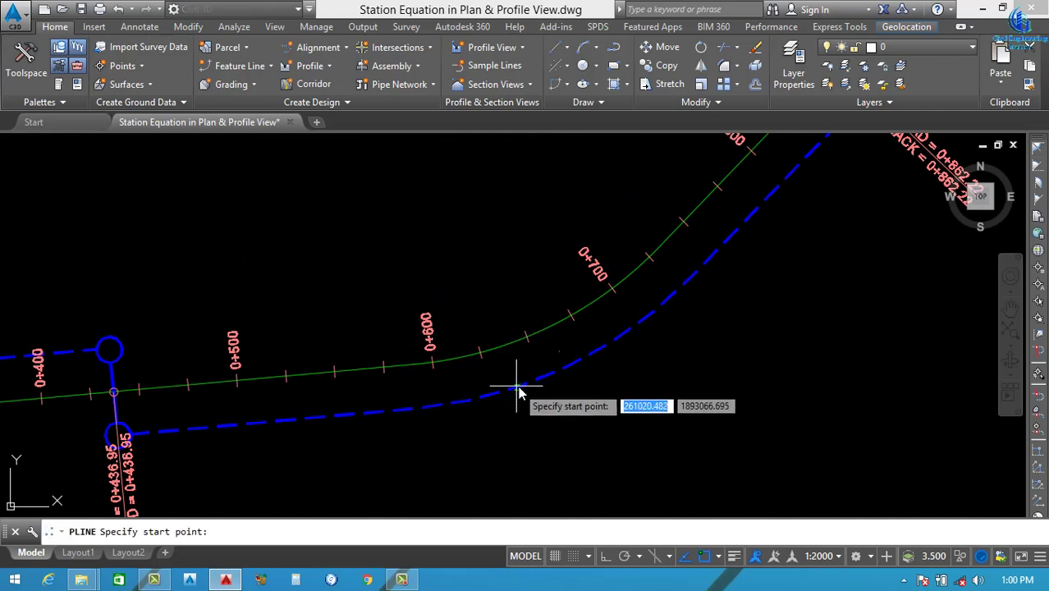
left_click(519, 385)
left_click(472, 254)
key("Return")
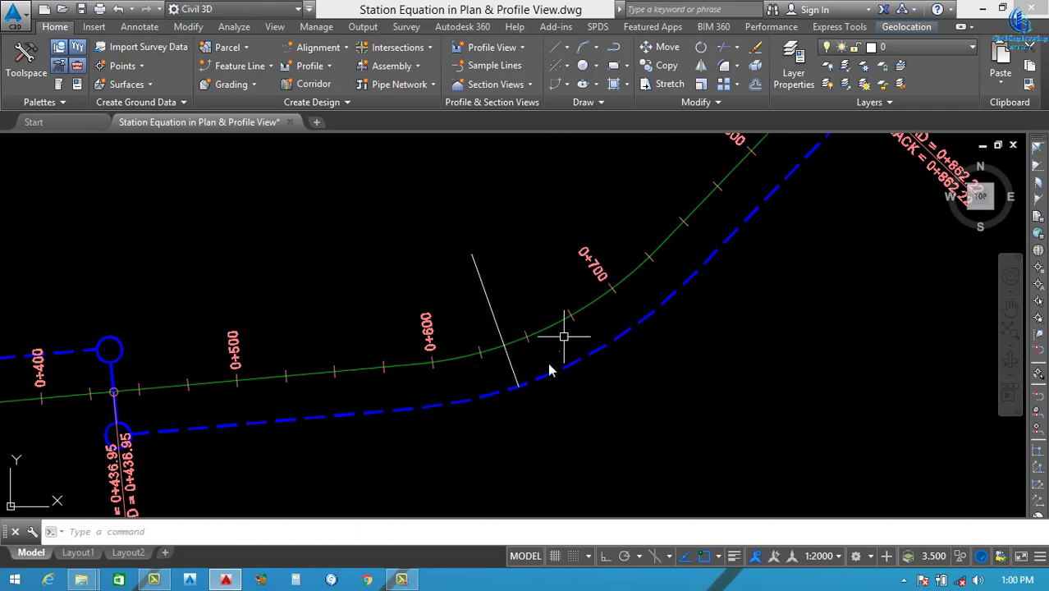
Add a station equation to the Grand Trunk Road alignment where the polyline crosses its curve, at station 0+637.68
left_click(505, 347)
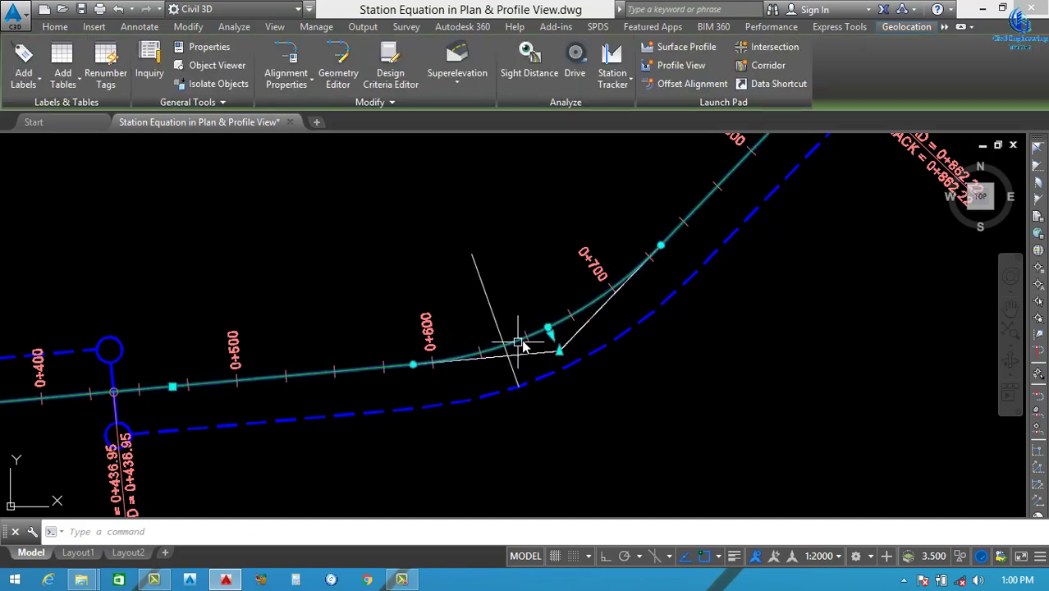
right_click(538, 217)
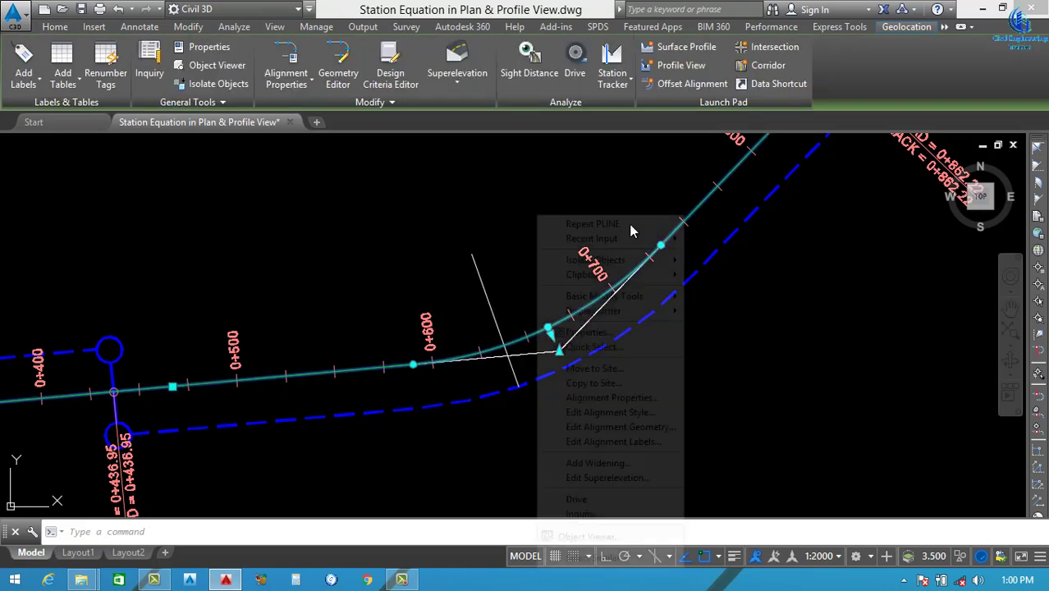
left_click(612, 398)
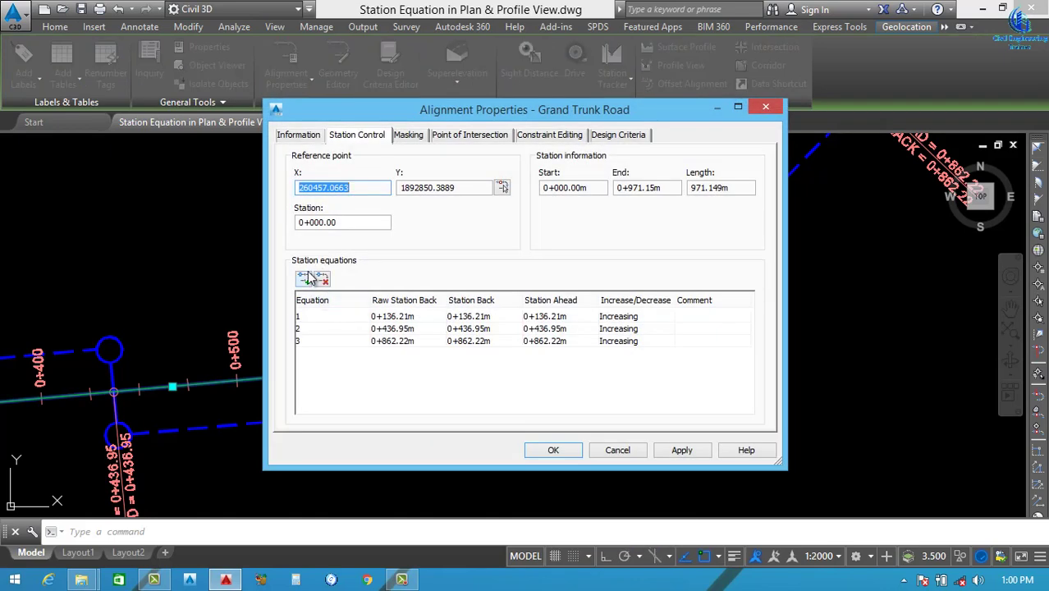
left_click(308, 278)
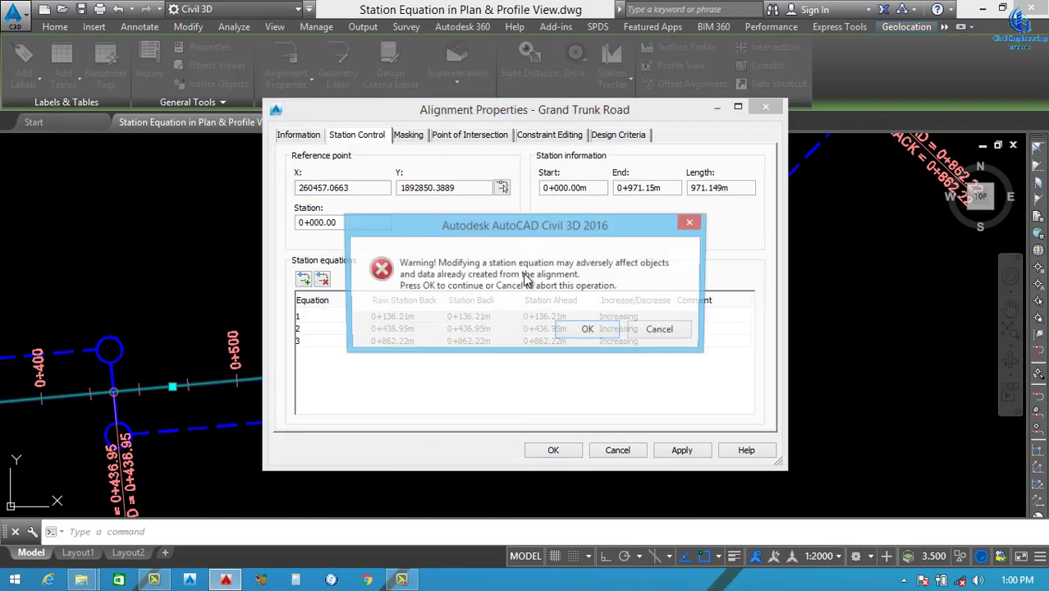
left_click(594, 331)
scroll(438, 358, "up", 6)
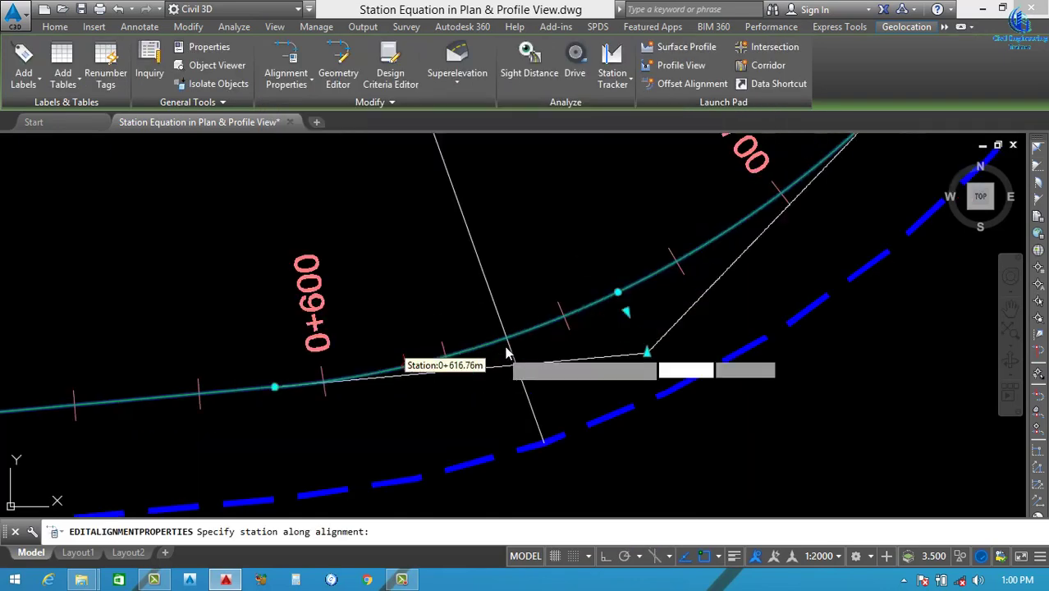
left_click(509, 341)
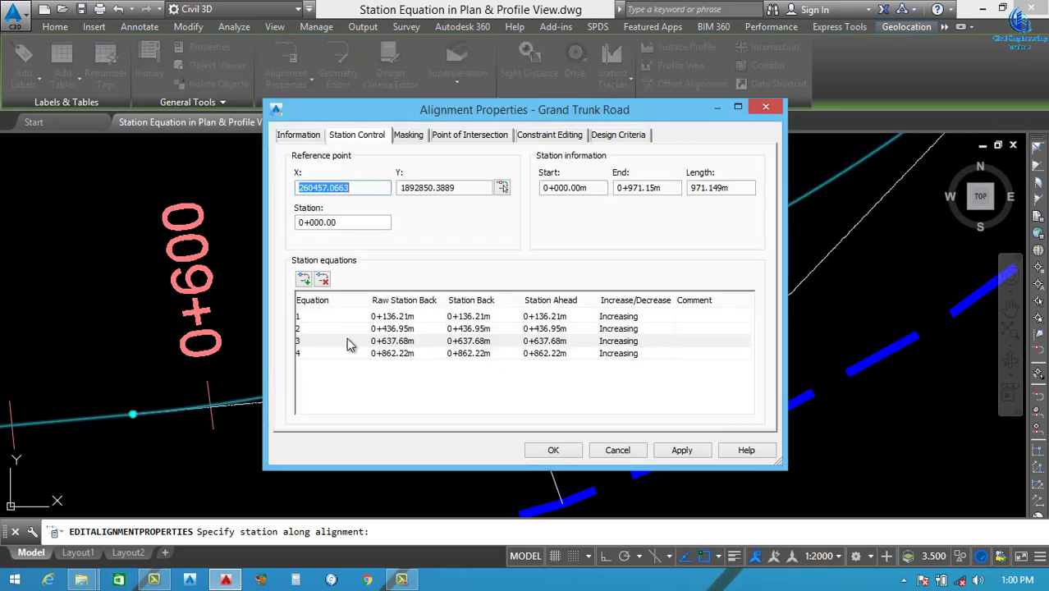
Add another station equation on the straight beyond the curve, at about station 0+761.92, and accept the alignment properties
left_click(303, 280)
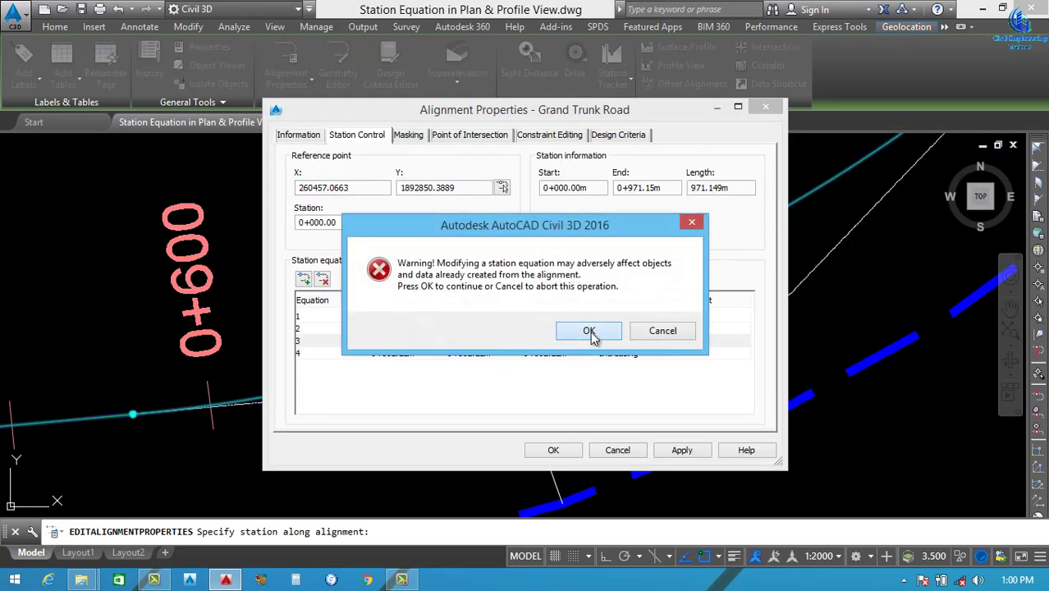
left_click(589, 332)
scroll(503, 386, "down", 5)
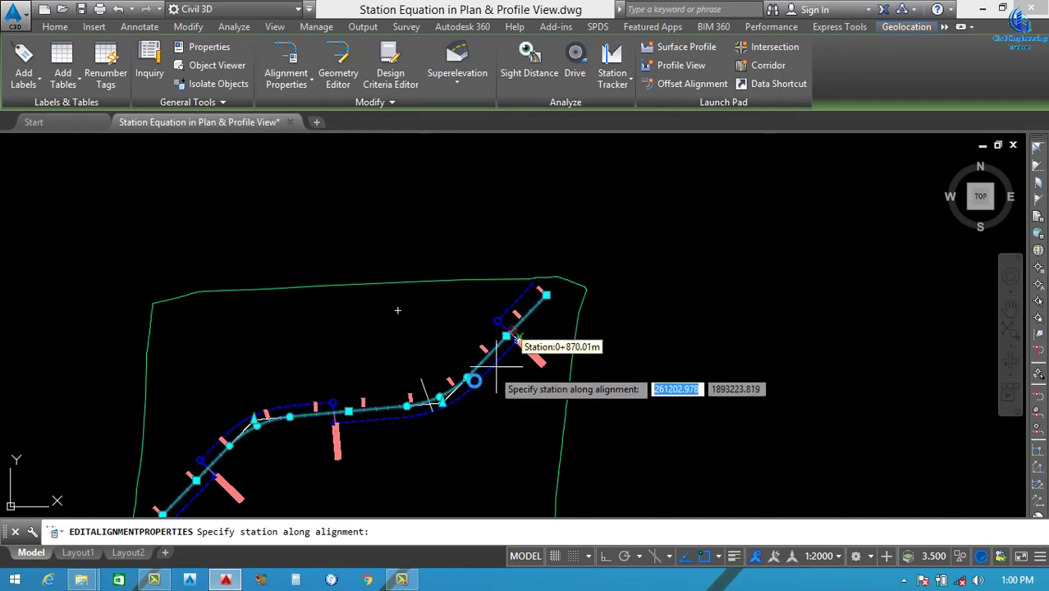
scroll(484, 369, "up", 5)
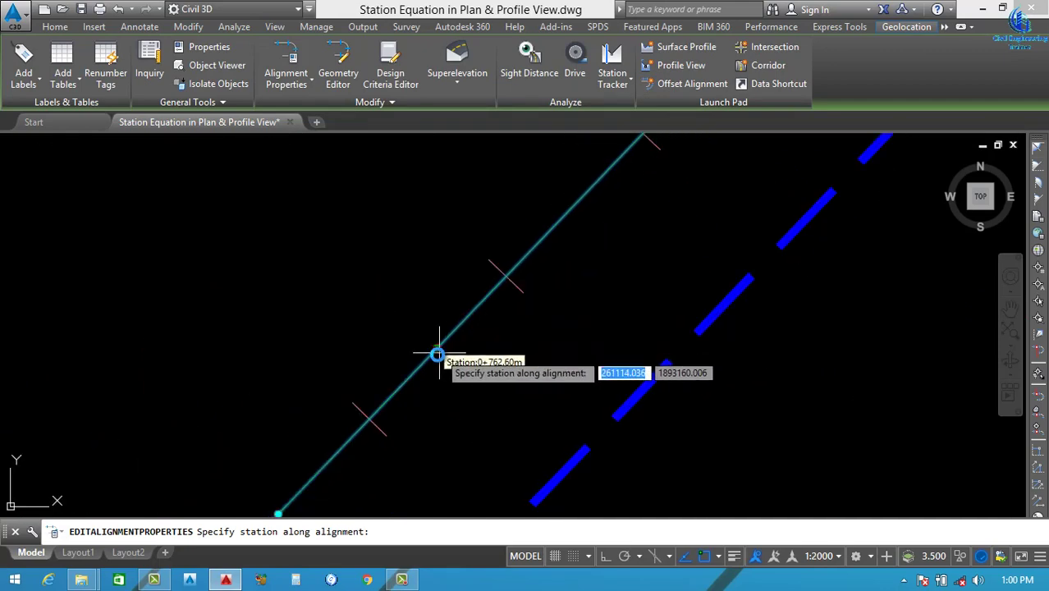
left_click(438, 354)
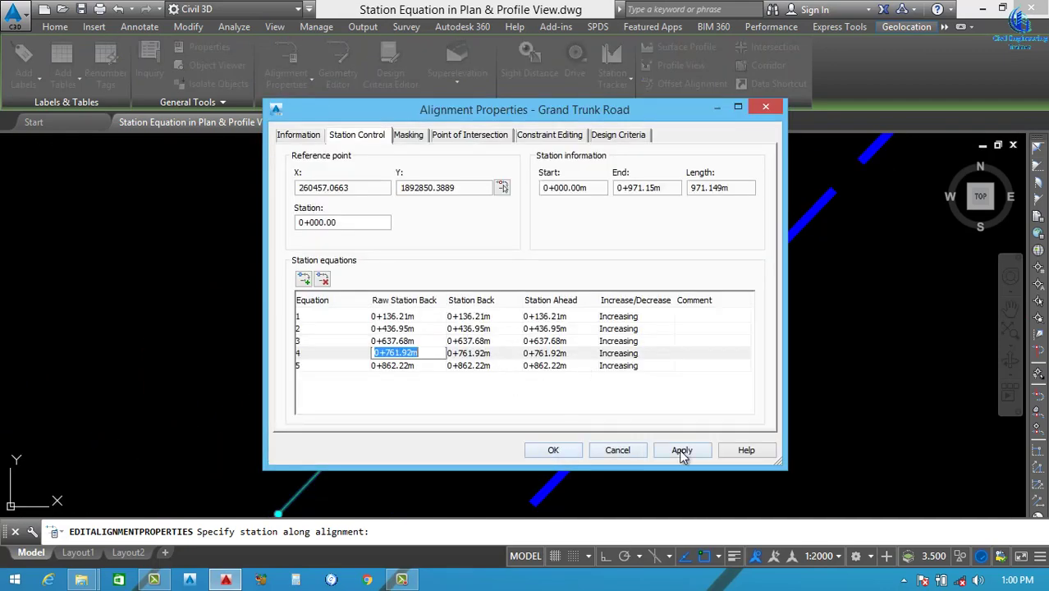
left_click(553, 449)
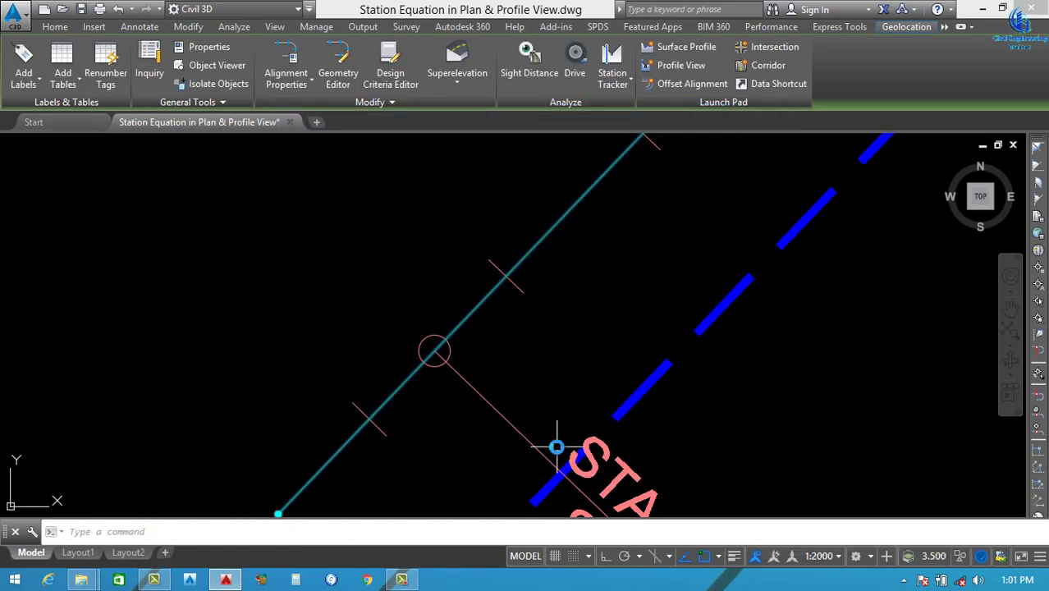
Examine the station equation labels in plan and in the profile view's bands, and deselect the alignment
scroll(553, 461, "down", 6)
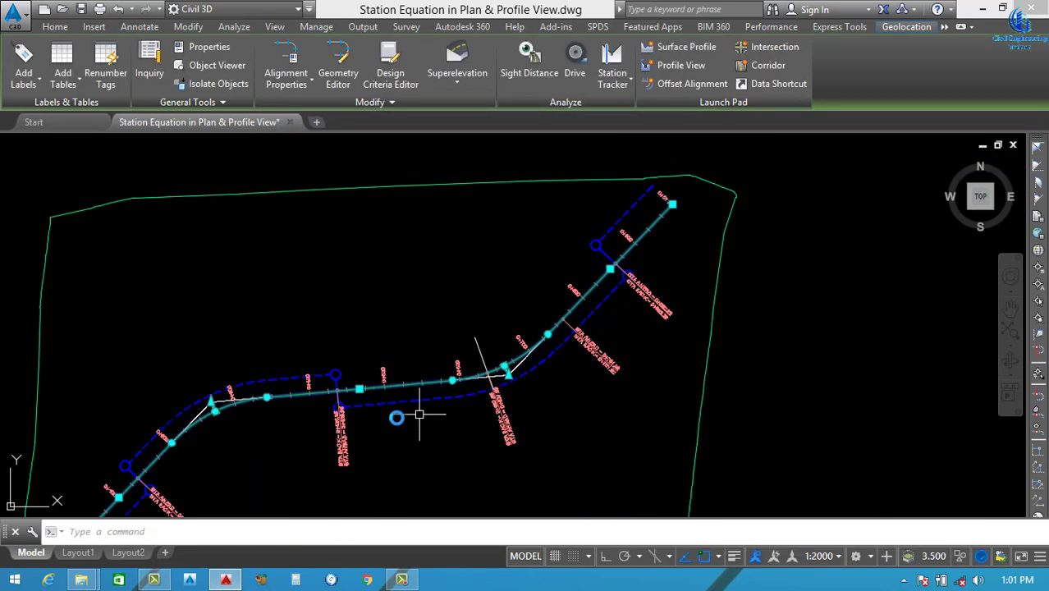
scroll(462, 400, "down", 5)
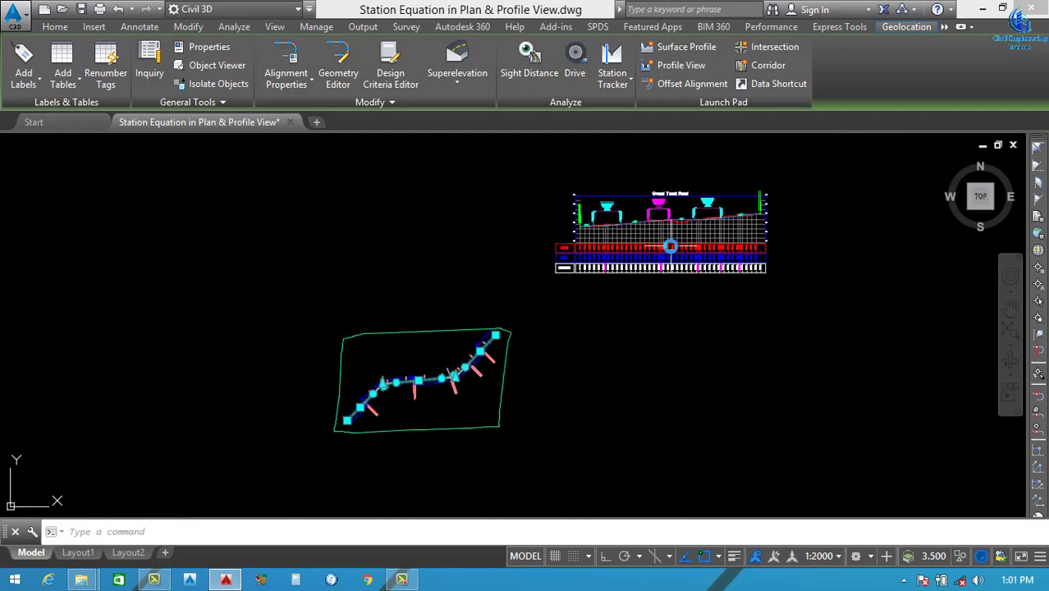
scroll(673, 255, "up", 5)
scroll(624, 322, "up", 4)
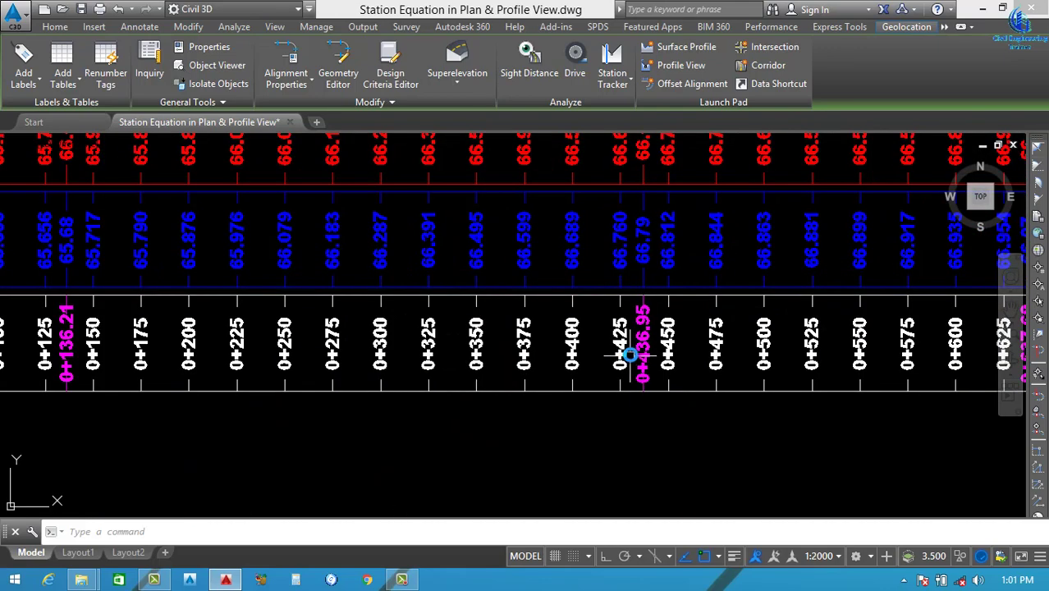
scroll(591, 353, "down", 2)
scroll(624, 349, "down", 2)
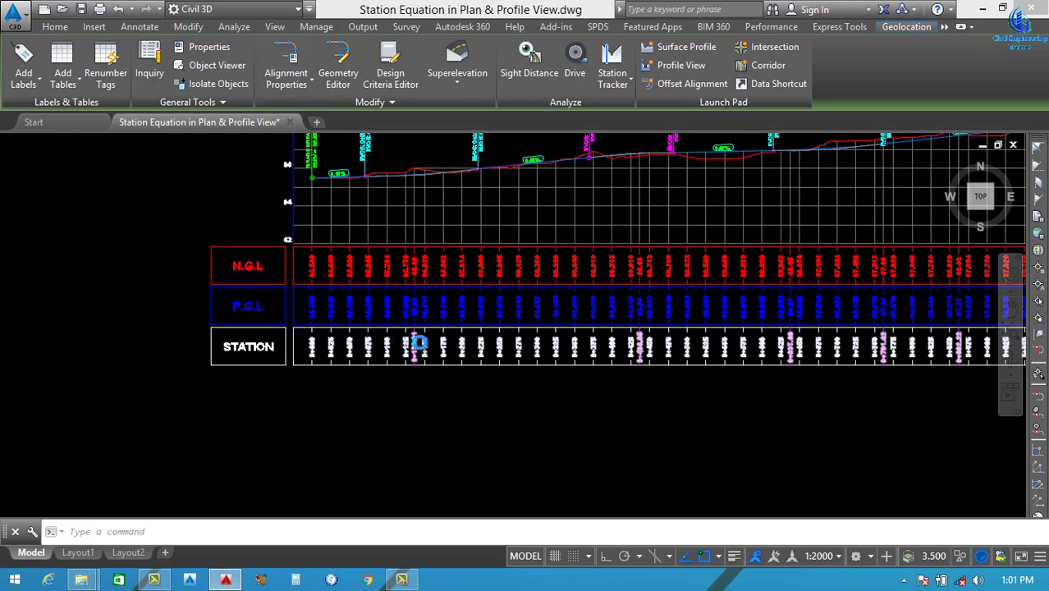
scroll(419, 344, "down", 2)
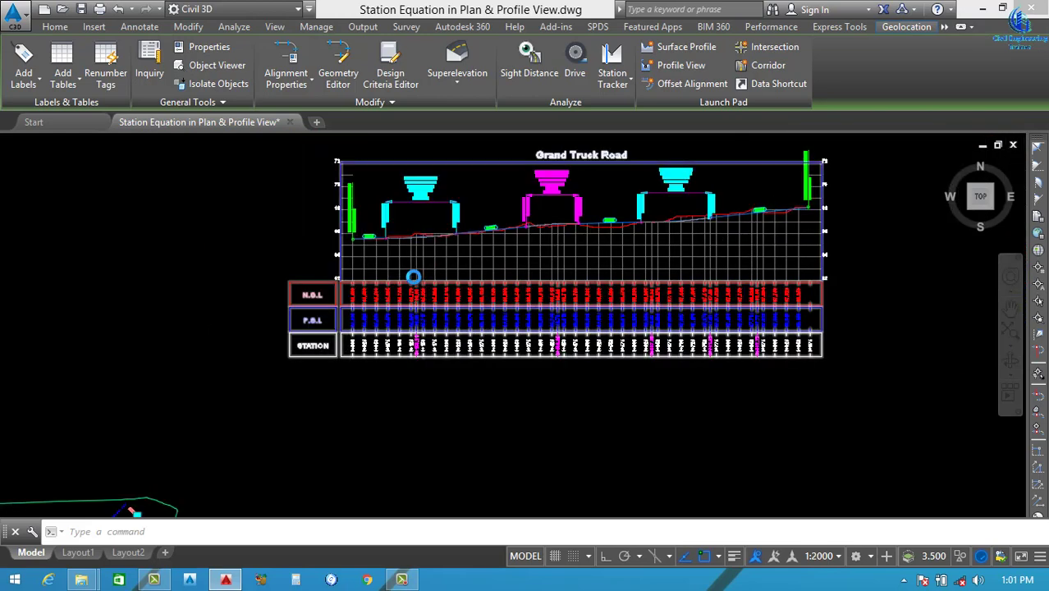
scroll(414, 277, "up", 3)
scroll(418, 232, "up", 2)
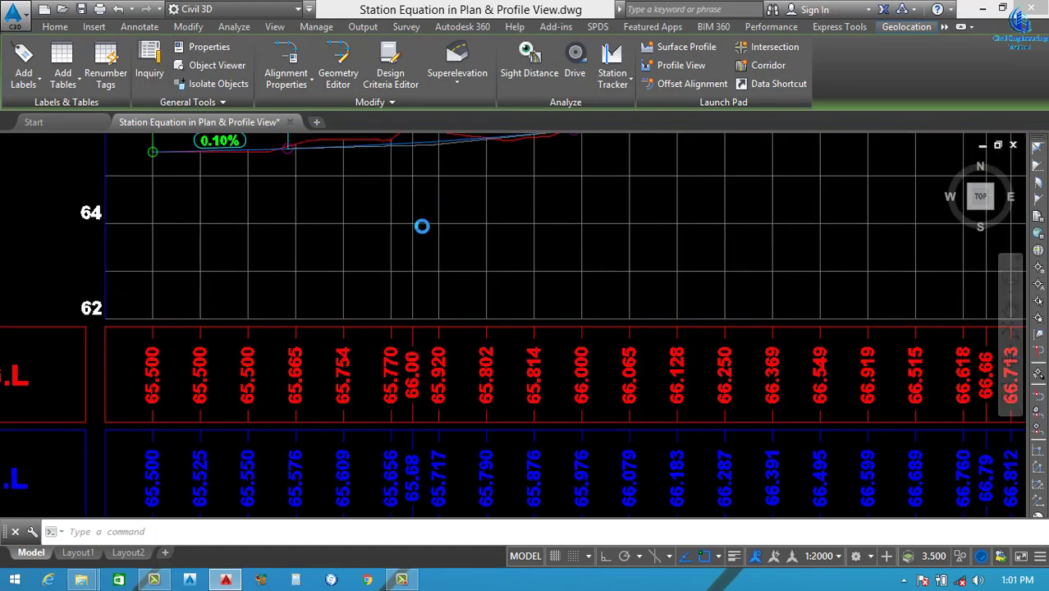
scroll(421, 226, "up", 2)
scroll(415, 345, "down", 8)
scroll(419, 353, "up", 2)
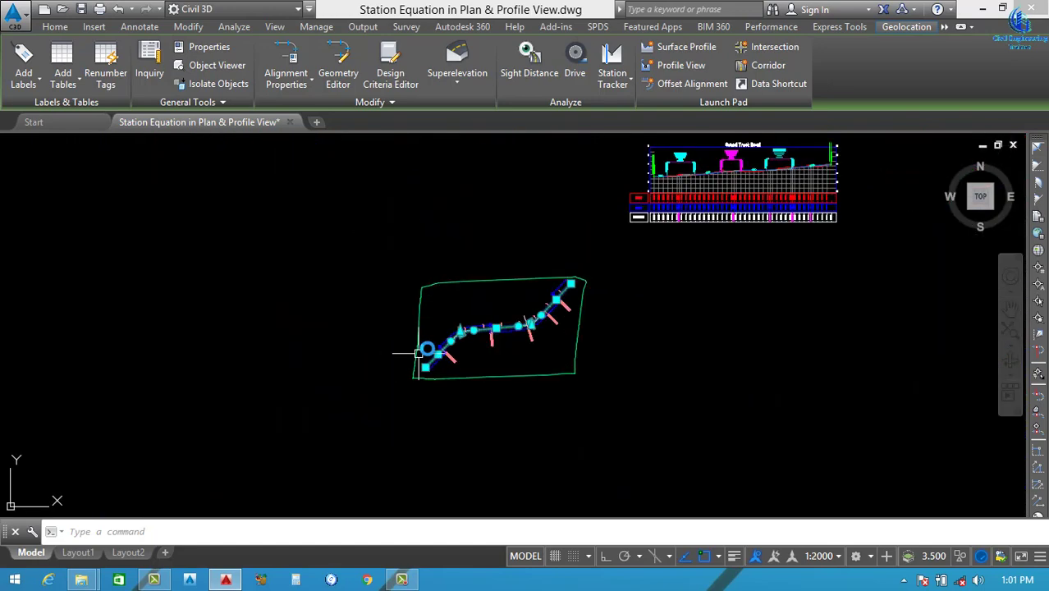
scroll(418, 353, "up", 10)
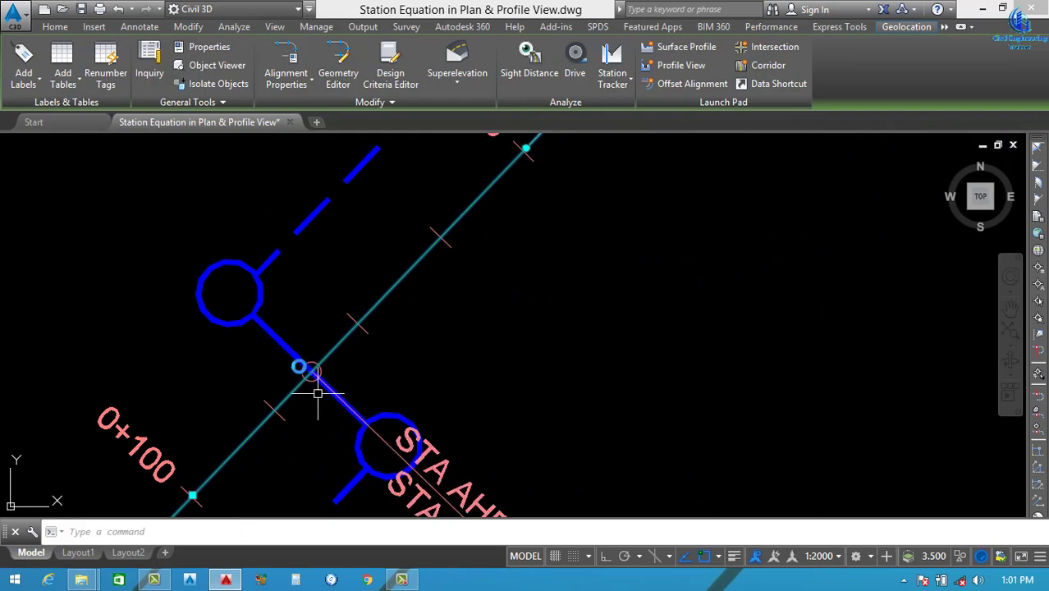
key("Escape")
scroll(280, 340, "up", 2)
scroll(351, 363, "down", 8)
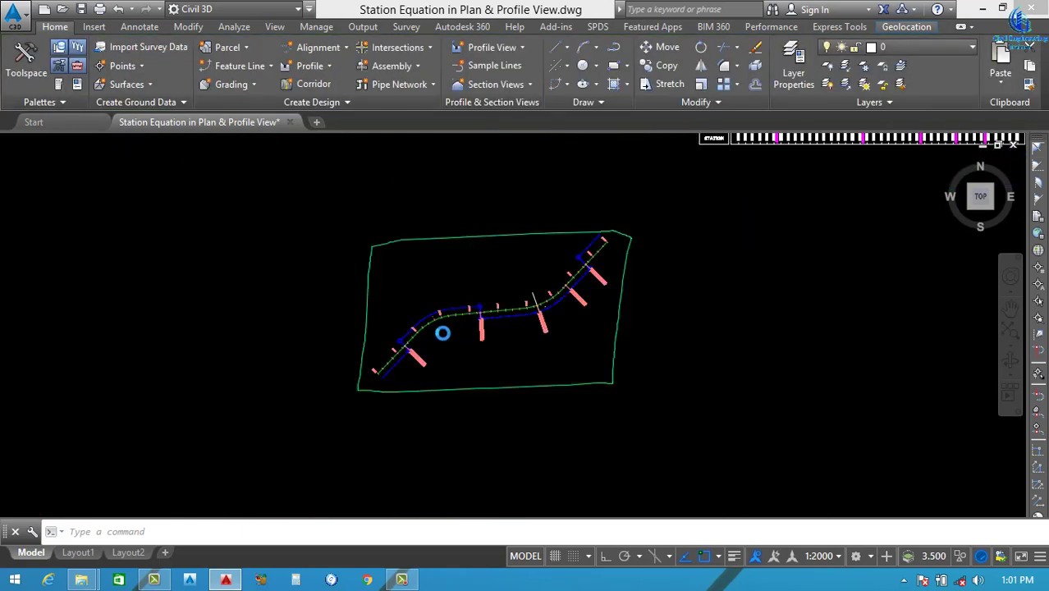
Draw a small circle on the profile view's vertical grid line at station equation 0+136.21, above the N.G.L band
scroll(443, 332, "down", 2)
scroll(637, 221, "up", 6)
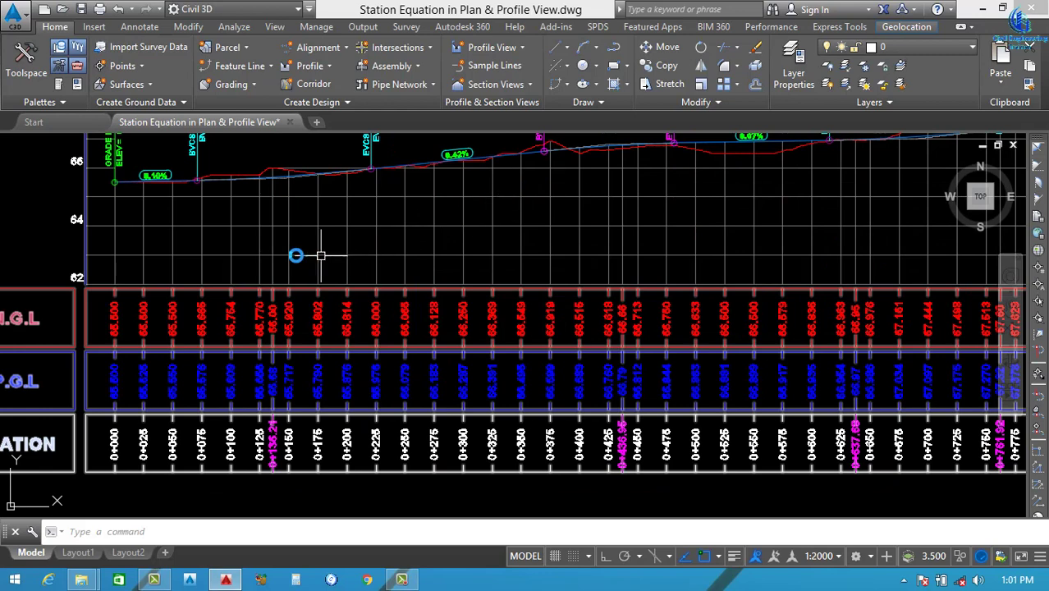
scroll(265, 252, "up", 4)
type("c")
key("Return")
scroll(281, 291, "up", 2)
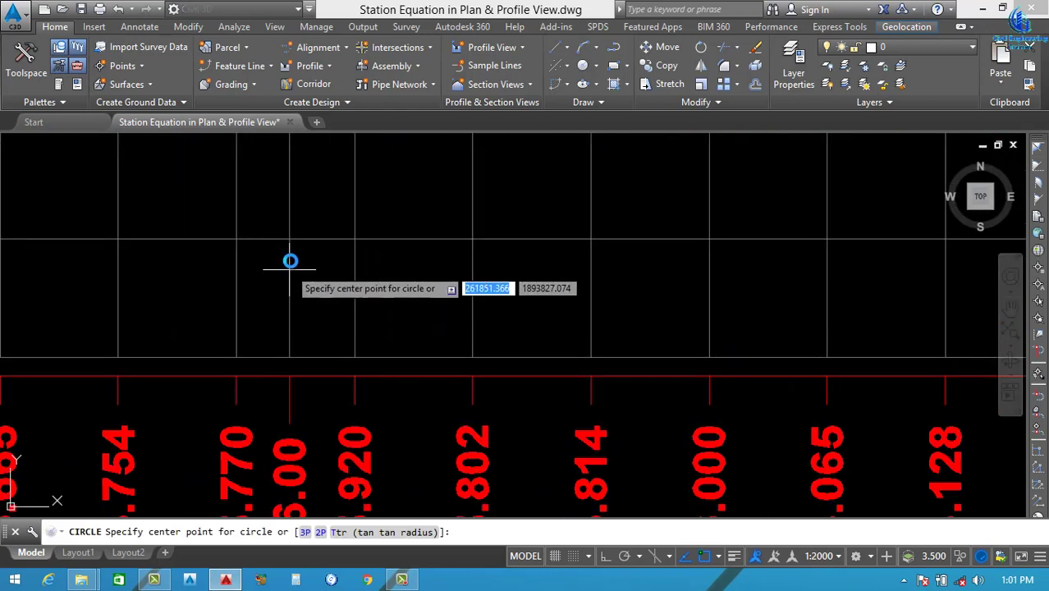
left_click(288, 195)
left_click(297, 214)
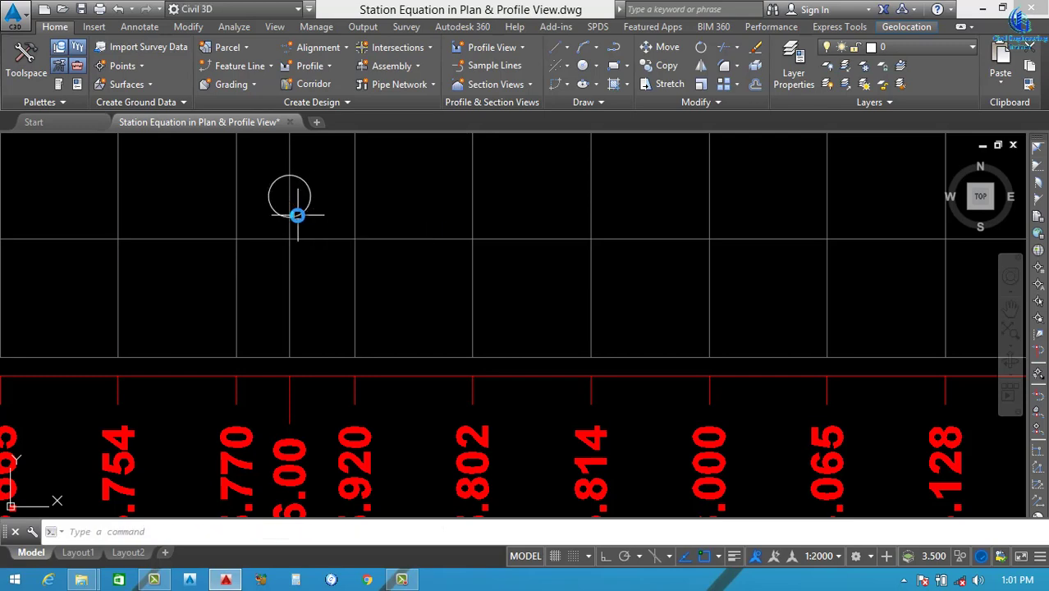
Copy the circle from its center onto the profile grid line at station equation 0+436.95
scroll(290, 238, "down", 4)
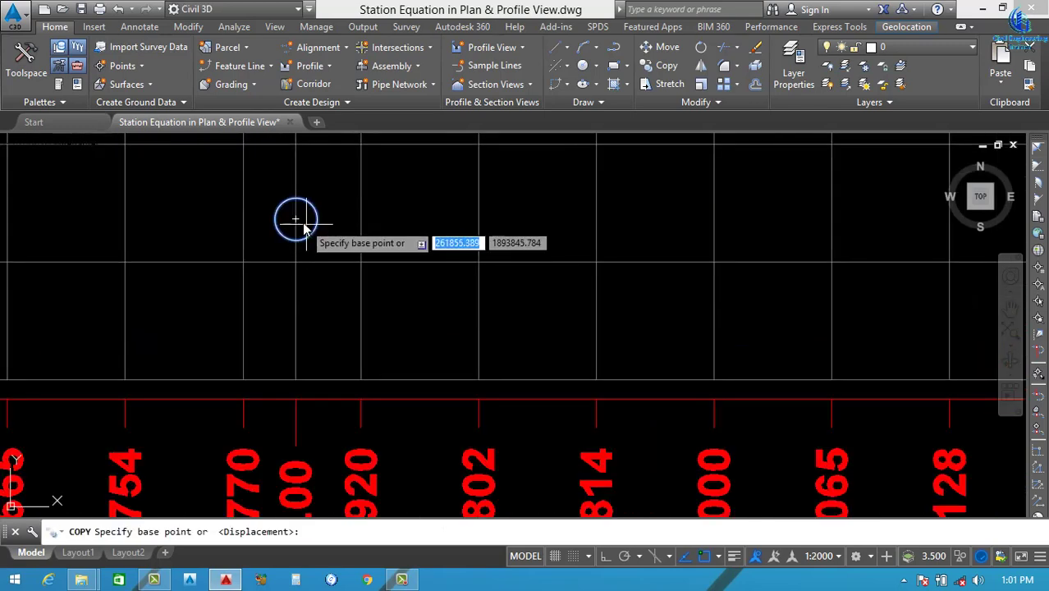
left_click(299, 221)
scroll(297, 223, "down", 5)
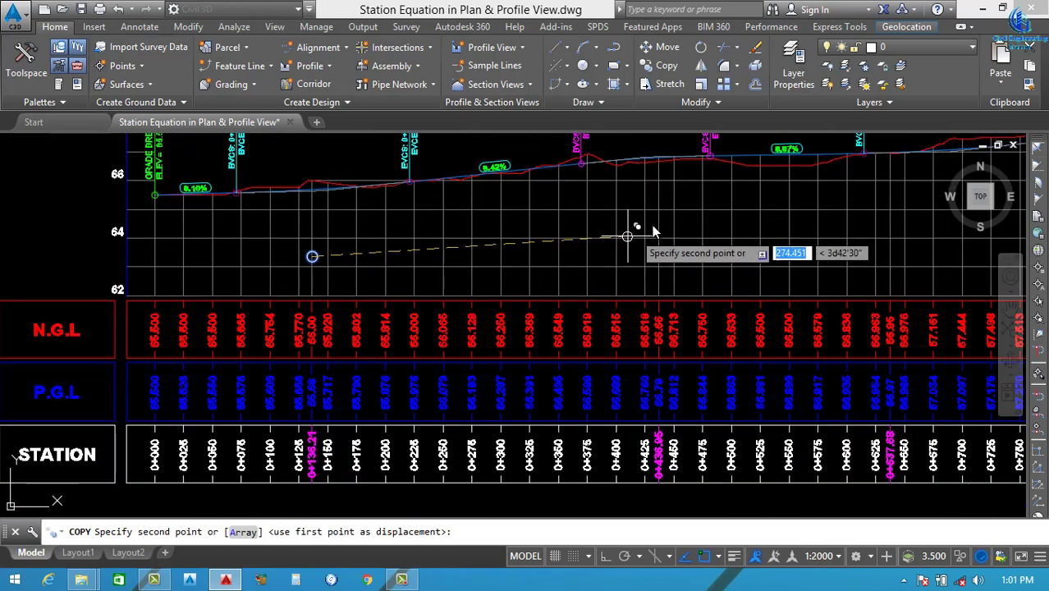
scroll(654, 231, "up", 4)
left_click(661, 230)
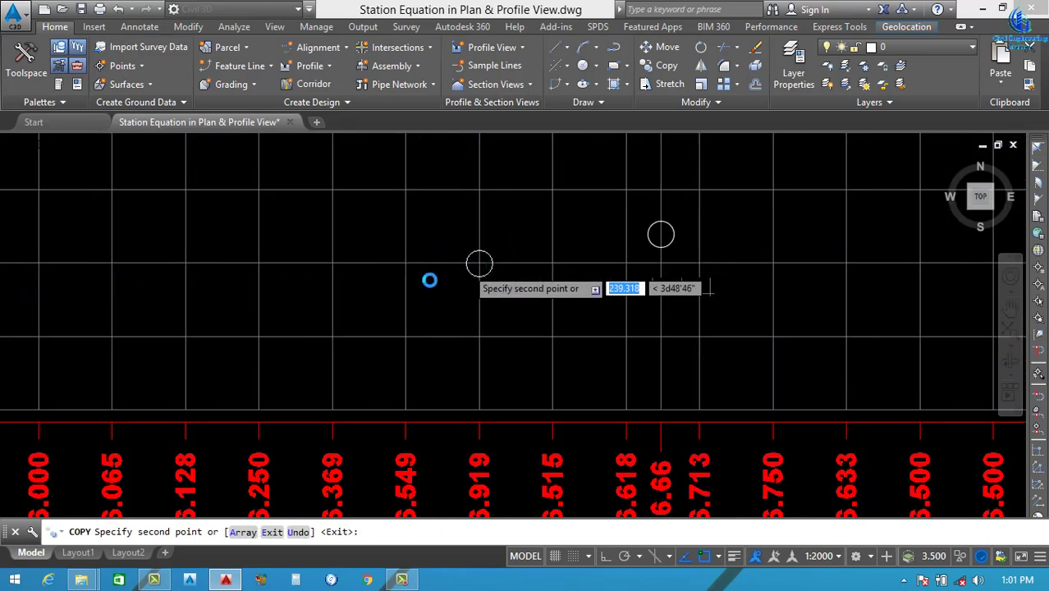
Place further copies of the circle on the profile grid lines at station equations 0+637.68, 0+761.92 and 0+862.22, and end copying
scroll(490, 272, "down", 8)
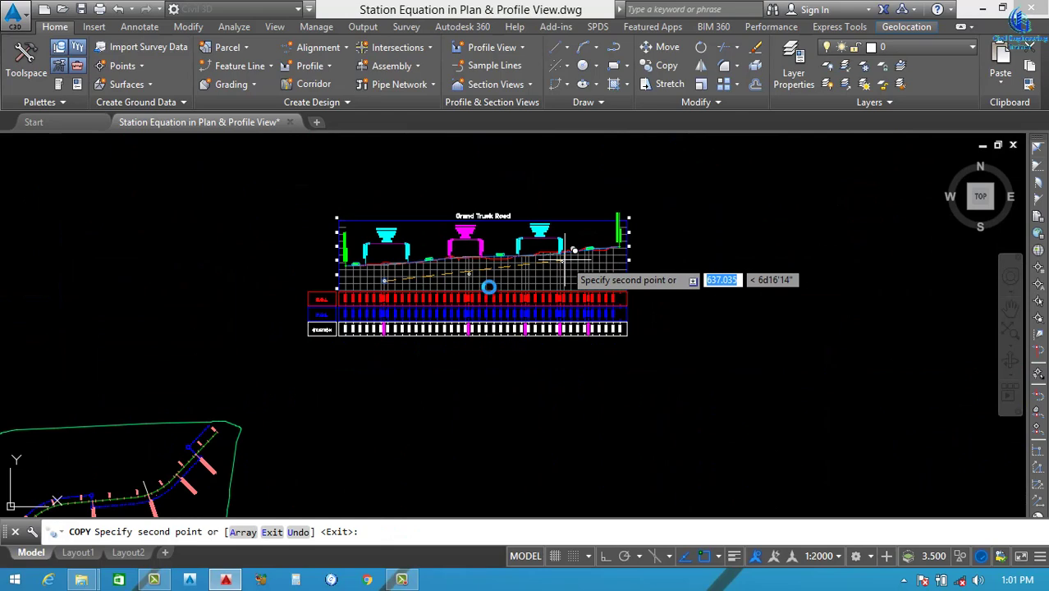
scroll(488, 287, "up", 2)
scroll(517, 270, "up", 9)
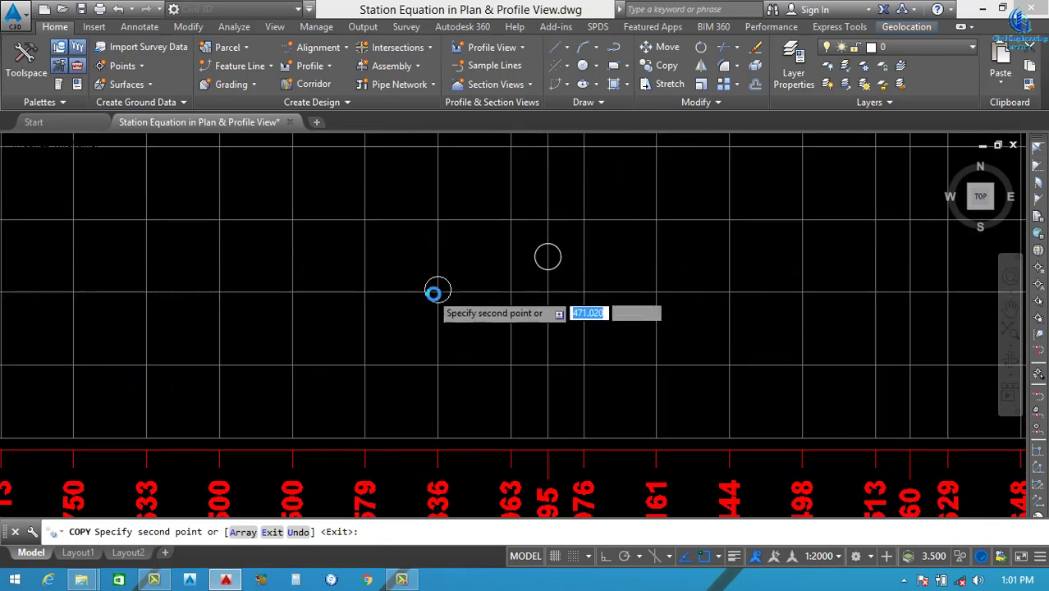
scroll(459, 283, "down", 6)
scroll(595, 269, "up", 6)
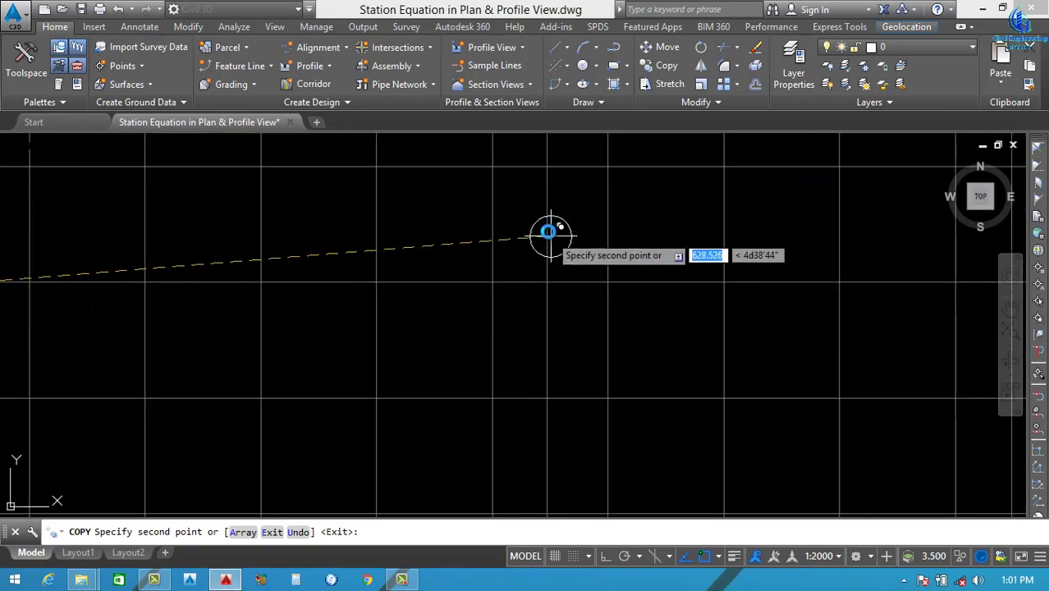
scroll(631, 264, "down", 4)
scroll(583, 238, "up", 6)
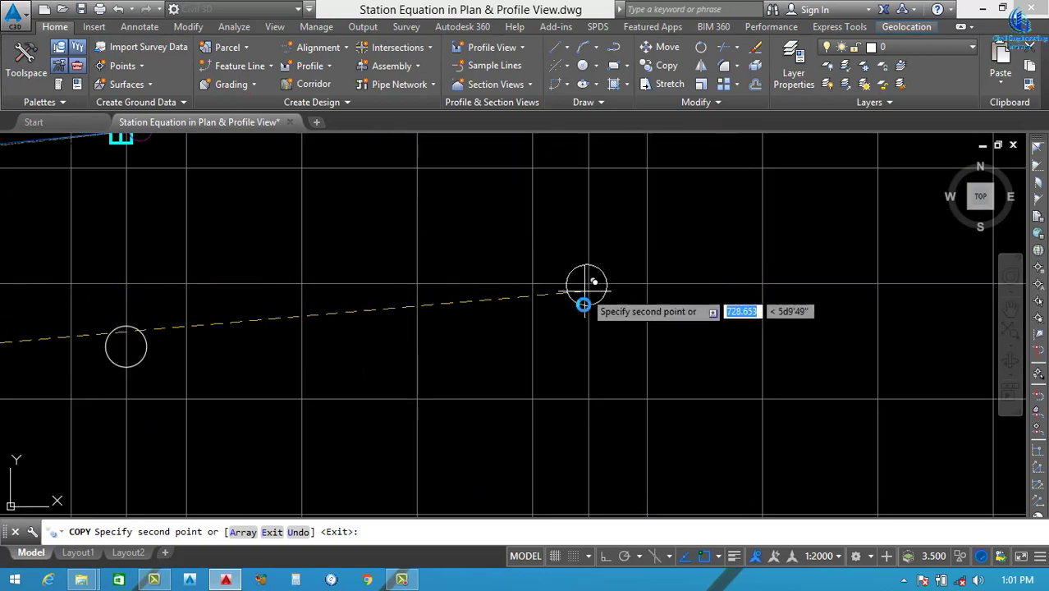
left_click(588, 223)
scroll(657, 262, "down", 8)
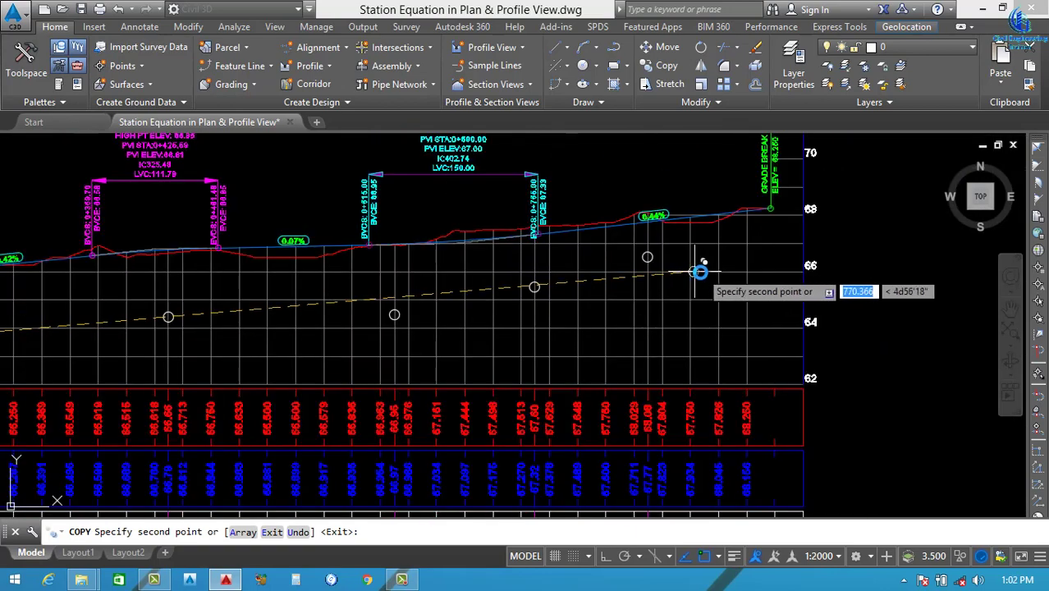
key("Escape")
Add a station elevation label to the profile view at the base of the circle at station 0+136.21
scroll(357, 298, "up", 4)
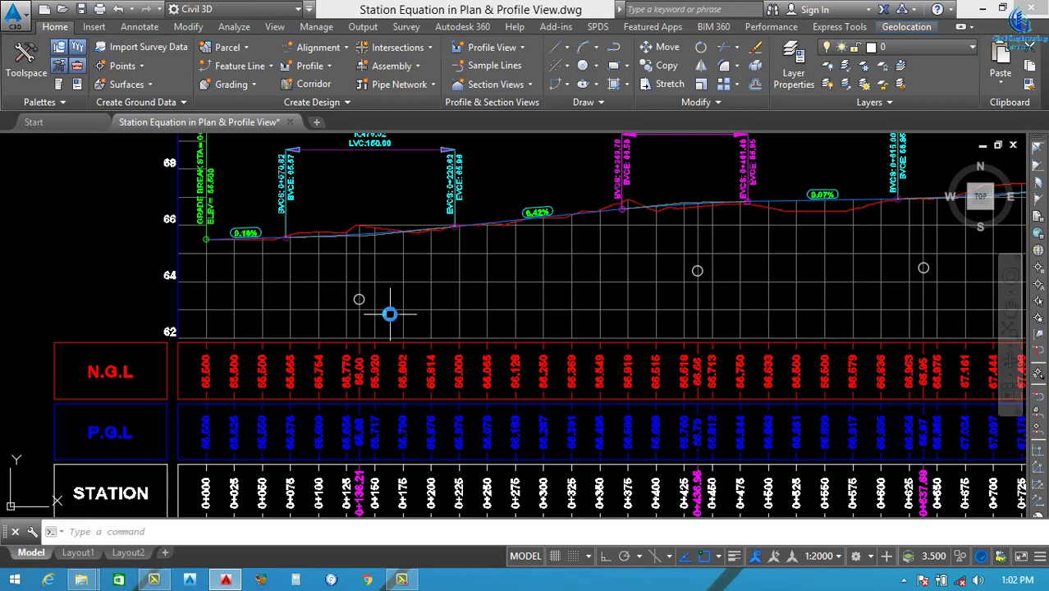
left_click(389, 308)
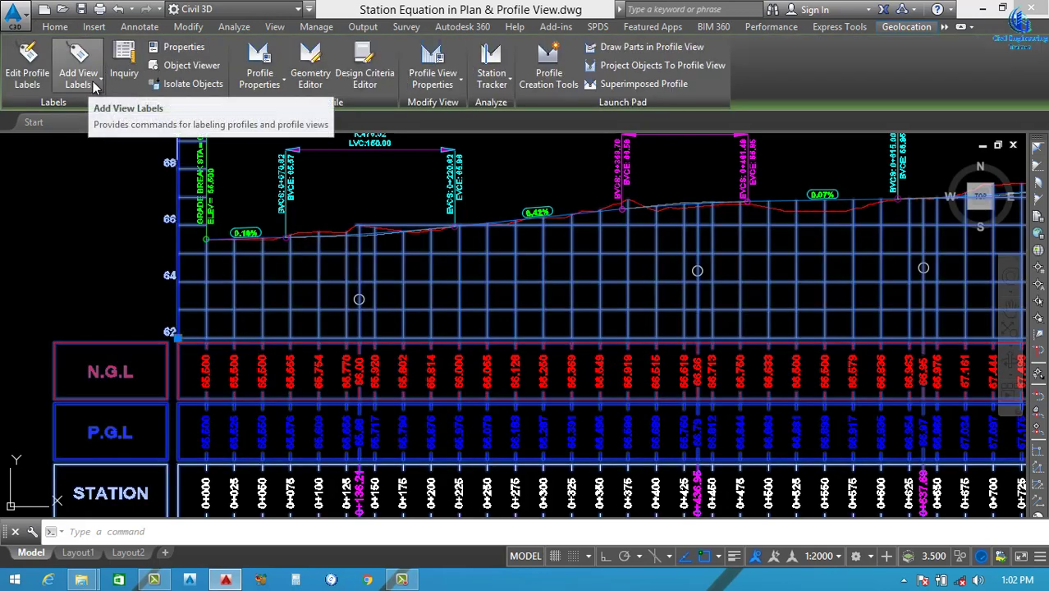
left_click(95, 86)
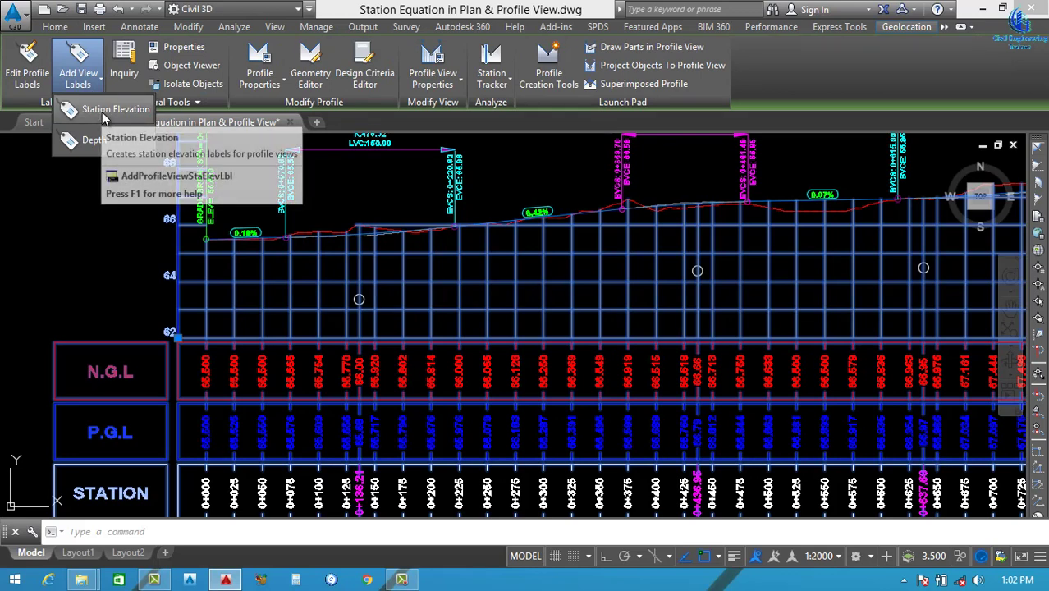
left_click(104, 110)
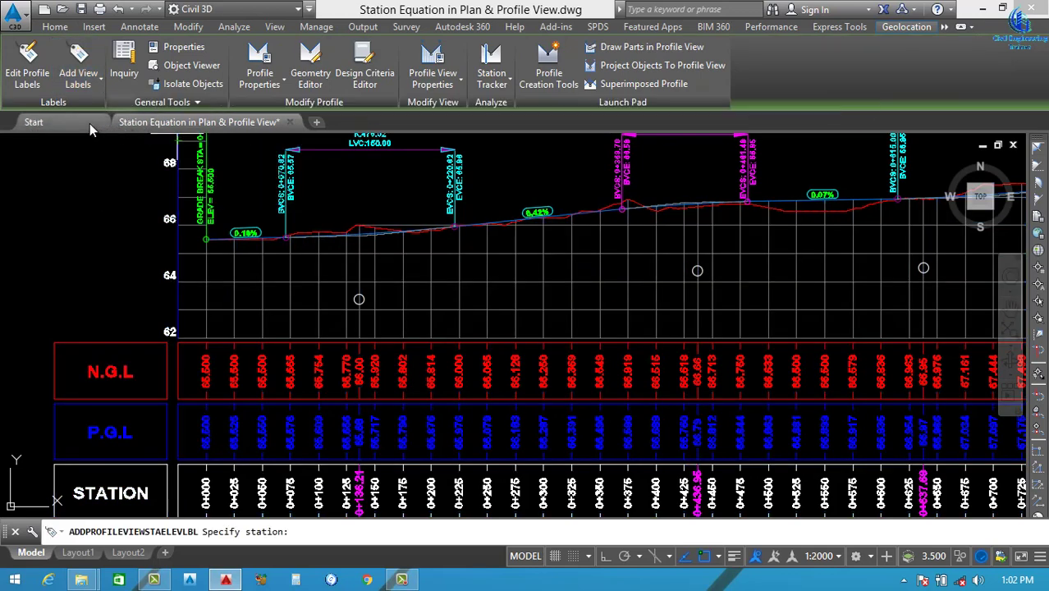
scroll(361, 297, "up", 5)
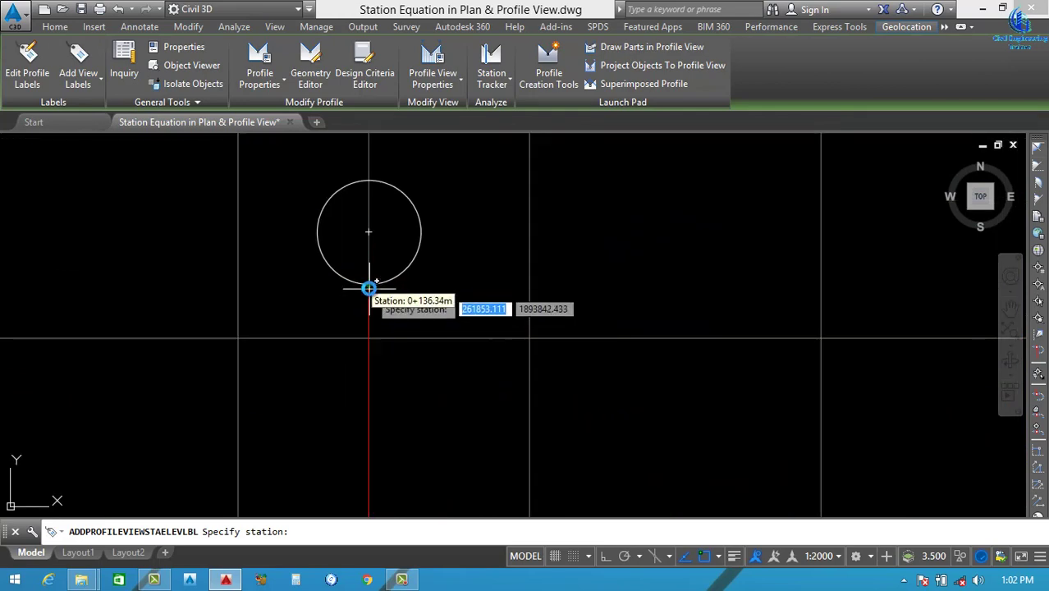
left_click(369, 285)
left_click(369, 285)
Place station elevation labels at the bases of the circles at stations 0+436.95 and 0+637.68
scroll(378, 301, "down", 5)
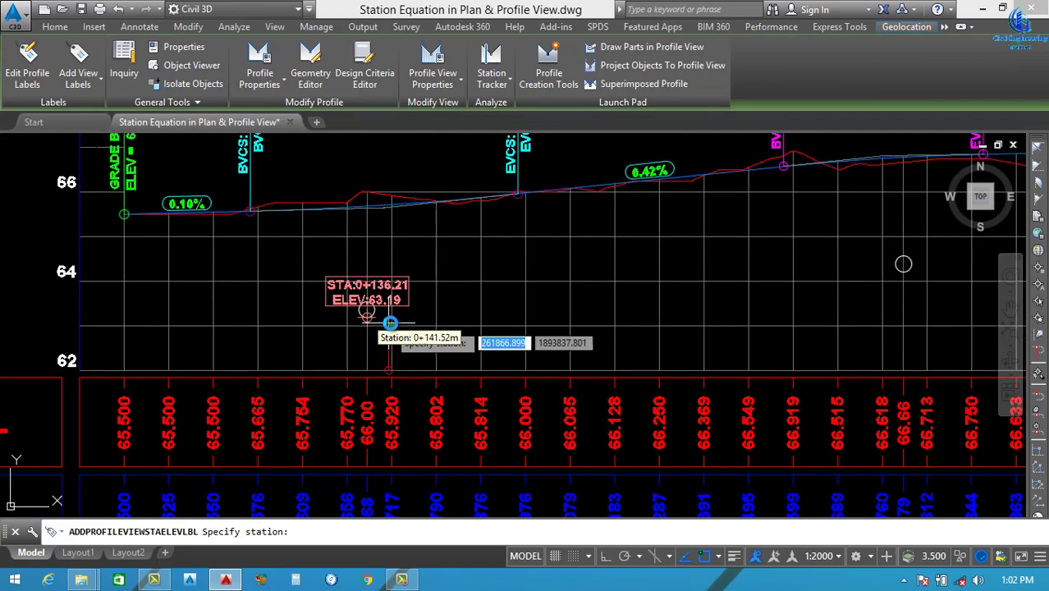
scroll(621, 288, "up", 5)
scroll(617, 287, "up", 2)
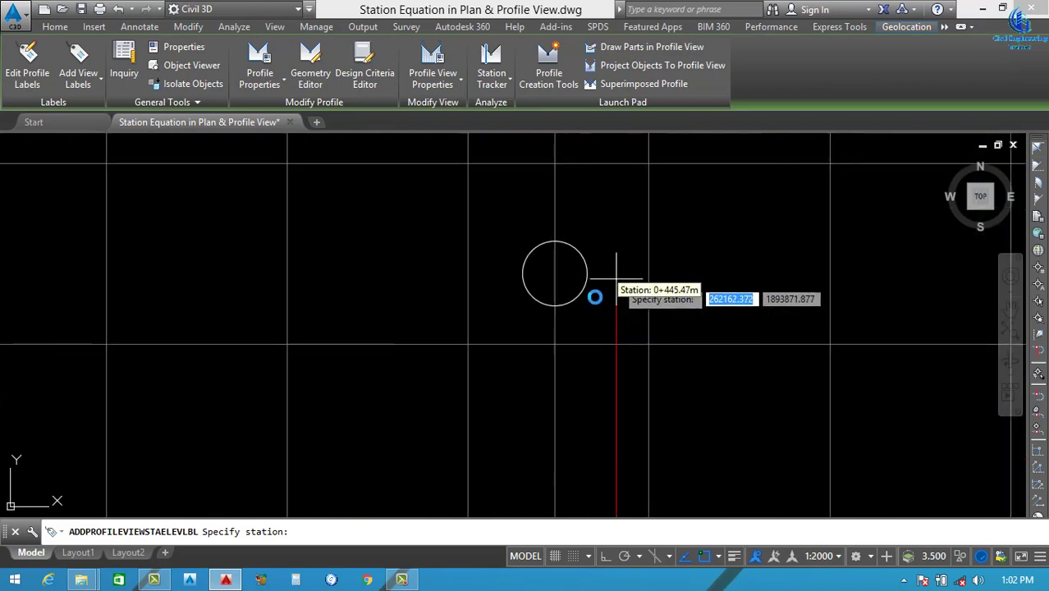
left_click(553, 306)
left_click(553, 305)
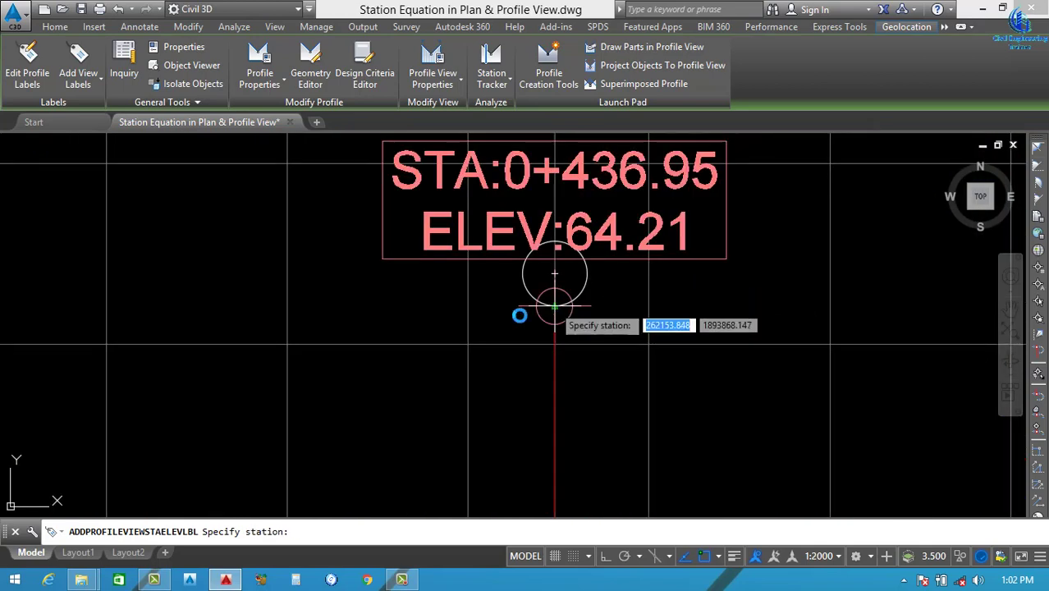
scroll(519, 311, "down", 5)
scroll(569, 336, "up", 5)
scroll(569, 337, "up", 4)
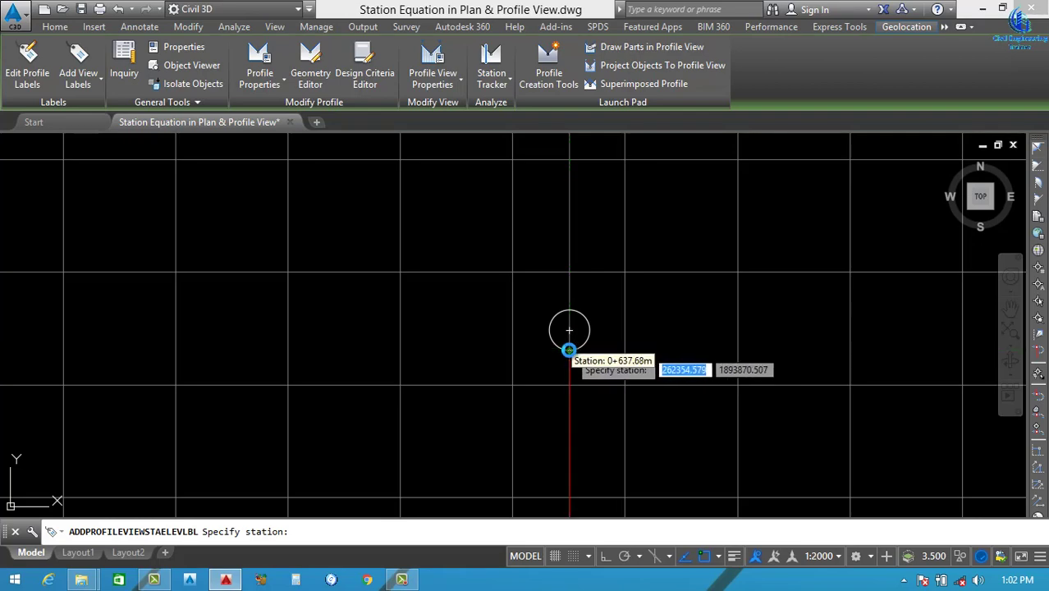
left_click(569, 350)
left_click(569, 349)
Place station elevation labels at the bases of the circles at stations 0+761.92 and 0+862.22, end labeling and deselect the profile view
scroll(492, 336, "down", 4)
scroll(633, 315, "up", 3)
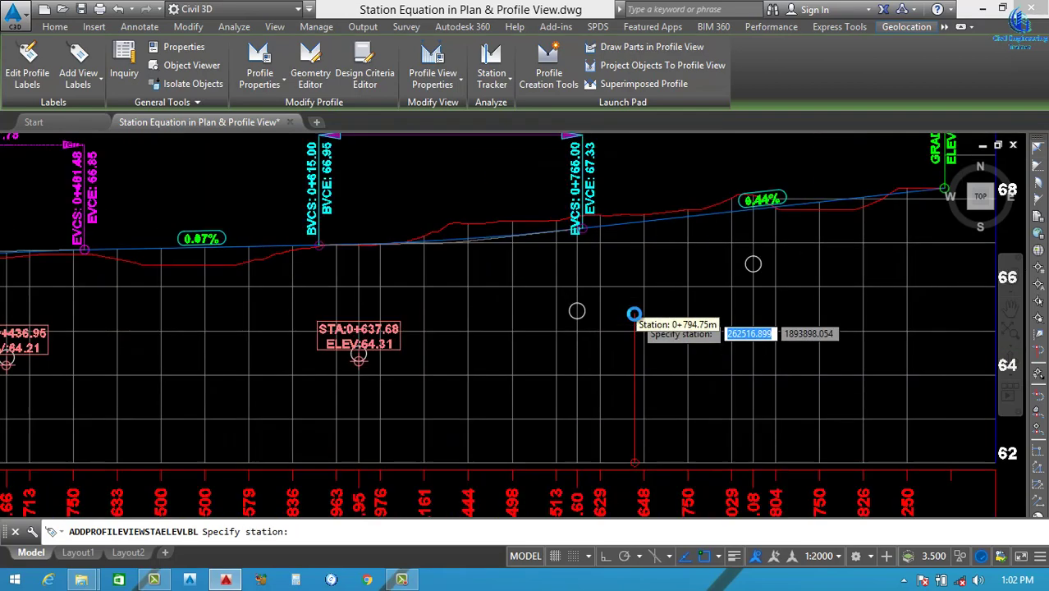
scroll(484, 328, "up", 5)
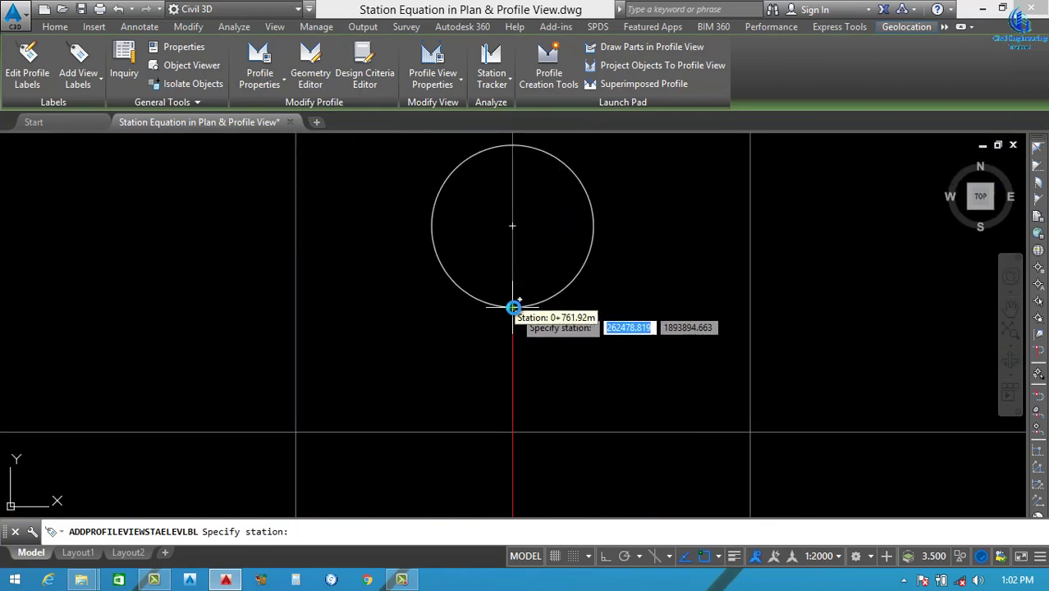
left_click(512, 309)
scroll(539, 304, "down", 4)
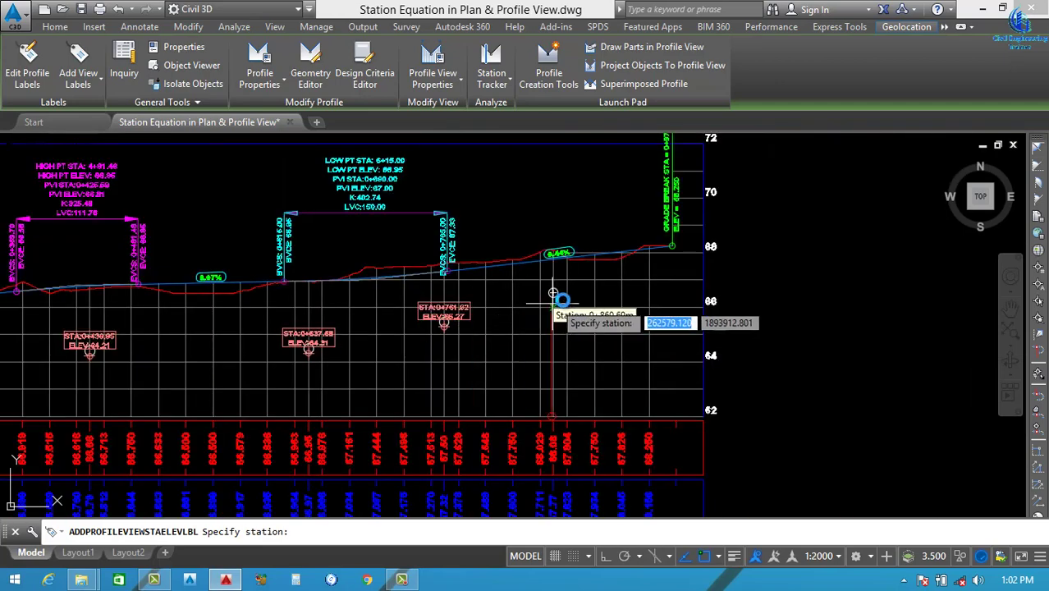
scroll(561, 299, "up", 5)
scroll(546, 264, "up", 4)
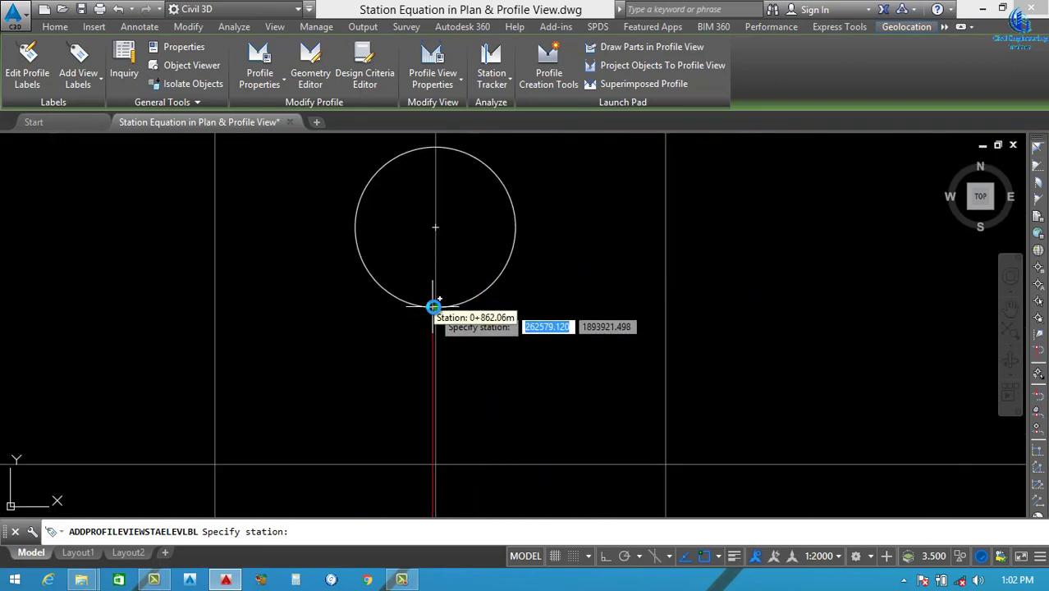
left_click(434, 307)
left_click(433, 307)
scroll(727, 350, "down", 6)
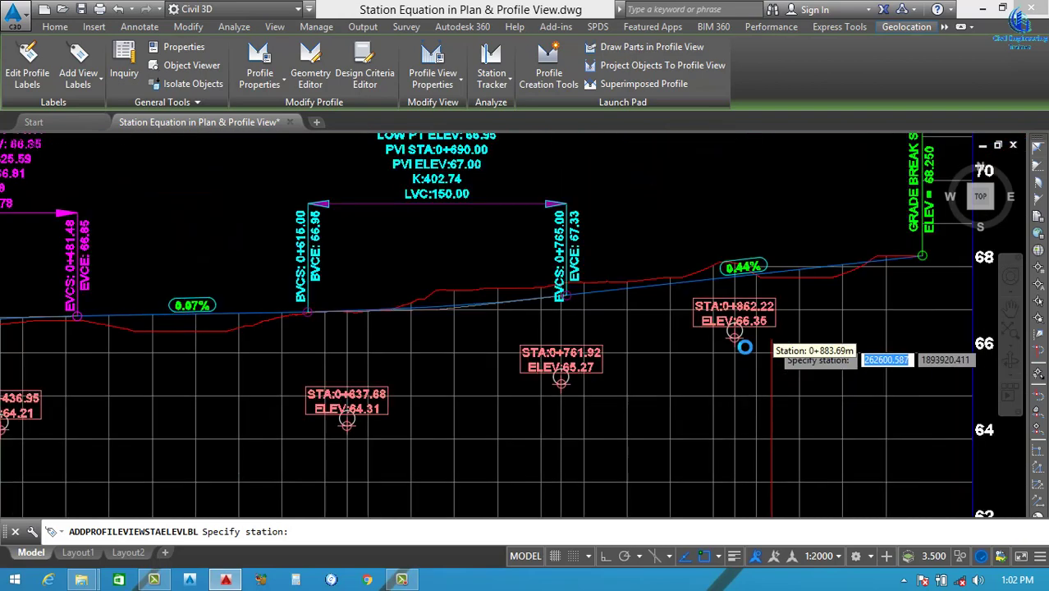
key("Escape")
scroll(258, 393, "up", 7)
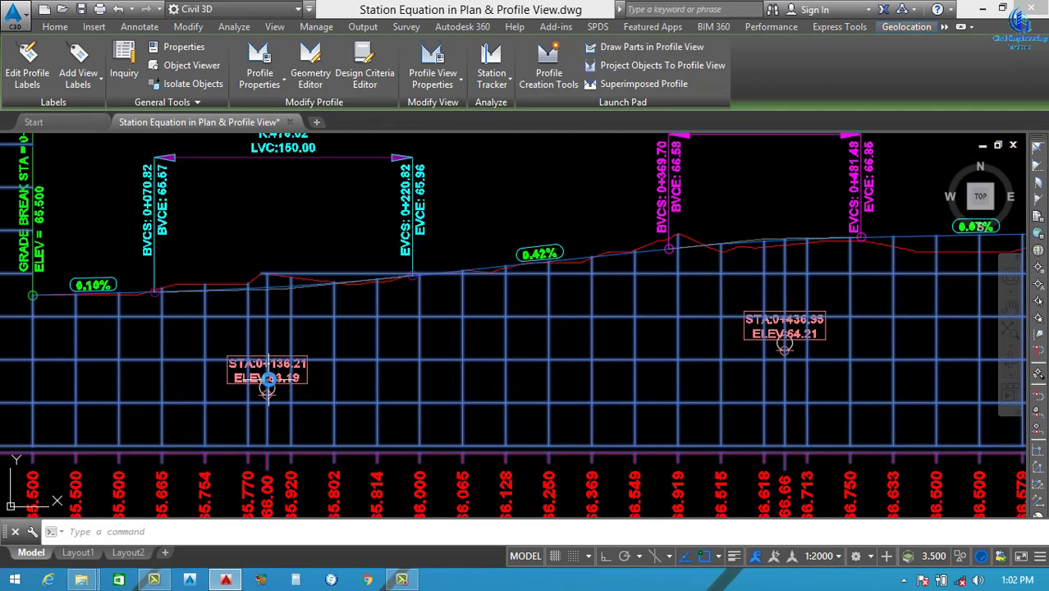
key("Escape")
Move the 0+136.21 station elevation label off its circle, to the lower right of it with a leader
left_click(362, 392)
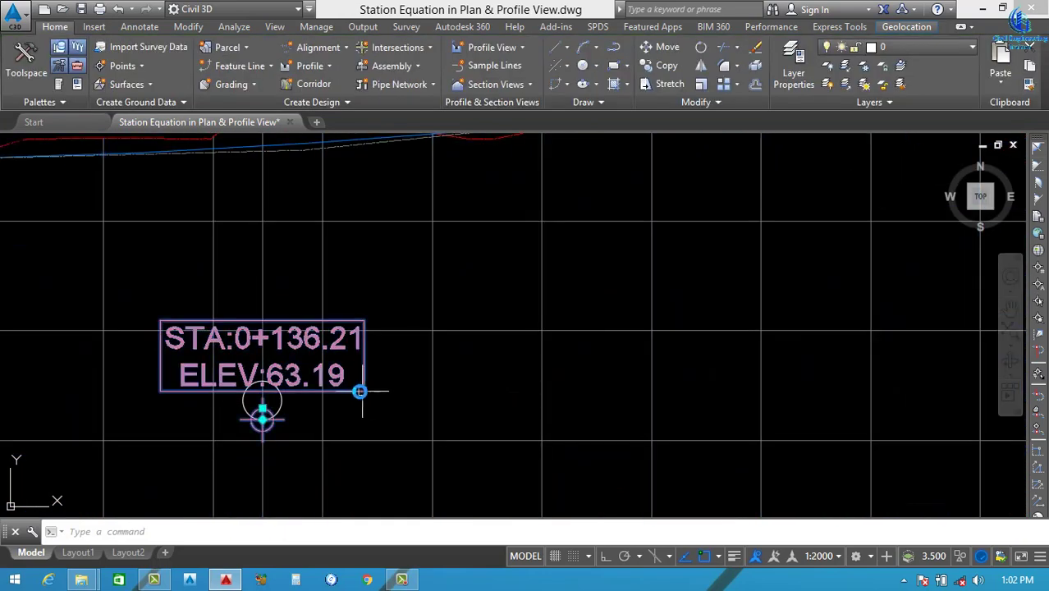
left_click(261, 404)
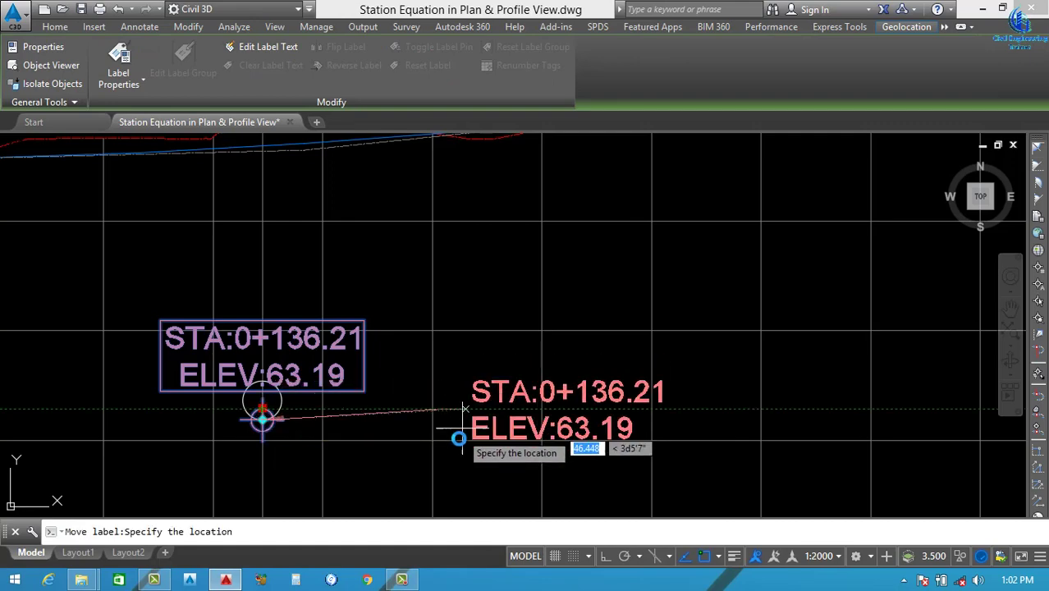
scroll(450, 403, "down", 3)
scroll(423, 428, "up", 5)
left_click(413, 428)
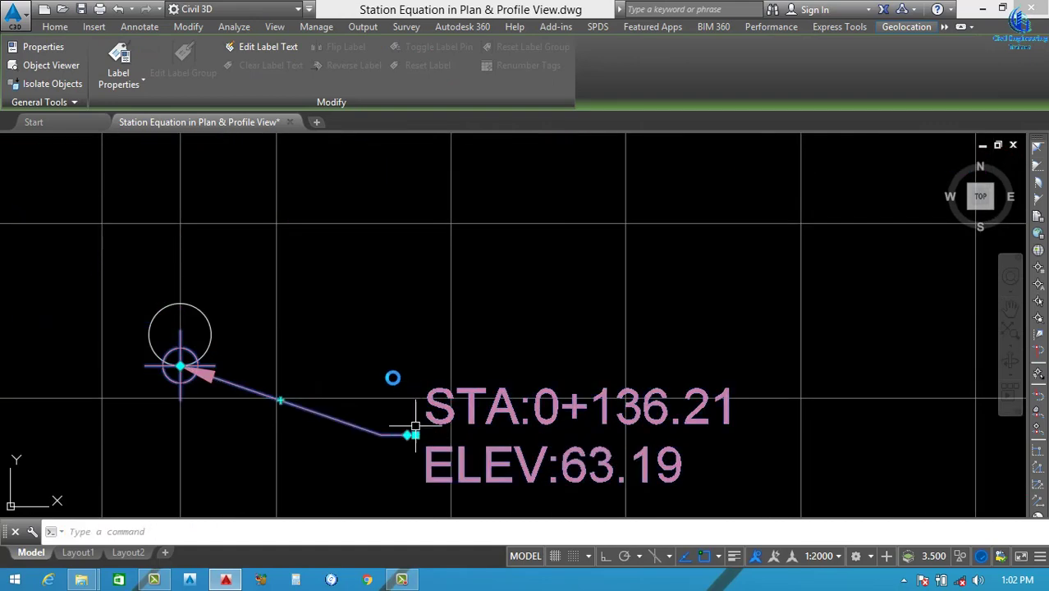
Move the 0+436.95 station elevation label to the lower right of its circle so that a leader connects them
scroll(389, 375, "down", 5)
scroll(418, 374, "down", 3)
scroll(591, 366, "down", 3)
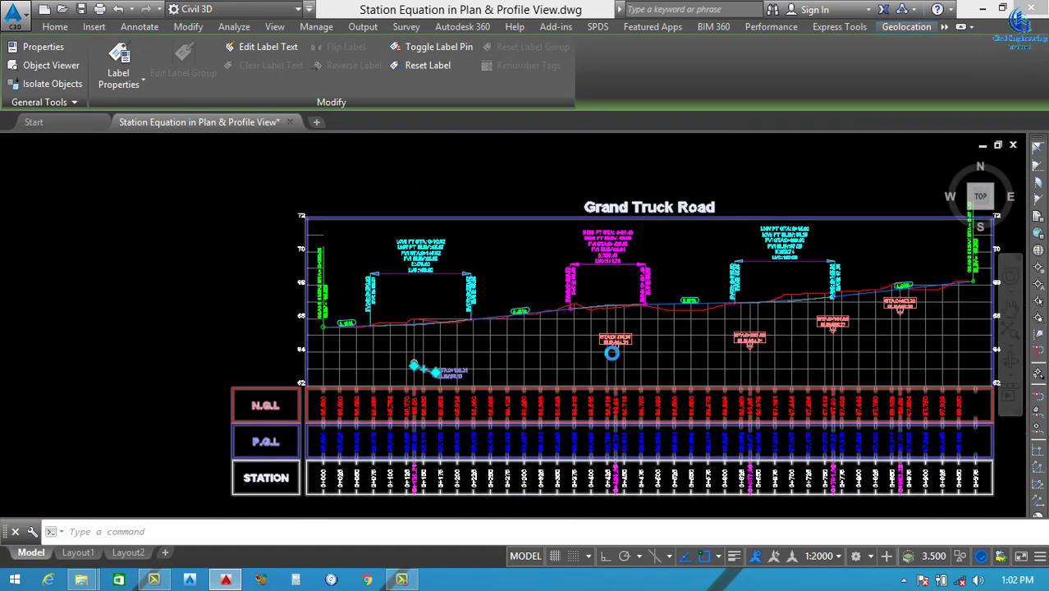
scroll(621, 344, "up", 8)
scroll(628, 332, "up", 2)
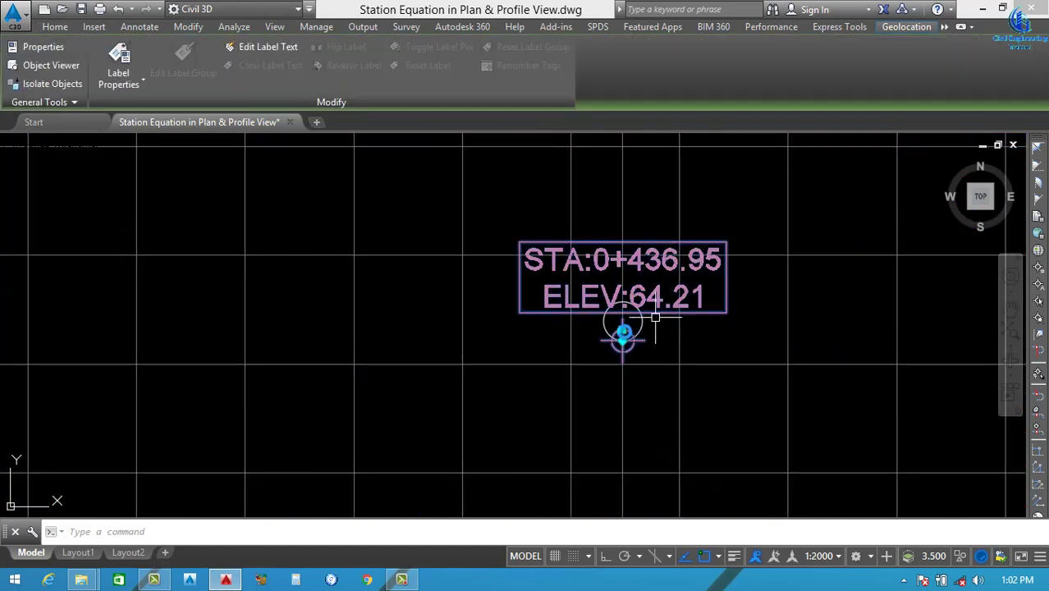
left_click(622, 335)
left_click(705, 385)
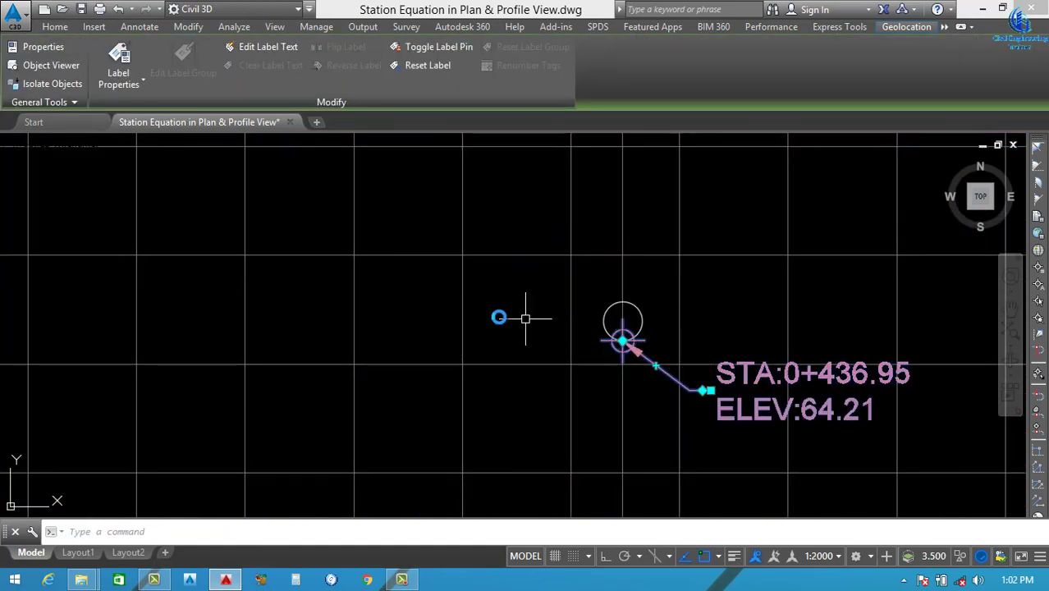
Move the 0+637.68 station elevation label to the lower right of its circle with a leader
scroll(648, 331, "down", 5)
scroll(733, 307, "up", 8)
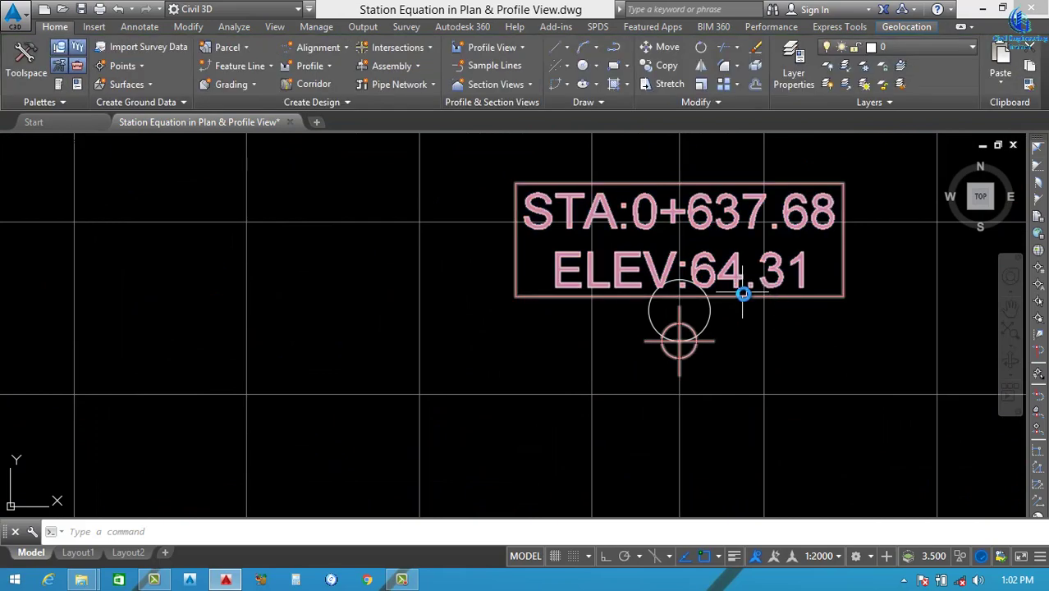
left_click(678, 328)
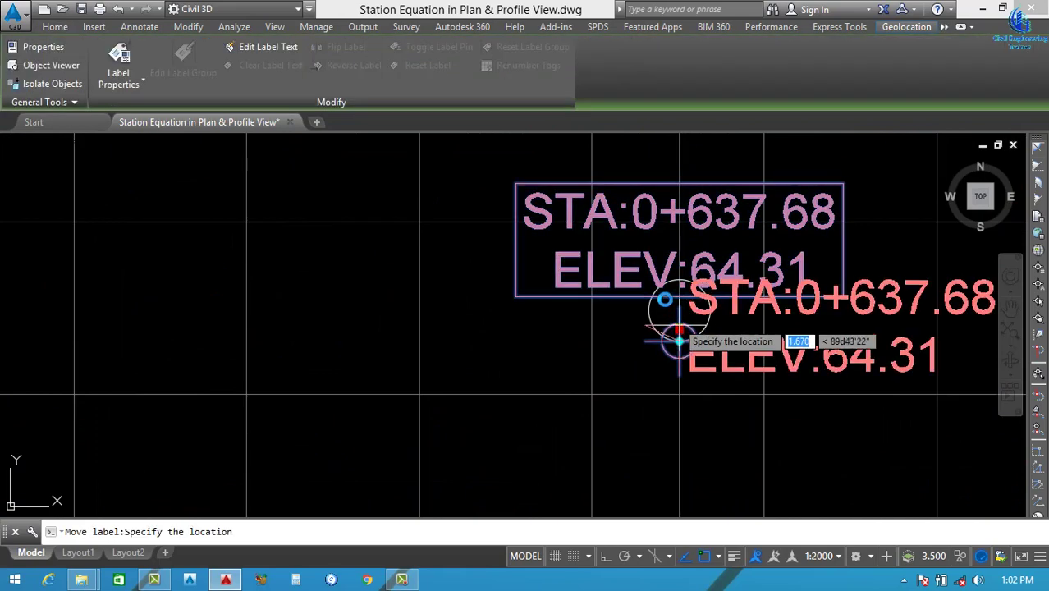
scroll(726, 363, "down", 4)
scroll(730, 366, "up", 4)
left_click(729, 350)
Move the 0+761.92 station elevation label clear of its circle, placing it to the lower right with a leader
scroll(513, 318, "down", 6)
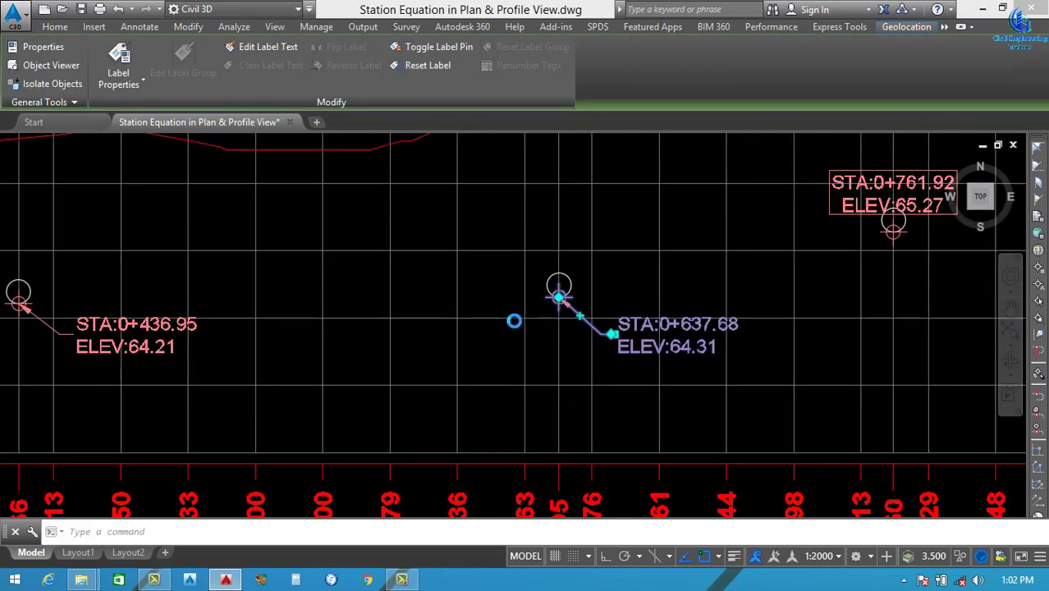
scroll(639, 297, "up", 8)
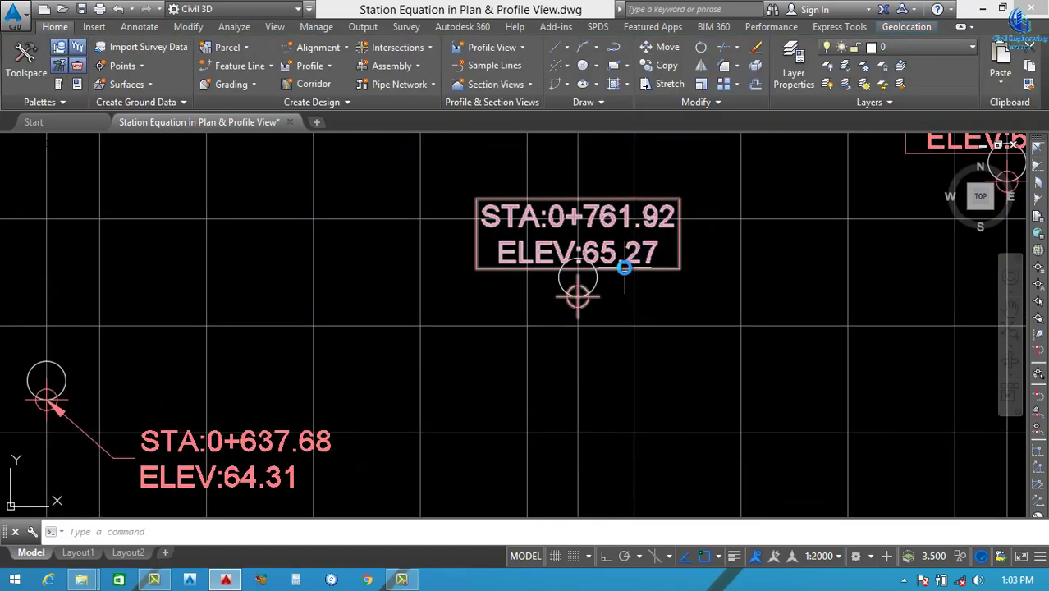
left_click(585, 283)
left_click(580, 283)
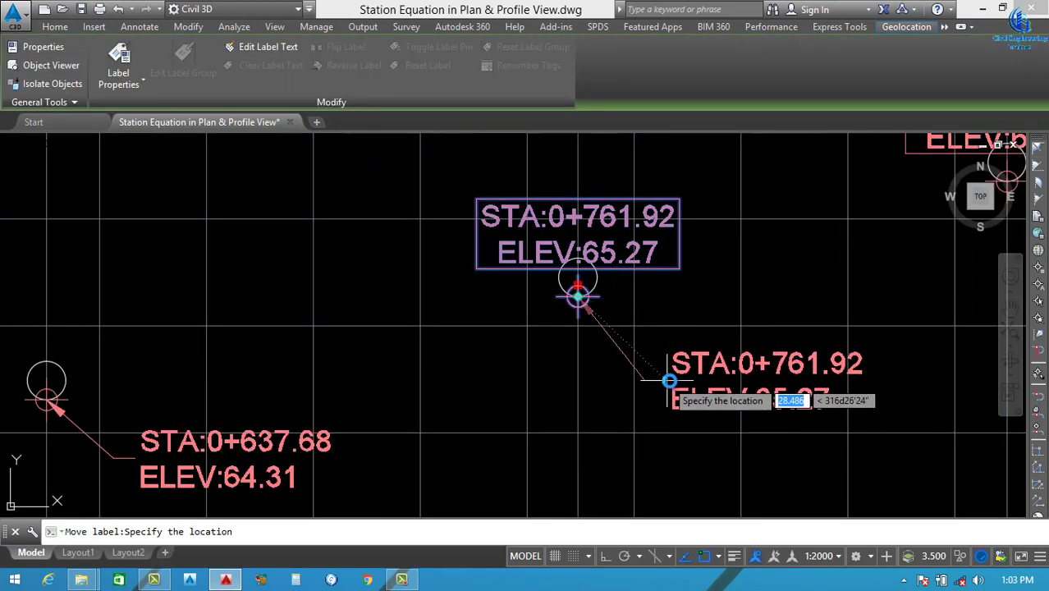
left_click(664, 443)
Move the 0+862.22 station elevation label to a spot below and right of its circle, with a leader
scroll(625, 319, "down", 5)
scroll(660, 281, "up", 6)
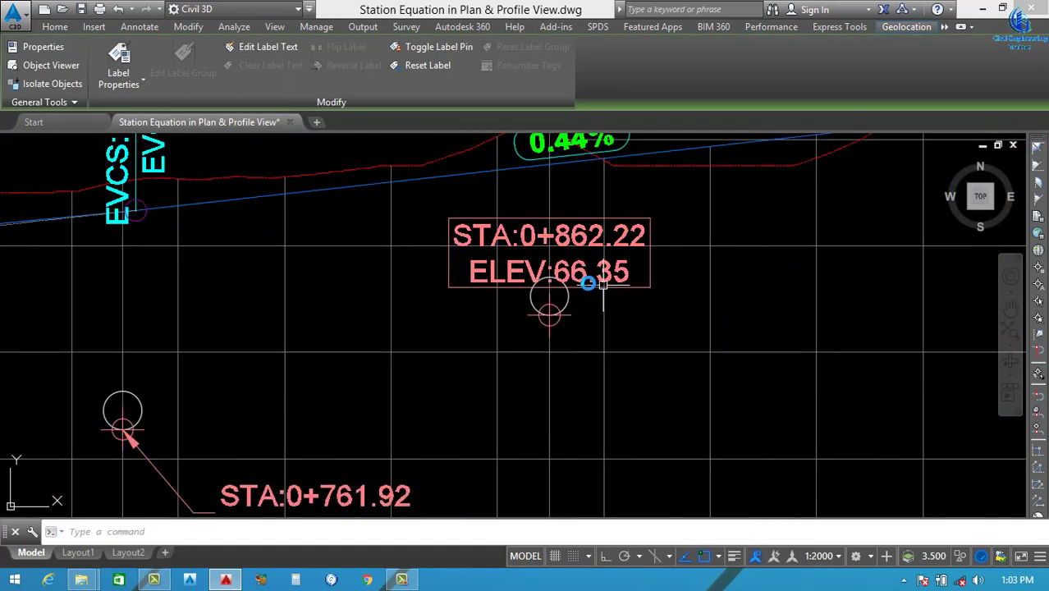
left_click(588, 283)
left_click(550, 299)
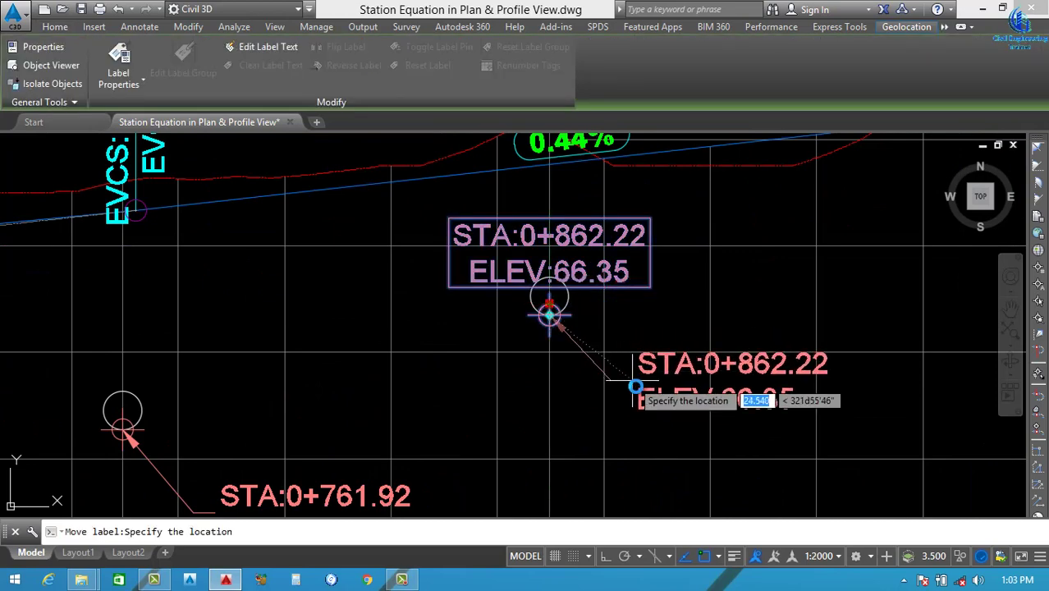
left_click(625, 414)
Explode the 0+862.22 label and add the line "PIPE DIA 500" above its station text
scroll(694, 321, "down", 5)
scroll(693, 322, "up", 5)
left_click(681, 304)
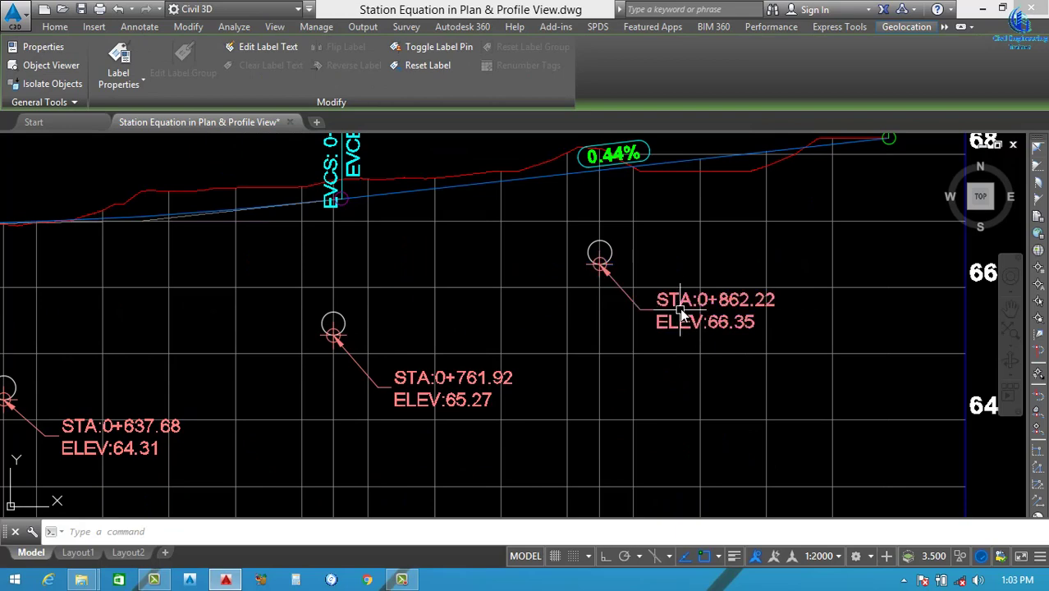
key("Escape")
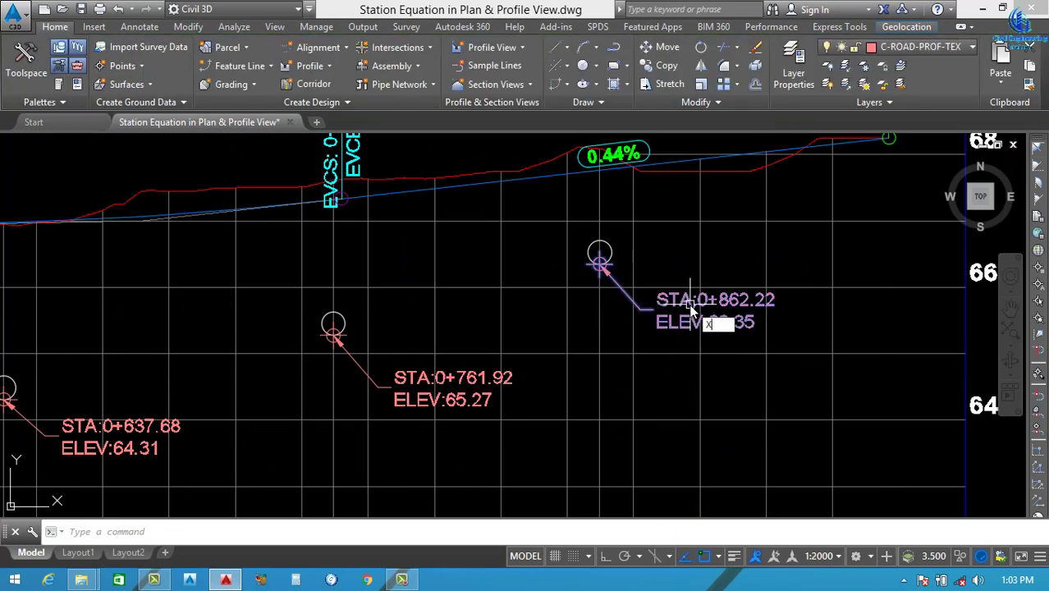
left_click(673, 302)
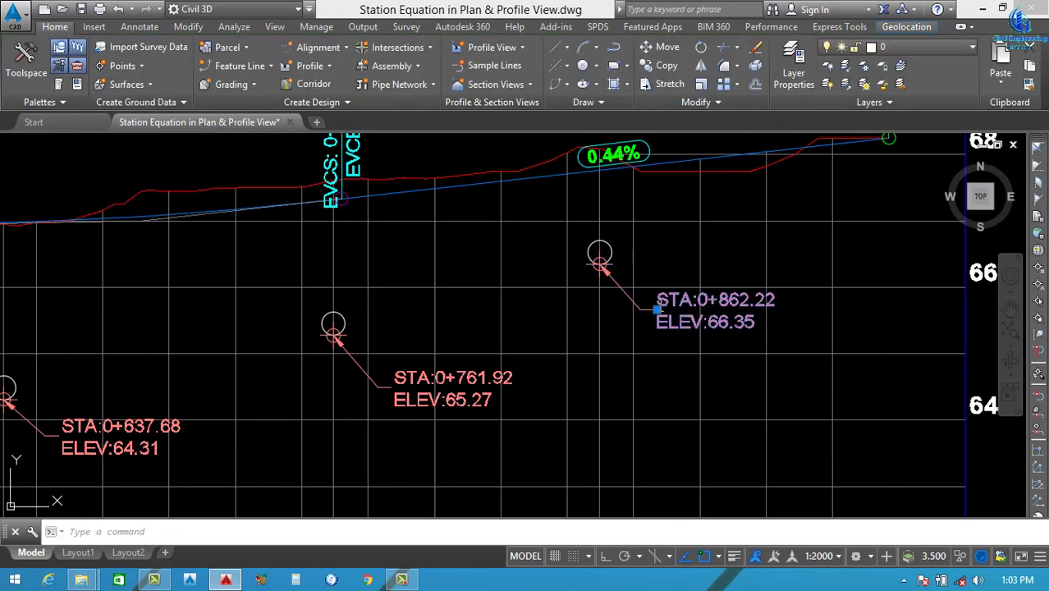
double_click(657, 302)
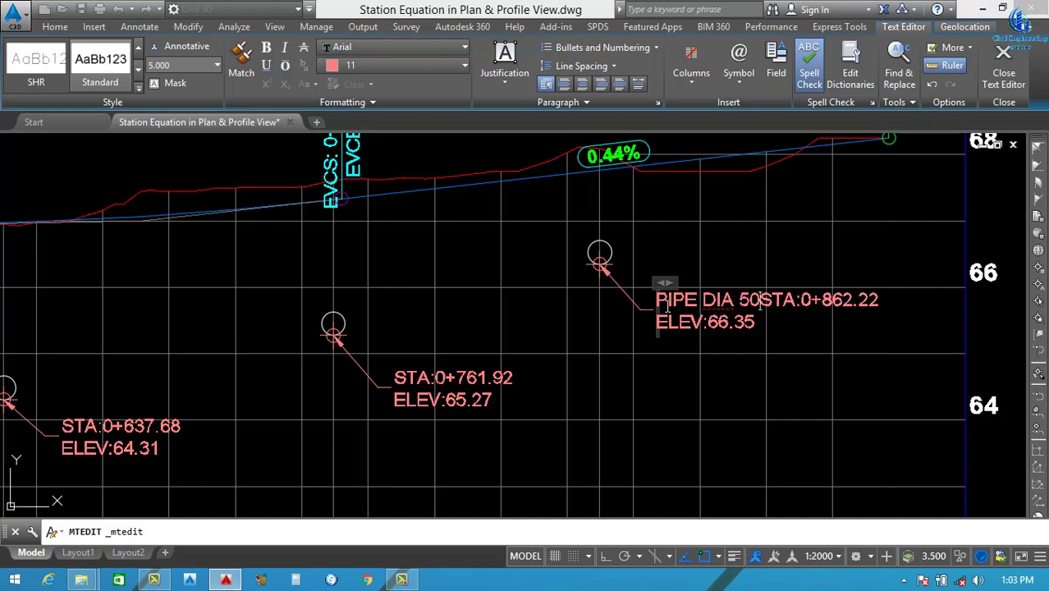
key("Return")
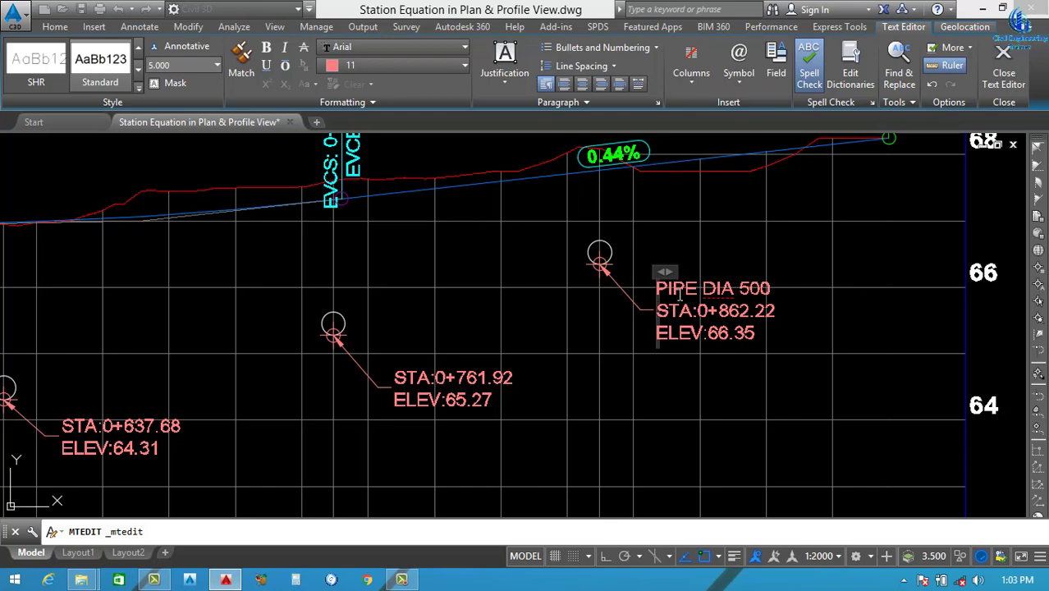
left_click(812, 311)
scroll(694, 327, "down", 2)
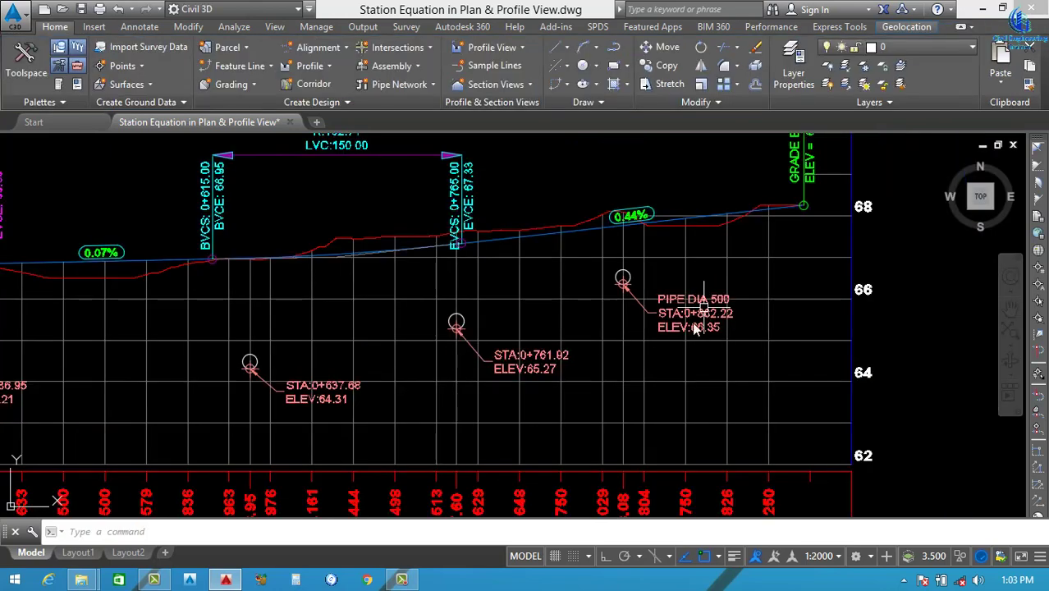
scroll(506, 379, "down", 2)
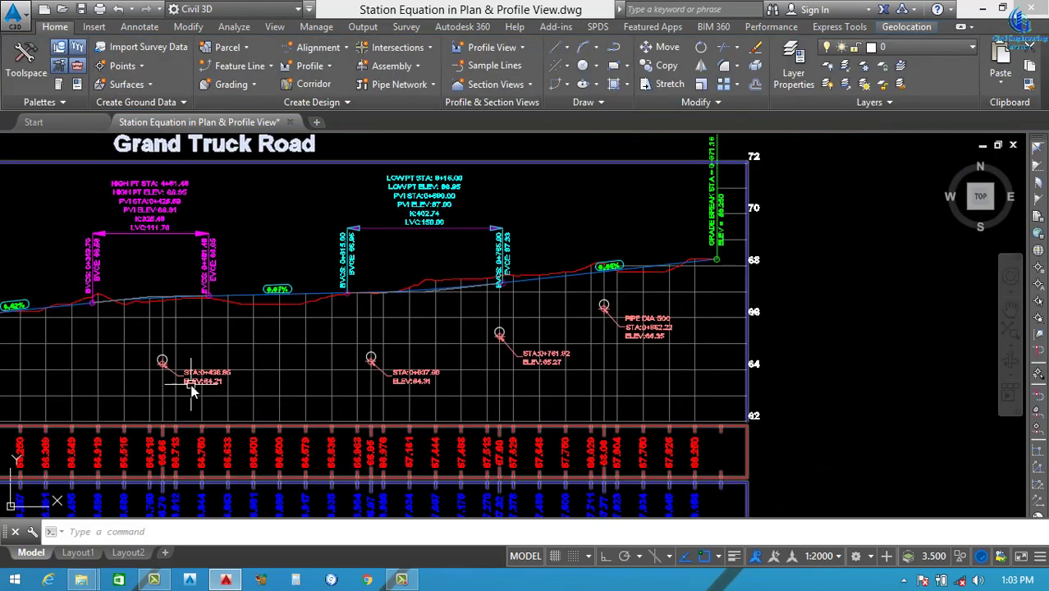
Review the Grand Truck Road profile view with its pipe circles, labels and bands, and the station equation labels along the alignment in plan
scroll(649, 338, "down", 3)
left_click(361, 369)
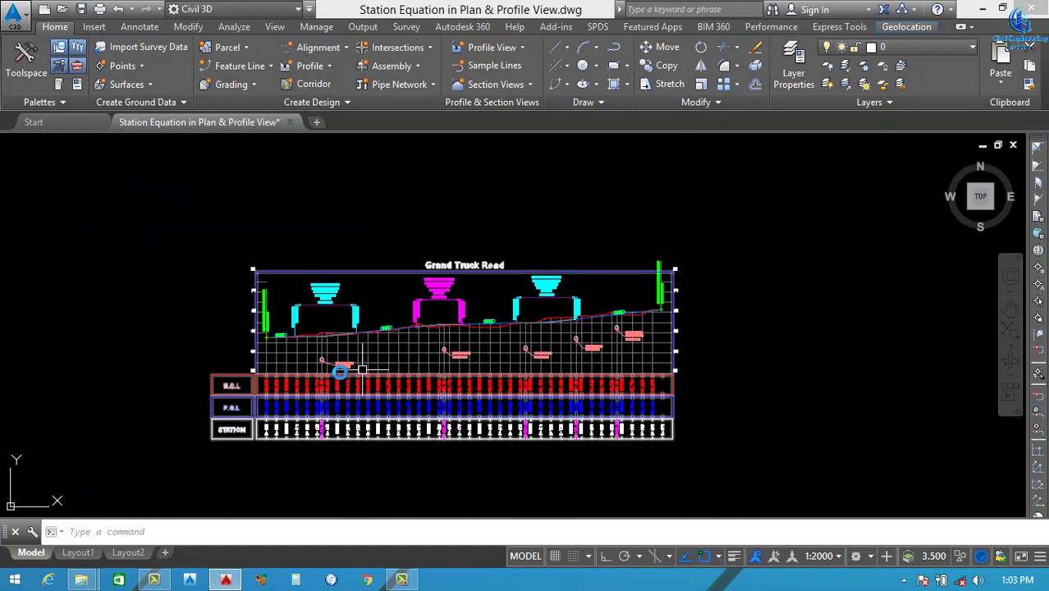
key("Escape")
scroll(305, 375, "up", 2)
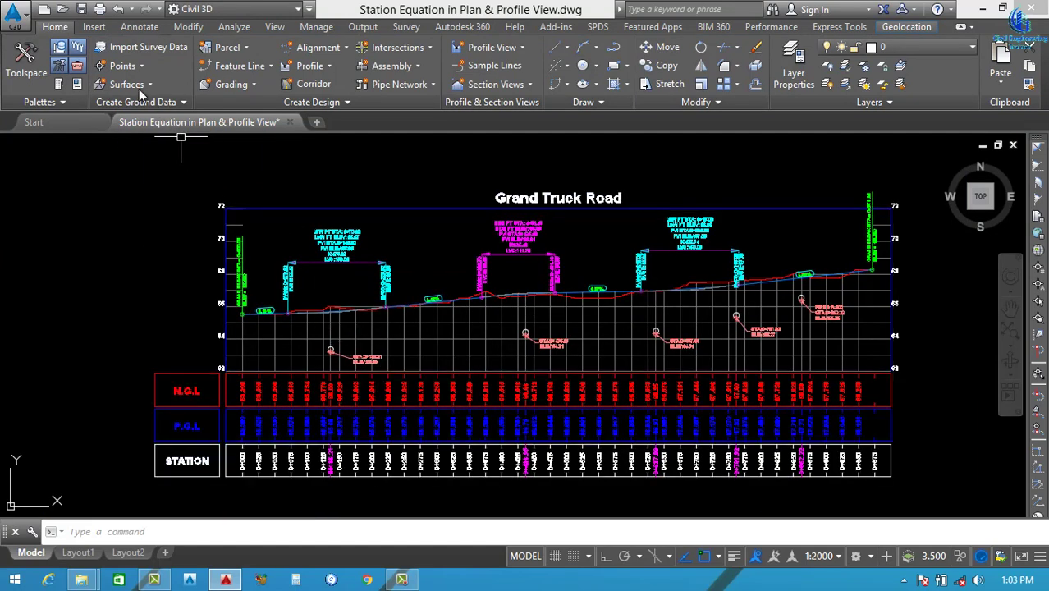
scroll(509, 361, "down", 4)
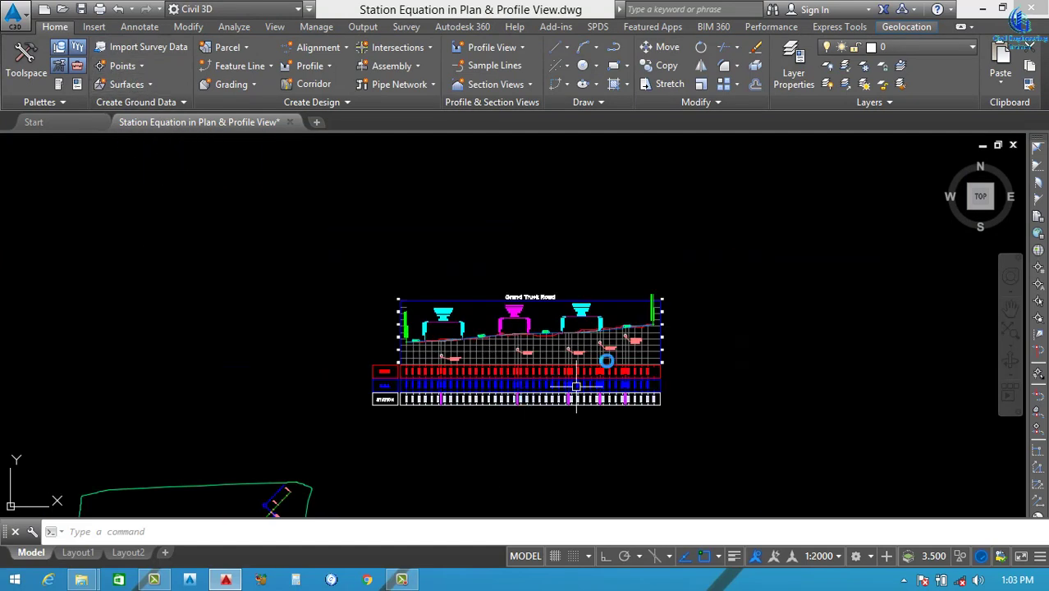
middle_click_drag(418, 443, 503, 417)
scroll(355, 498, "up", 4)
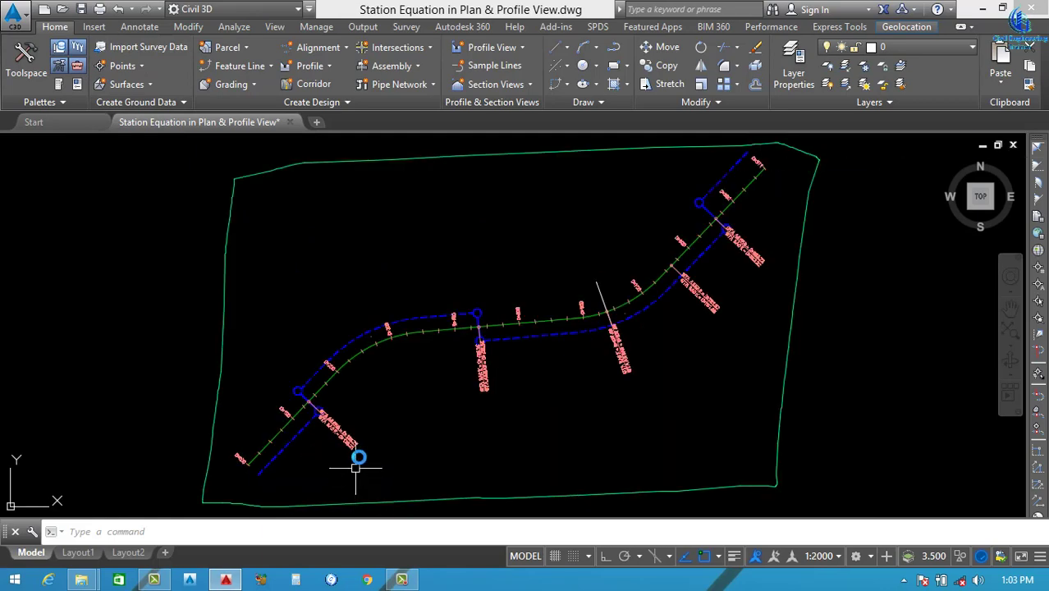
scroll(464, 361, "down", 5)
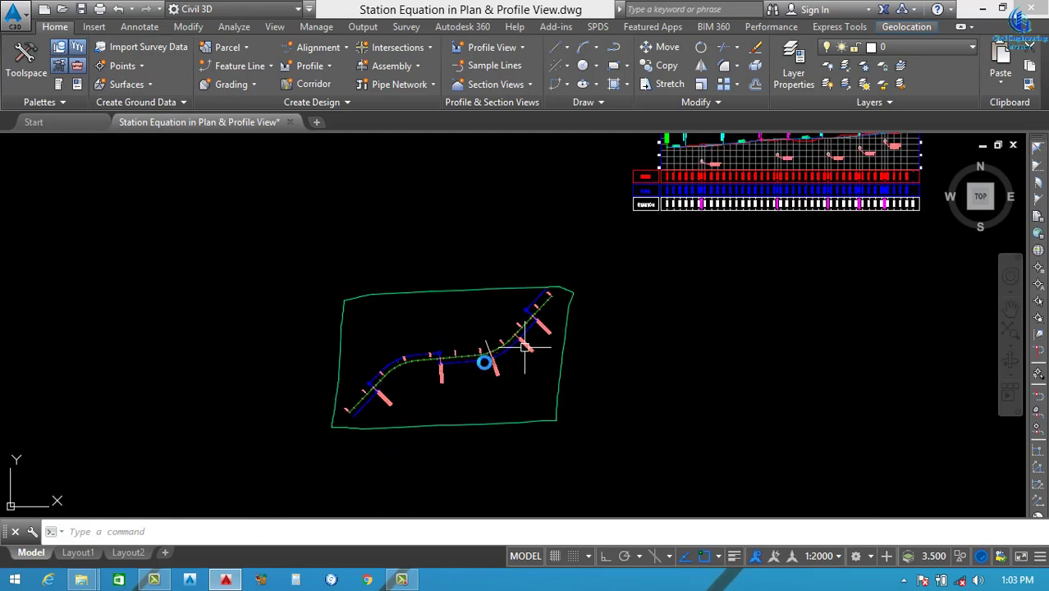
scroll(632, 279, "up", 5)
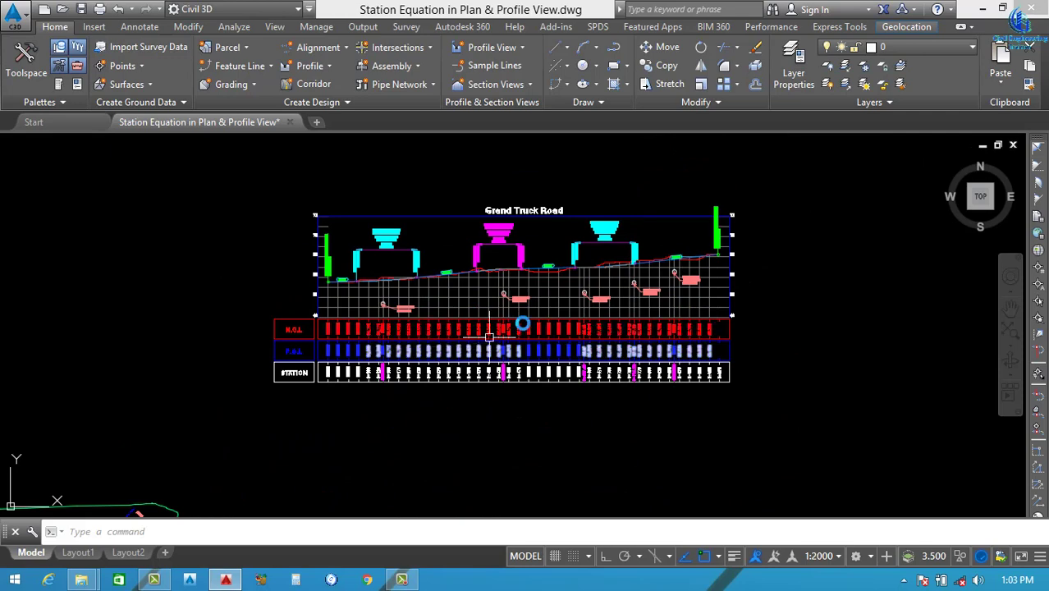
scroll(589, 287, "down", 5)
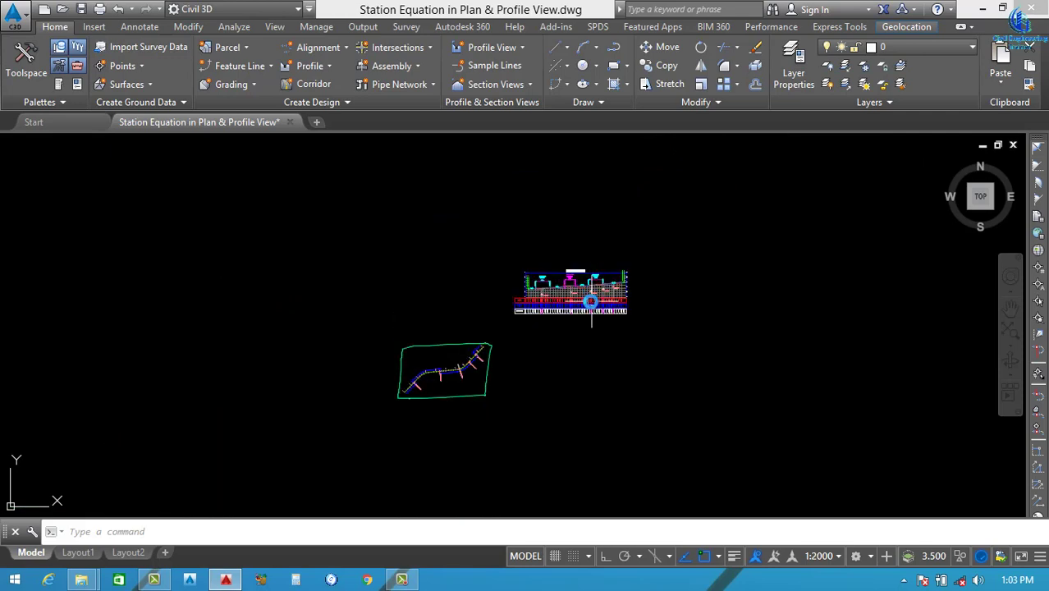
scroll(590, 301, "down", 2)
scroll(574, 287, "up", 10)
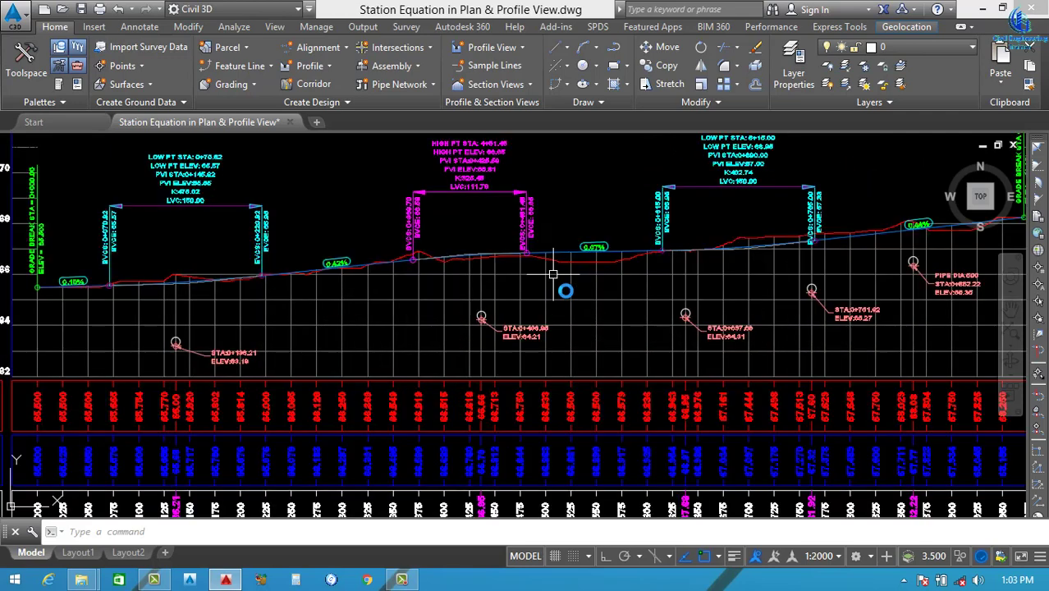
scroll(553, 274, "down", 3)
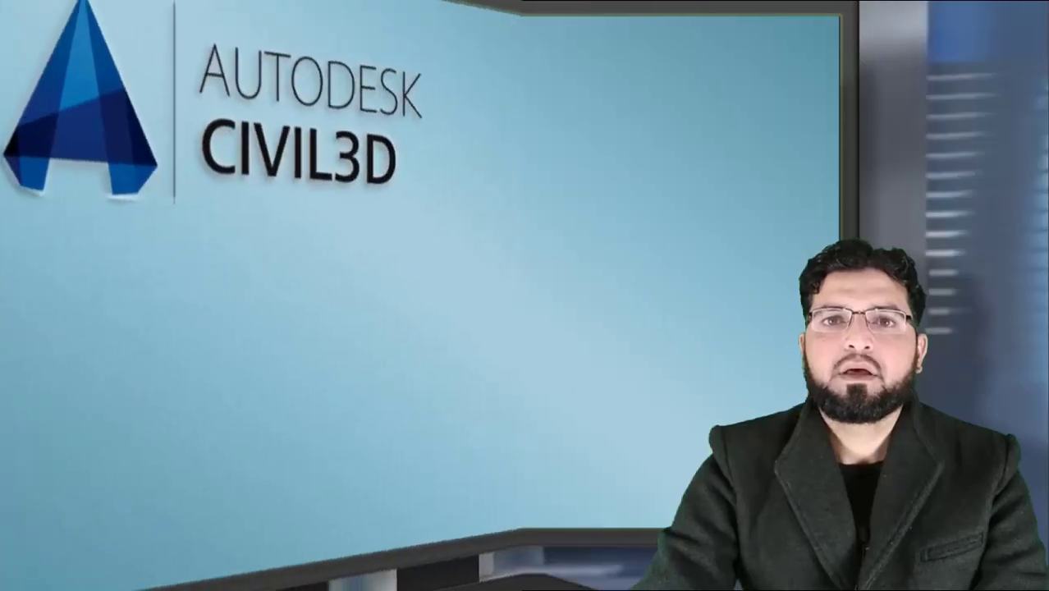